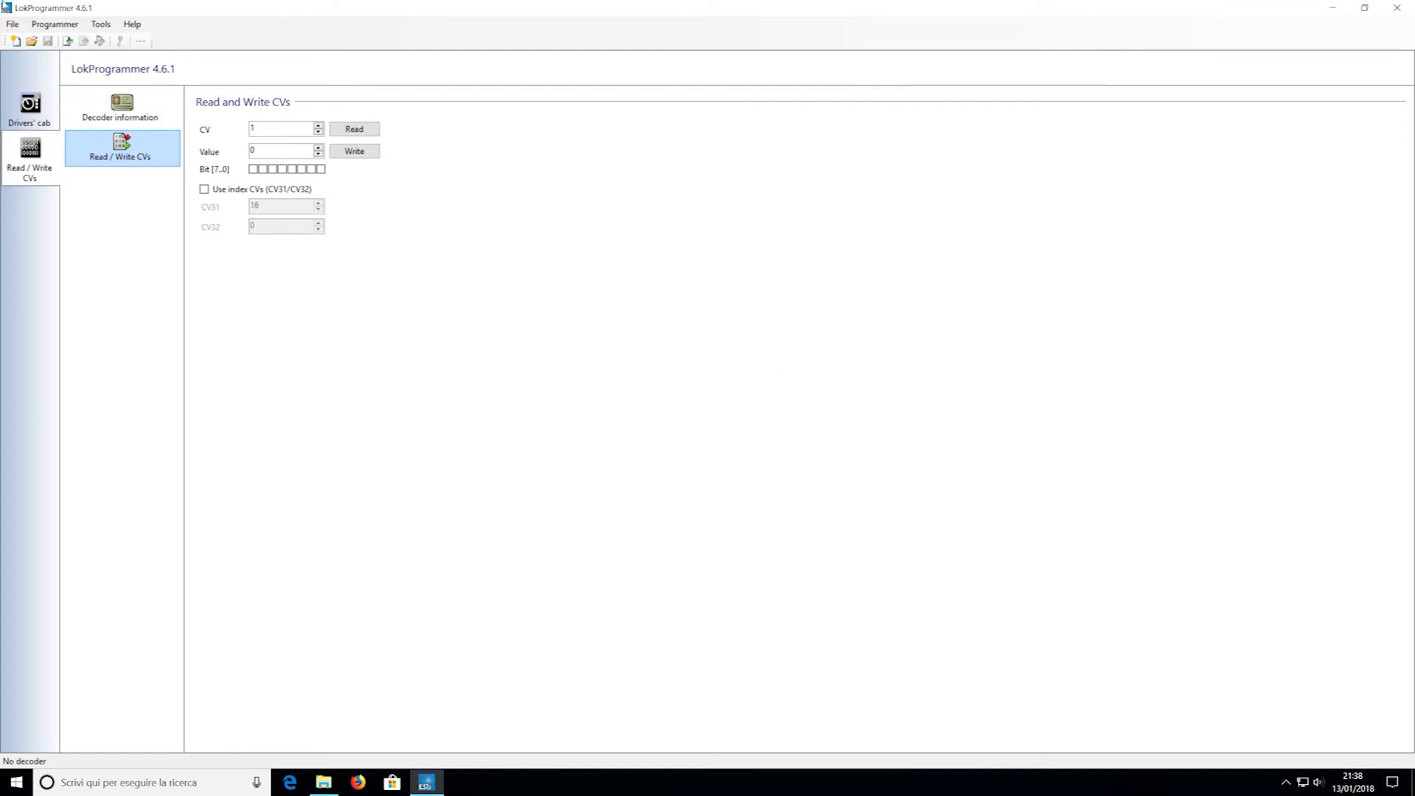
Create a new project for a LokPilot V4.0 M4 decoder.
{"action": "left_click", "coordinate": [12, 25]}
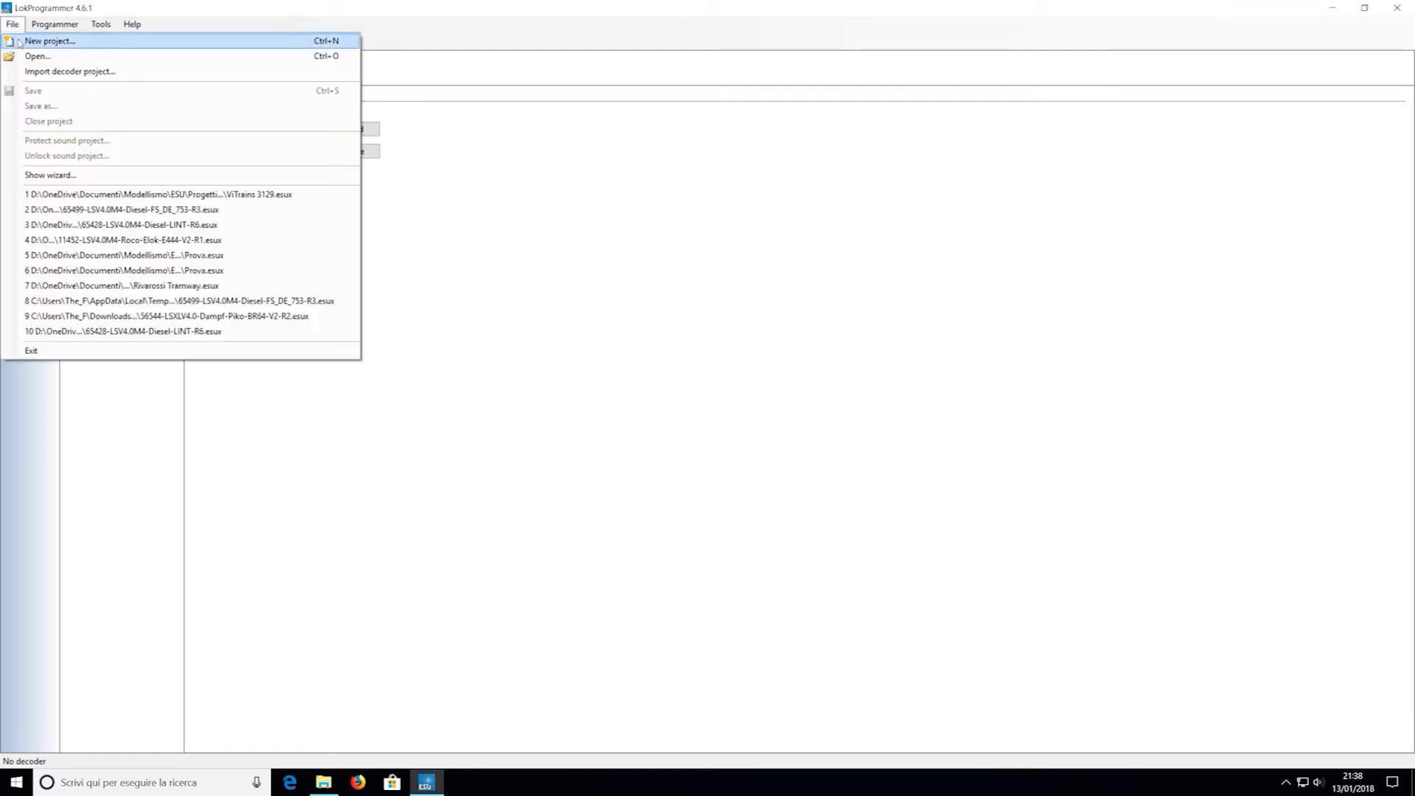
{"action": "left_click", "coordinate": [20, 41]}
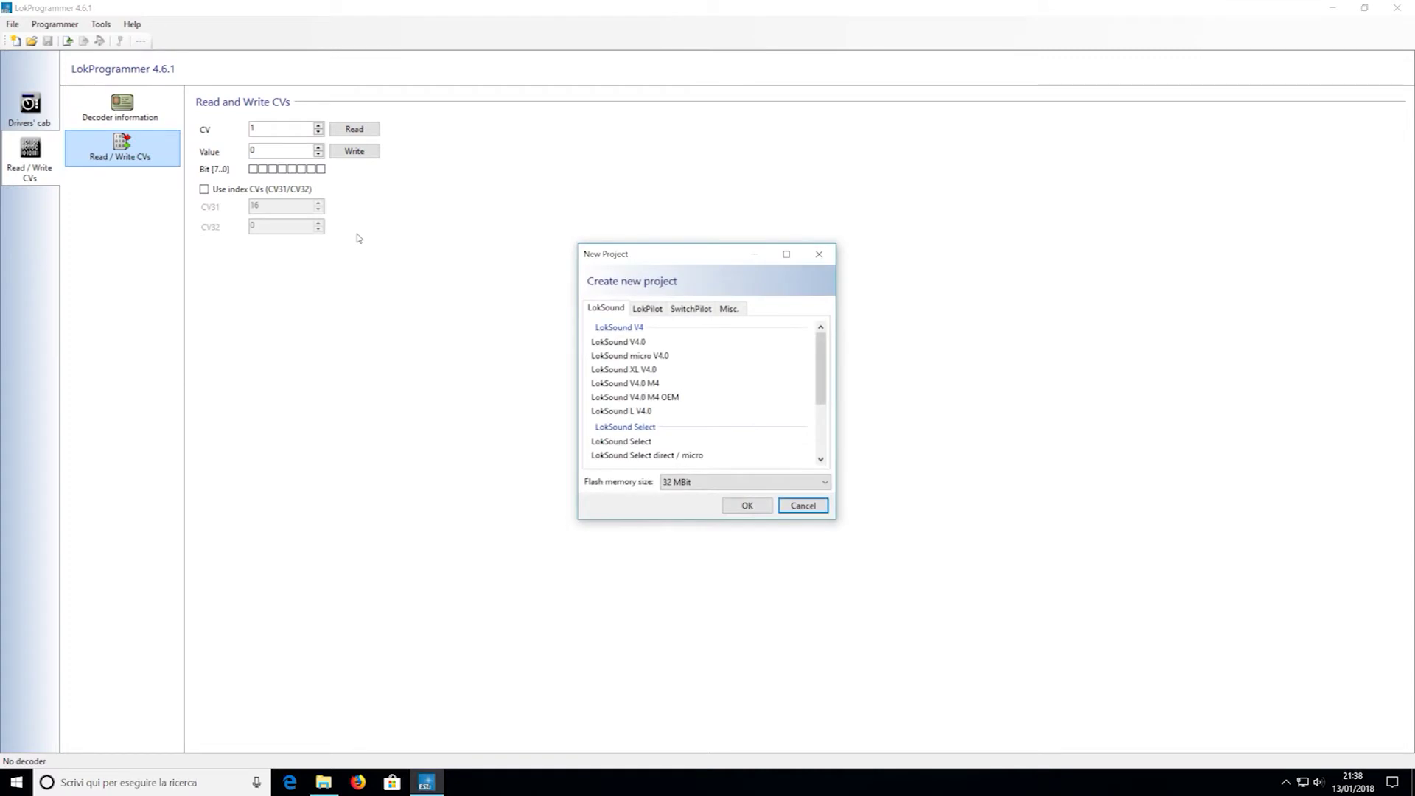
{"action": "left_click", "coordinate": [652, 311]}
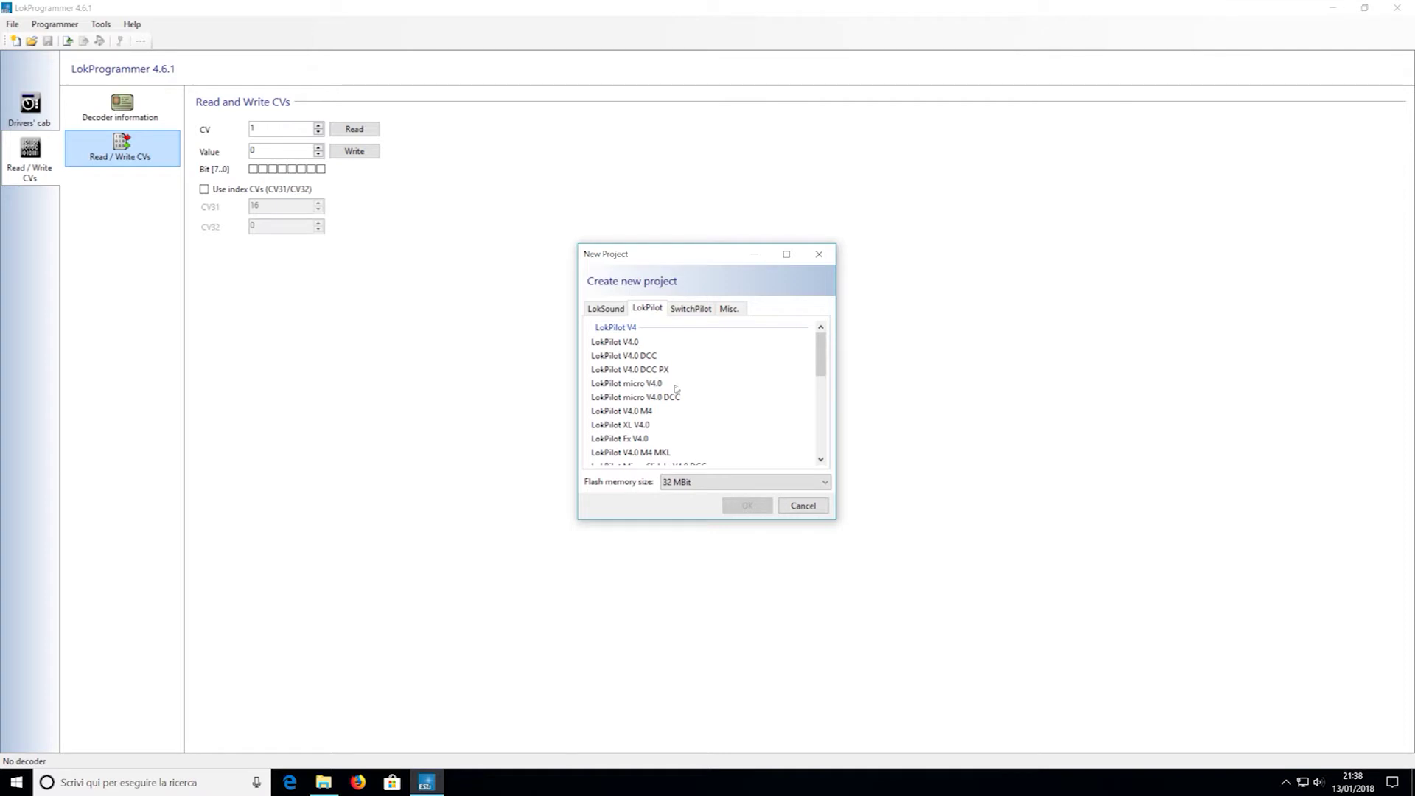
{"action": "left_click", "coordinate": [655, 402]}
{"action": "left_click", "coordinate": [655, 410]}
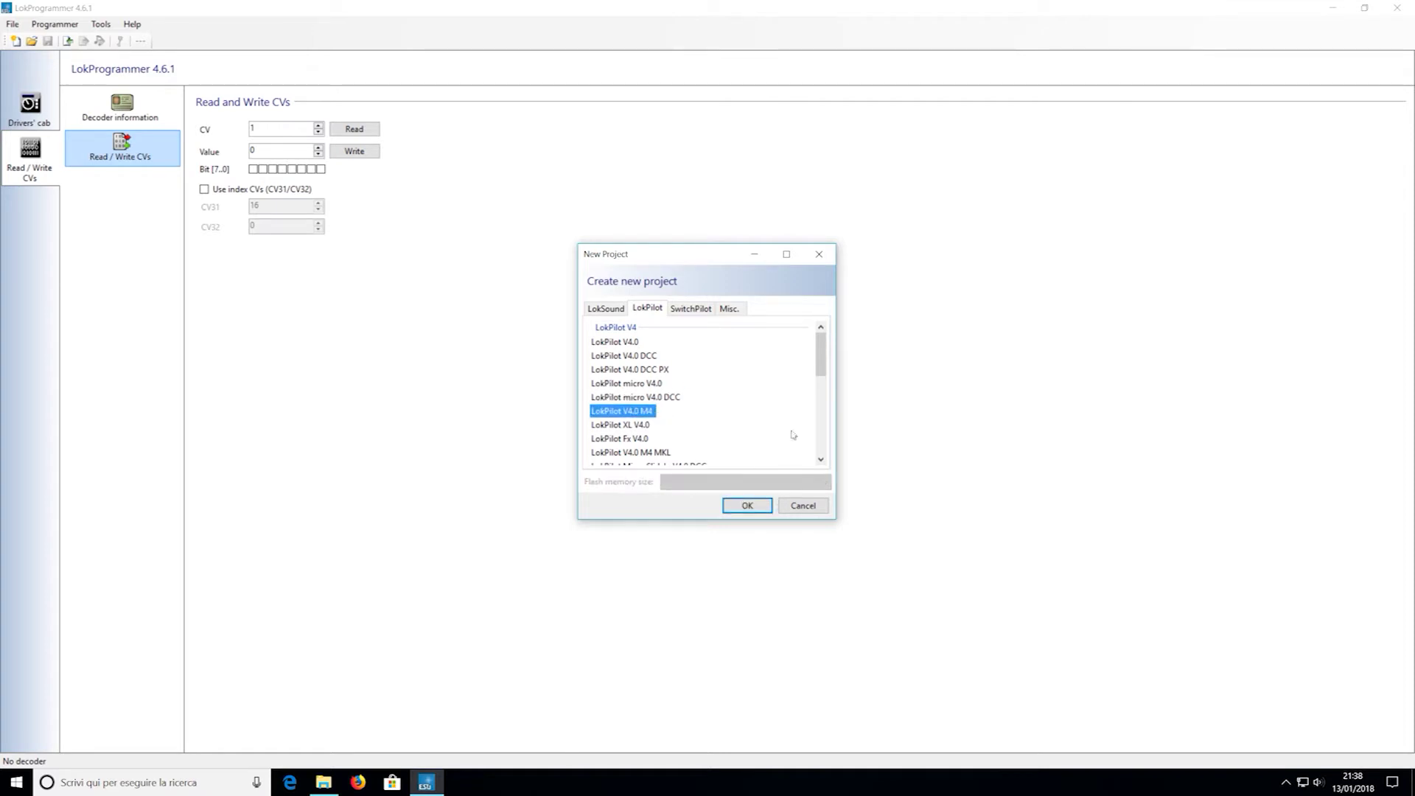
{"action": "left_click_drag", "start_coordinate": [826, 350], "coordinate": [824, 366]}
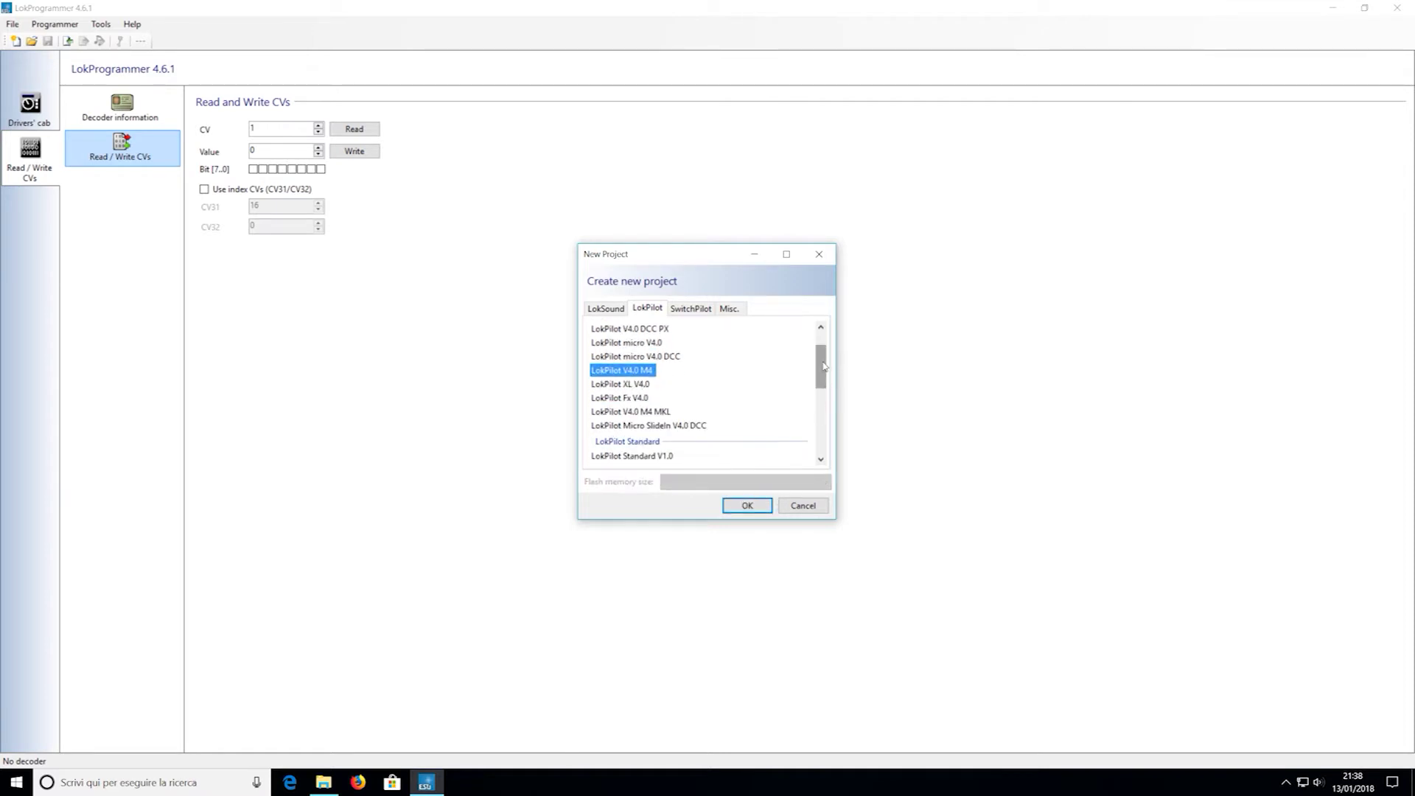
{"action": "left_click", "coordinate": [743, 506]}
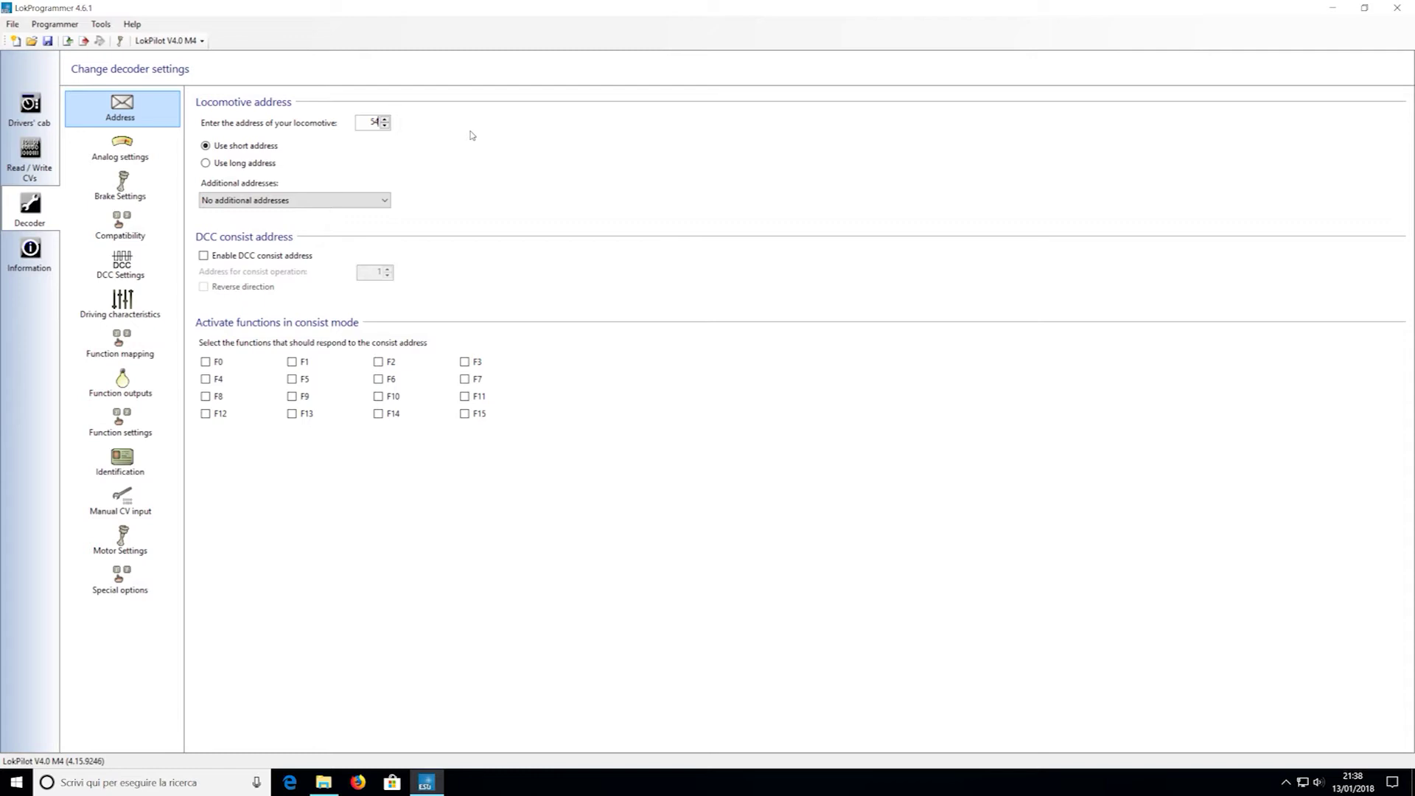
Open the brake settings and write the current configuration to the decoder without overwriting its defaults.
{"action": "left_click", "coordinate": [122, 184]}
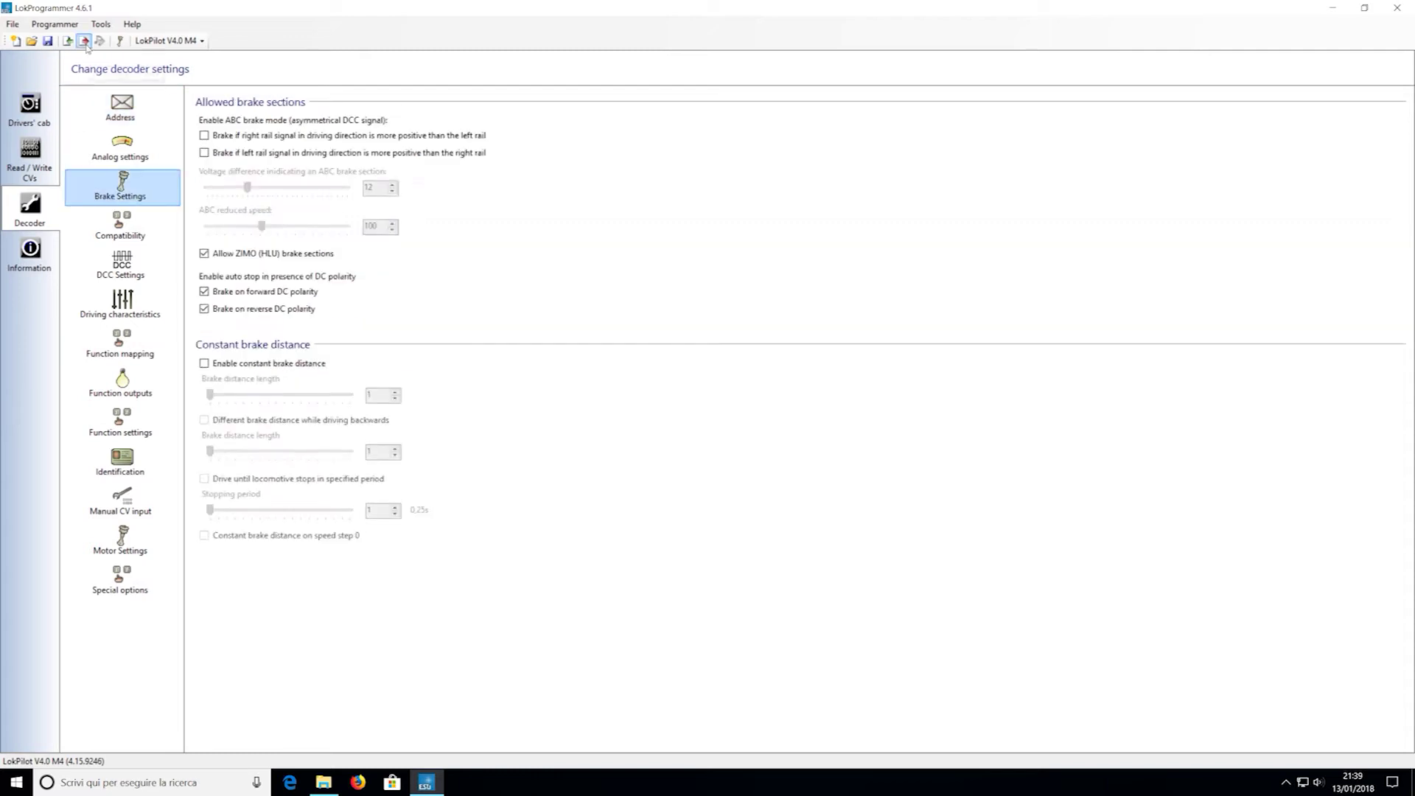
{"action": "left_click", "coordinate": [84, 41]}
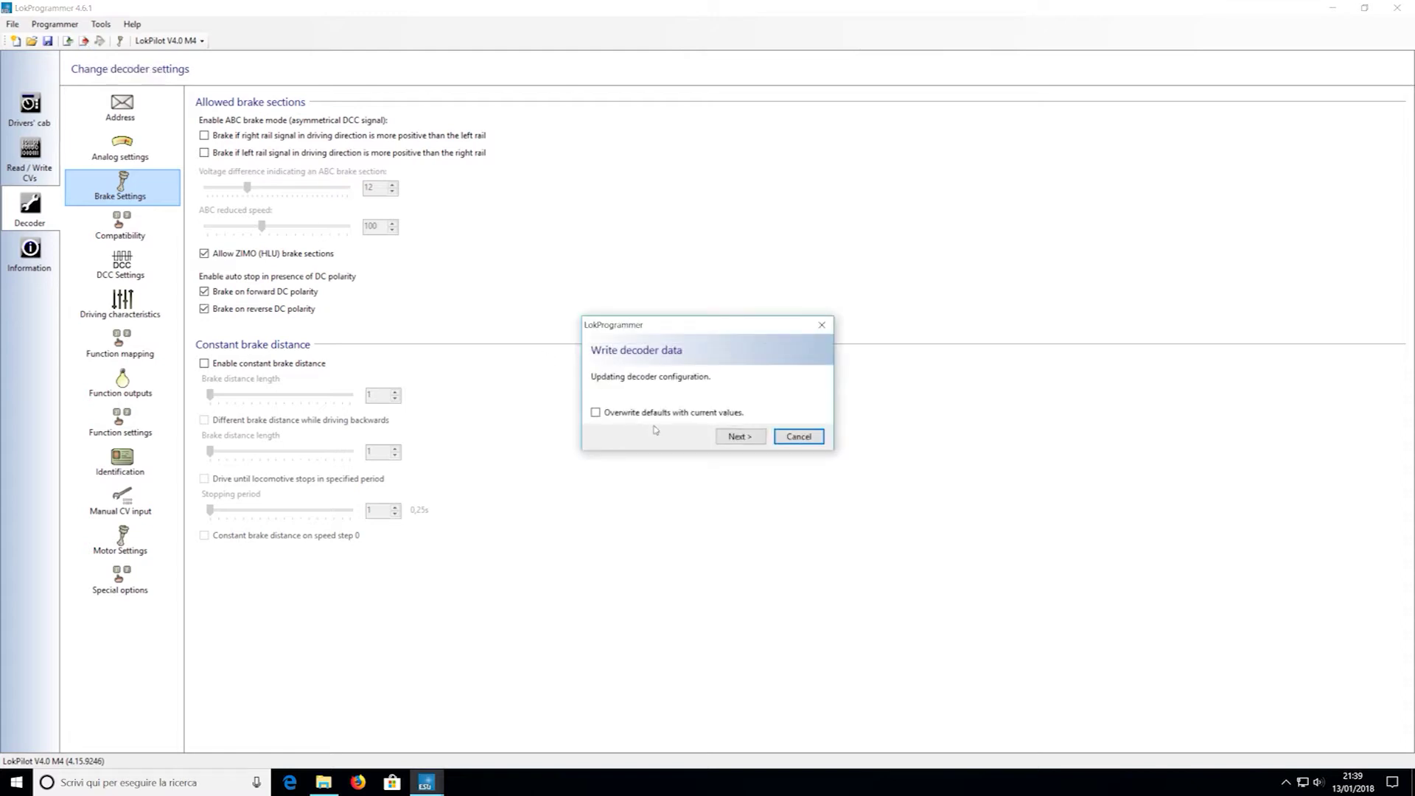
{"action": "left_click", "coordinate": [740, 437]}
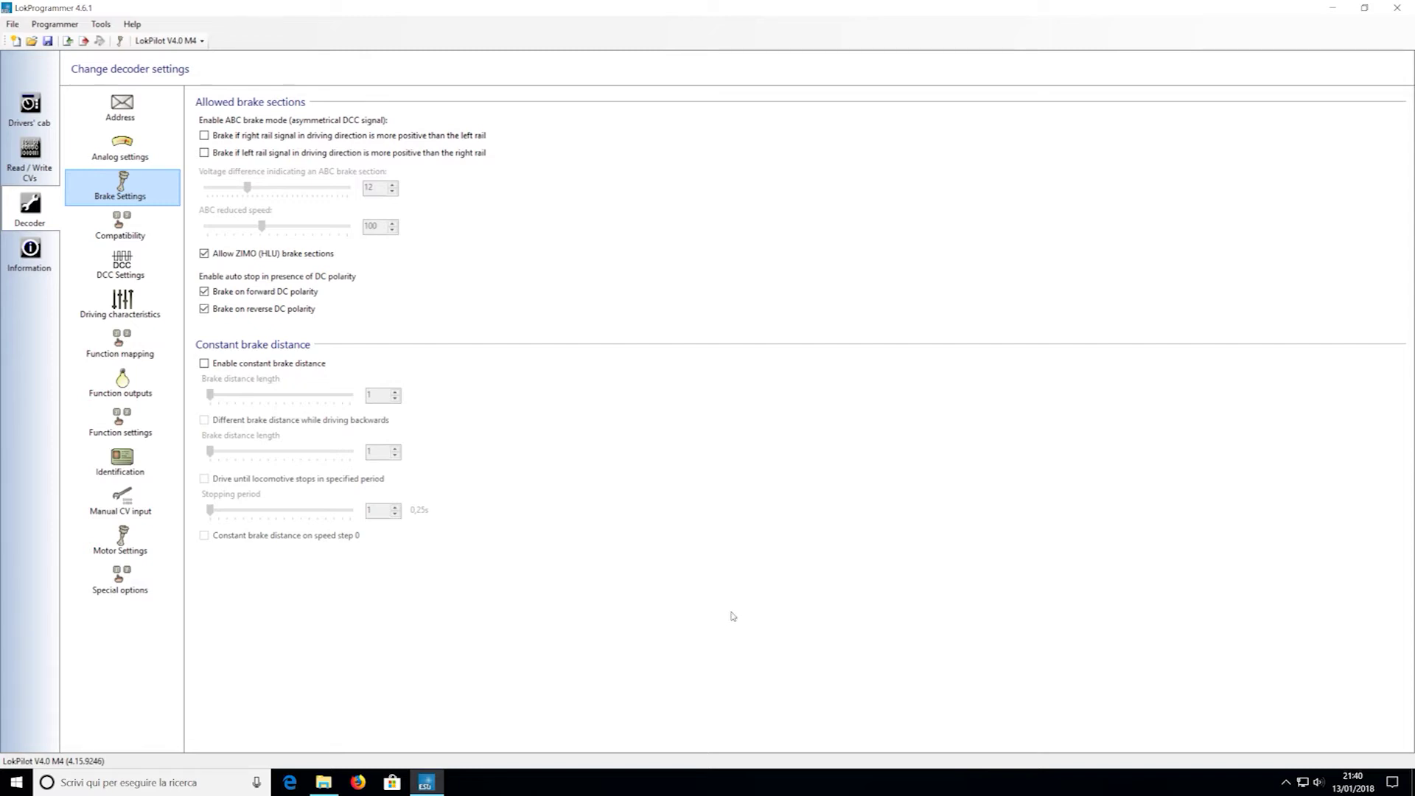
In the function mapping, remove the Switching Mode logical function from the Forward, F3 row.
{"action": "left_click", "coordinate": [125, 381]}
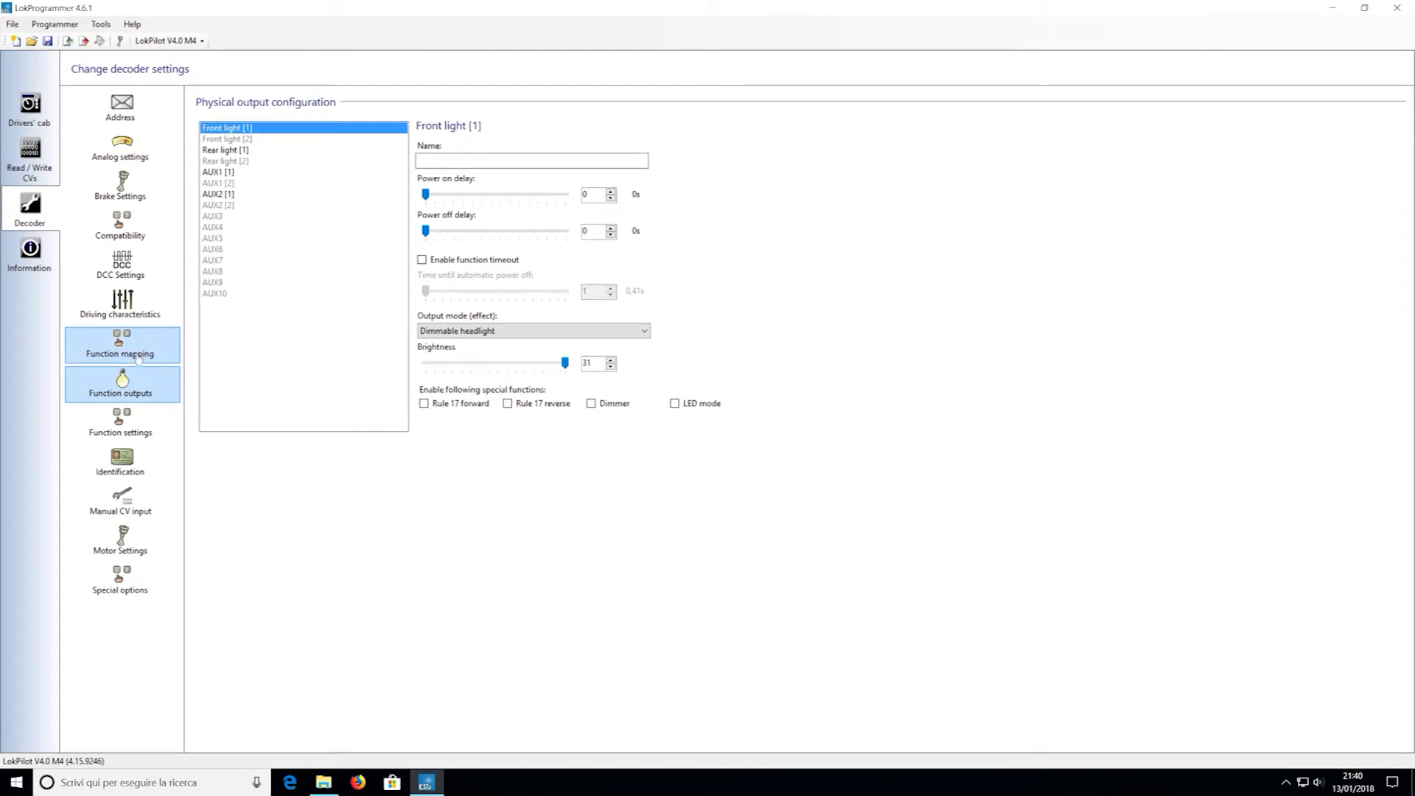
{"action": "left_click", "coordinate": [161, 336]}
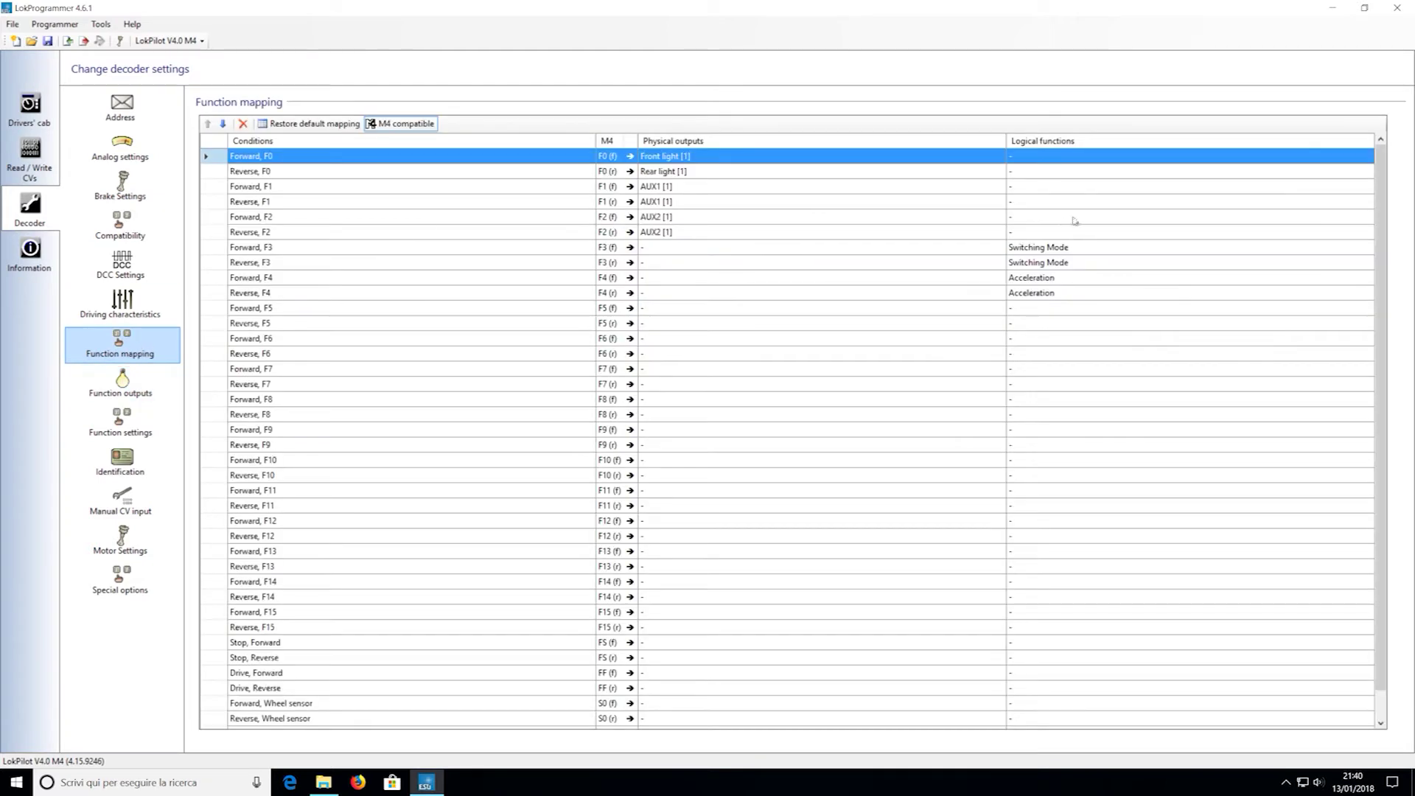
{"action": "left_click", "coordinate": [1231, 246]}
{"action": "left_click", "coordinate": [658, 278]}
{"action": "left_click", "coordinate": [692, 246]}
{"action": "left_click", "coordinate": [1364, 259], "text": "shift"}
{"action": "left_click", "coordinate": [1365, 248]}
{"action": "left_click", "coordinate": [1367, 247]}
{"action": "left_click", "coordinate": [1016, 301]}
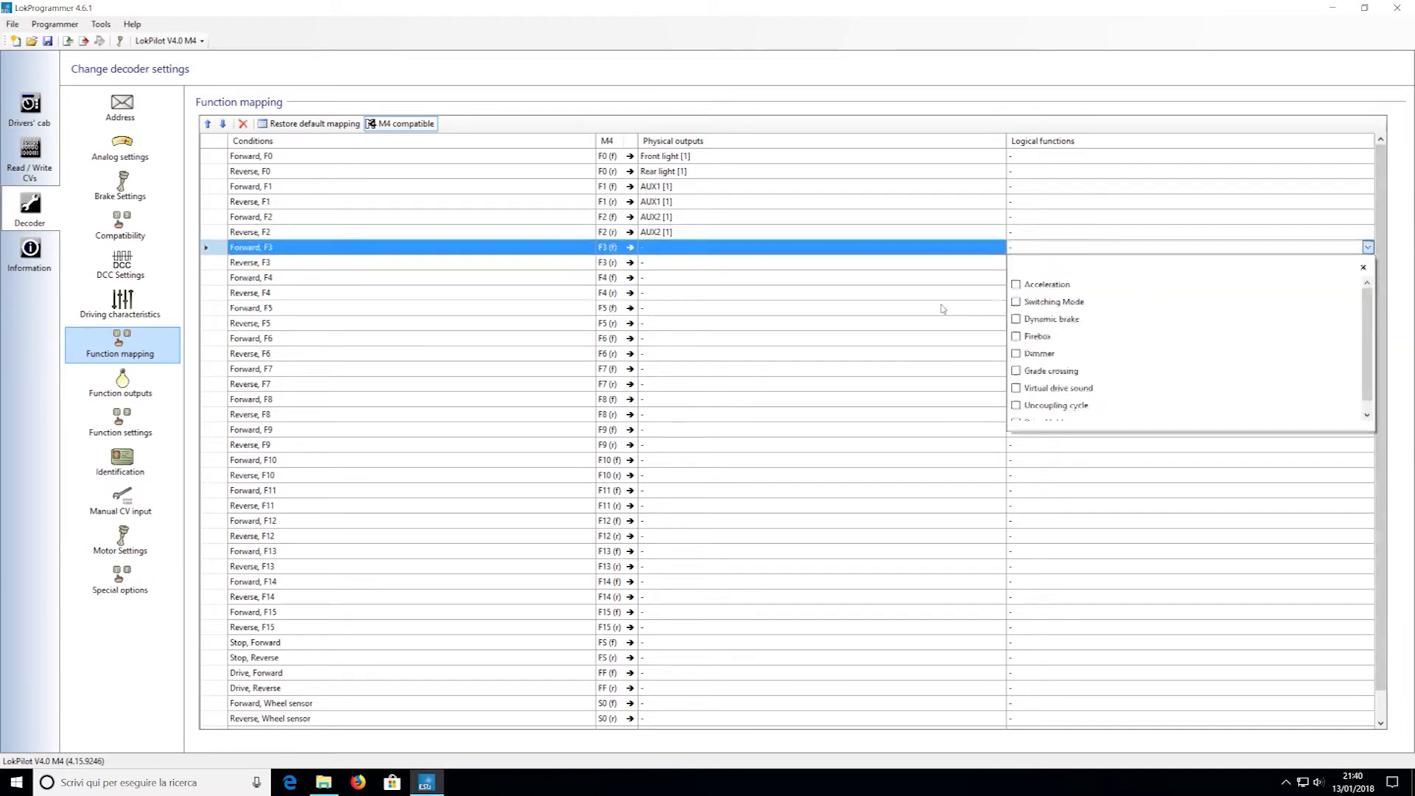
Remove the Switching Mode logical function from the Reverse, F3 row.
{"action": "left_click", "coordinate": [1184, 265]}
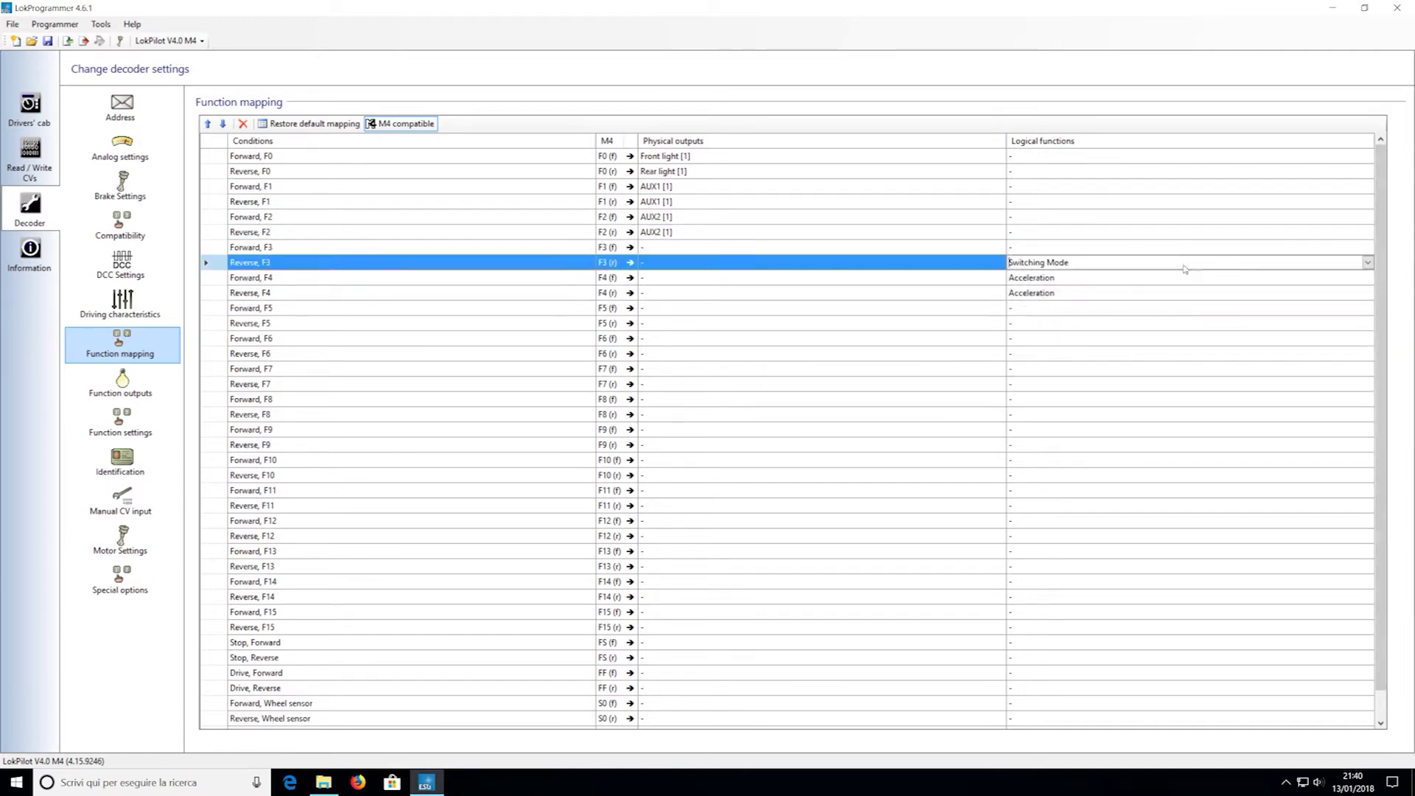
{"action": "left_click", "coordinate": [1367, 263]}
{"action": "left_click", "coordinate": [1016, 317]}
{"action": "left_click", "coordinate": [970, 428]}
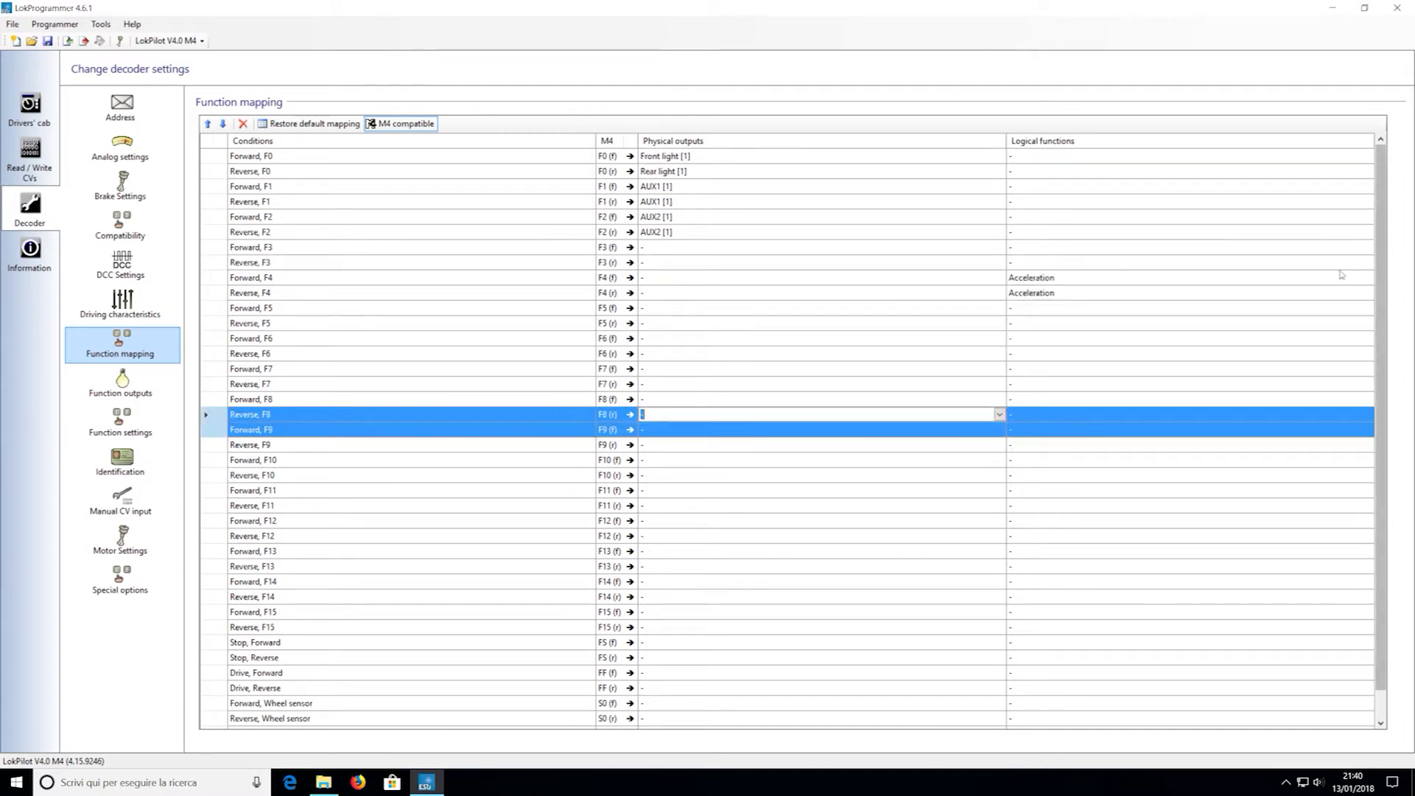
Remove the Acceleration logical function from the Forward, F4 and Reverse, F4 rows.
{"action": "left_click", "coordinate": [1367, 277]}
{"action": "left_click", "coordinate": [1367, 278]}
{"action": "left_click", "coordinate": [1289, 294]}
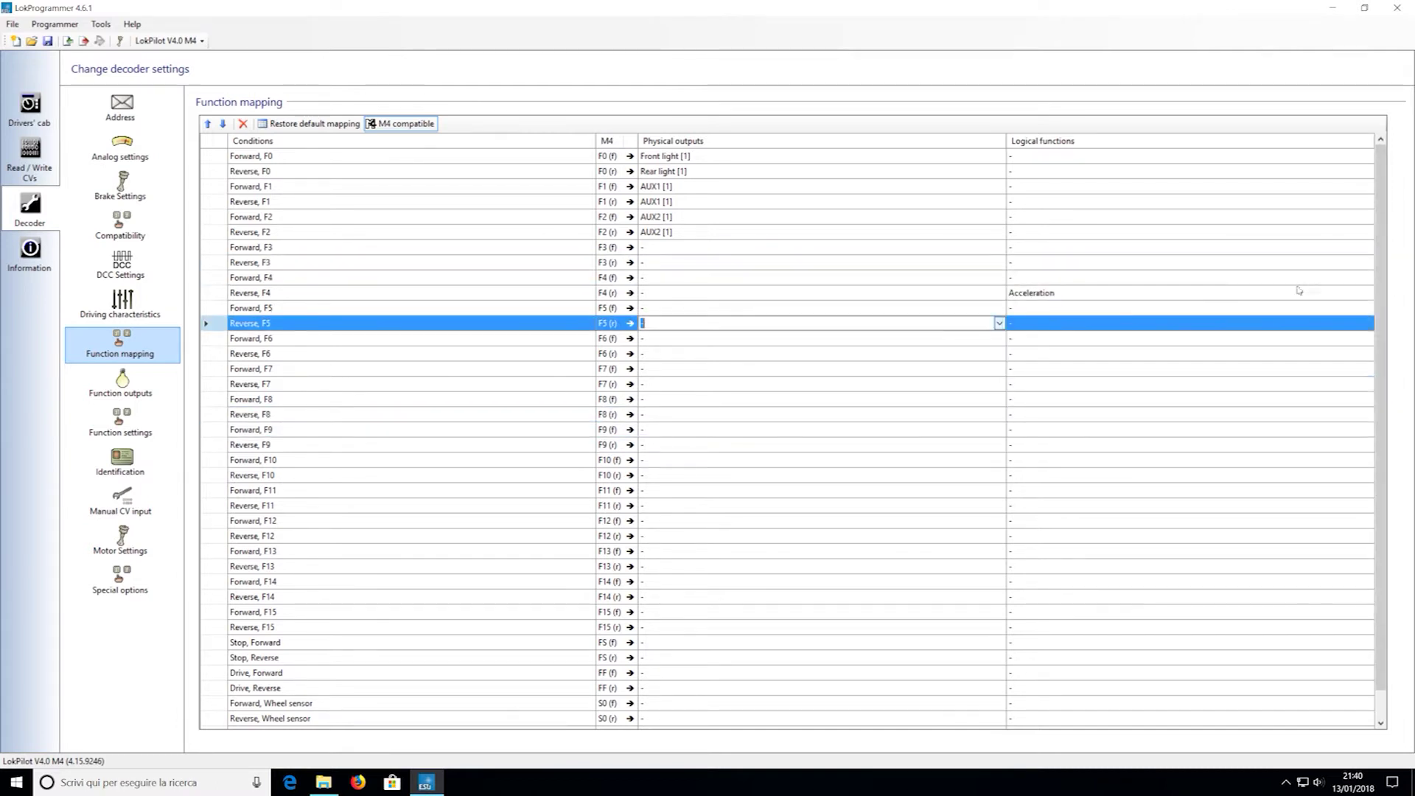
{"action": "left_click", "coordinate": [1358, 294]}
{"action": "left_click", "coordinate": [742, 293]}
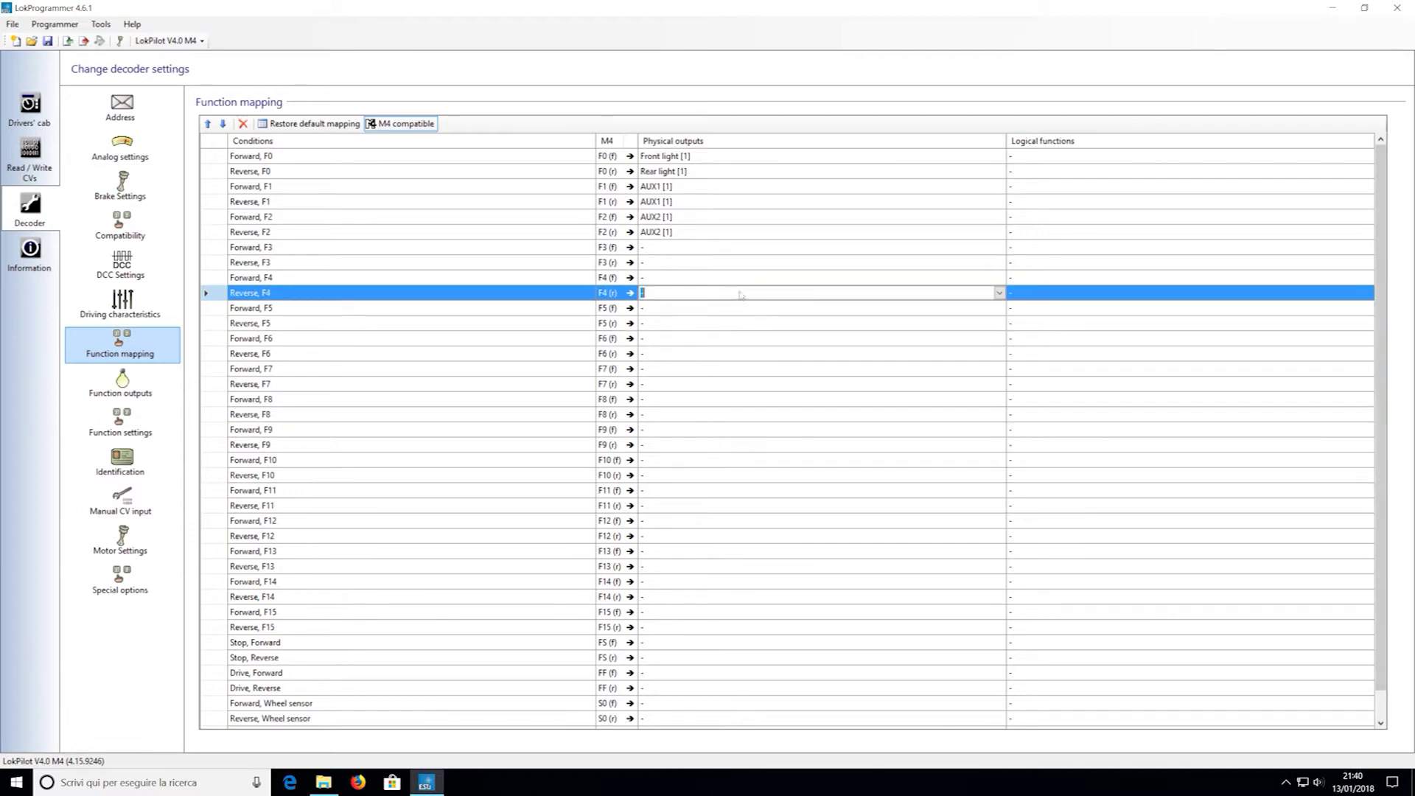
Assign the physical output AUX3 to the Forward, F3 row.
{"action": "left_click", "coordinate": [720, 246]}
{"action": "left_click", "coordinate": [999, 248]}
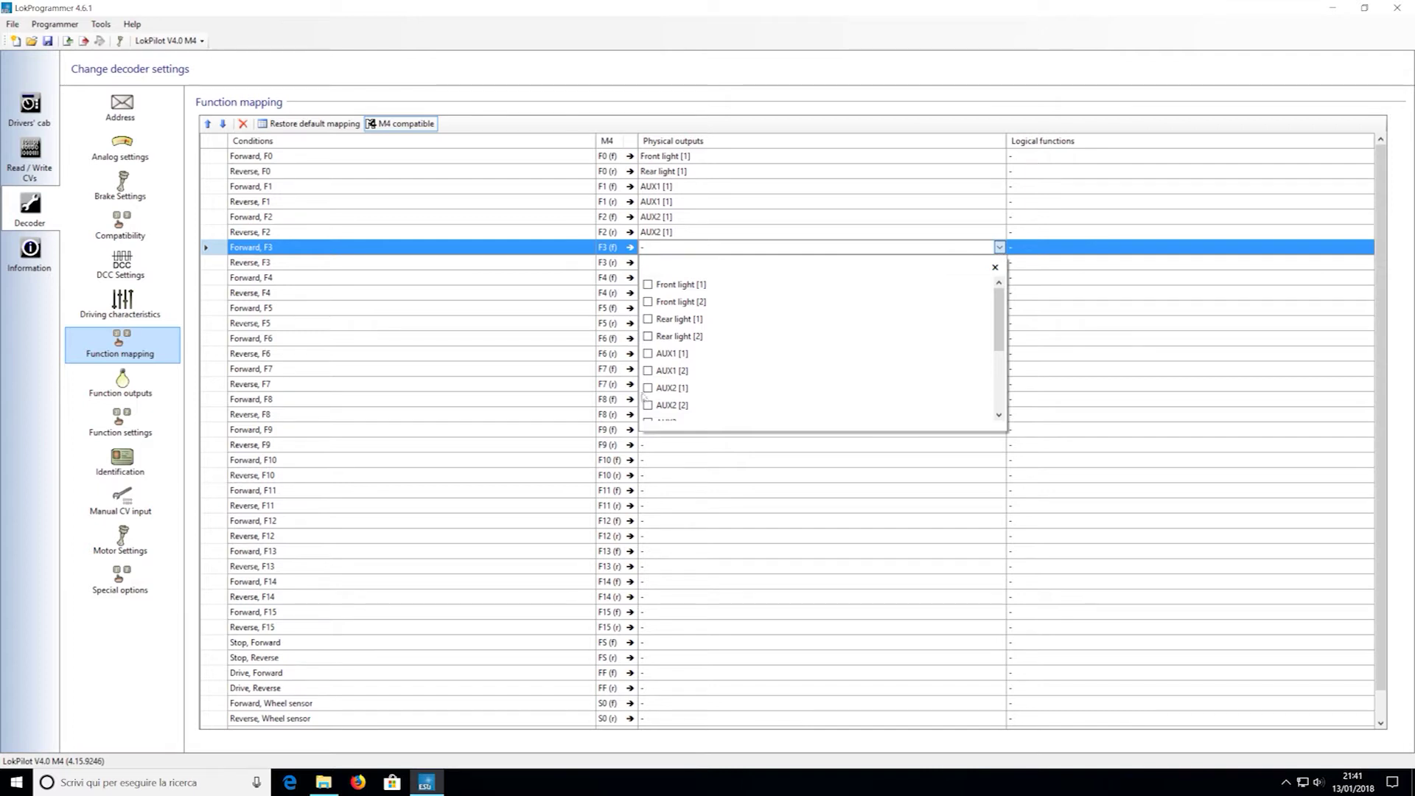
{"action": "scroll", "coordinate": [673, 390], "scroll_direction": "down", "scroll_amount": 2}
{"action": "left_click", "coordinate": [648, 340]}
Make the F3 and F4 conditions independent of the driving direction.
{"action": "left_click", "coordinate": [478, 244]}
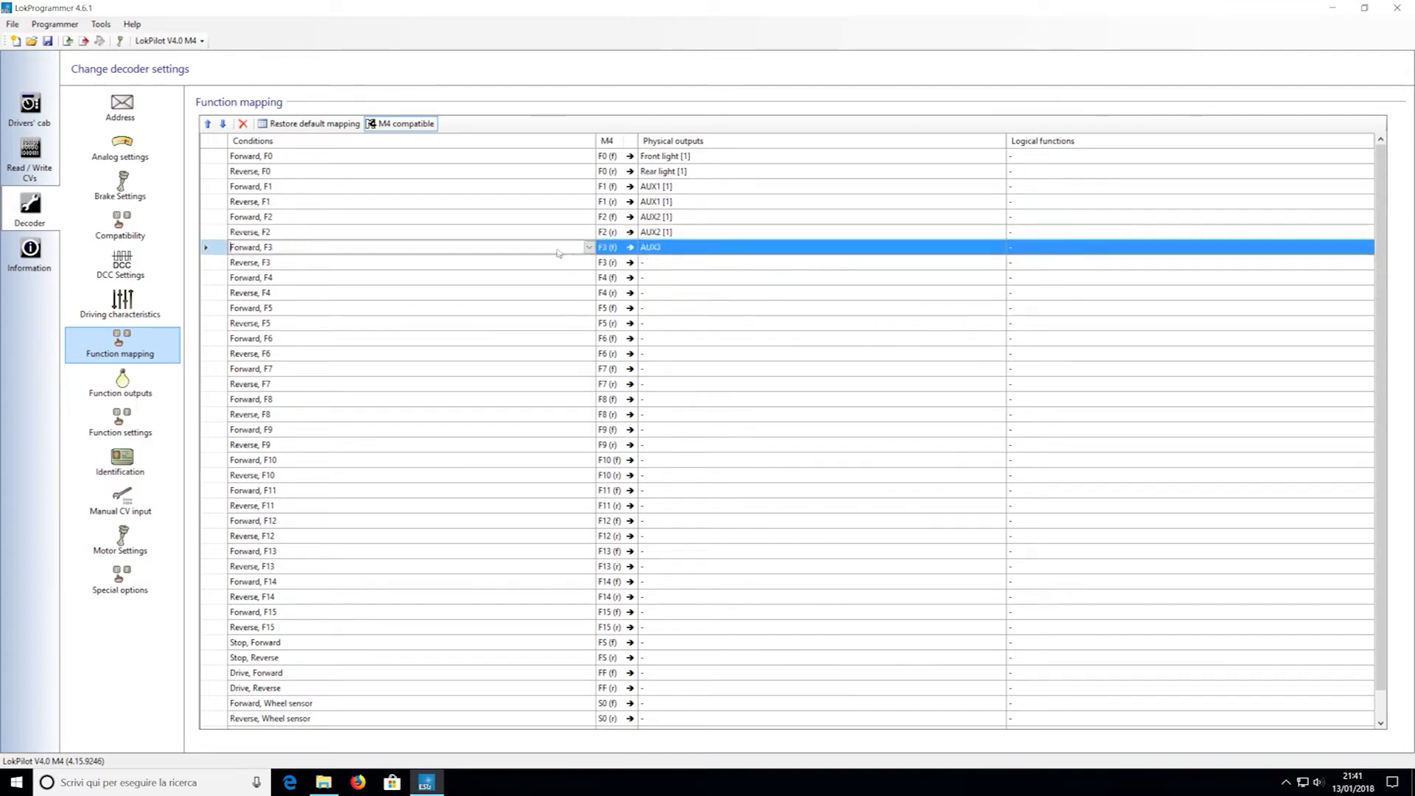
{"action": "left_click", "coordinate": [478, 246]}
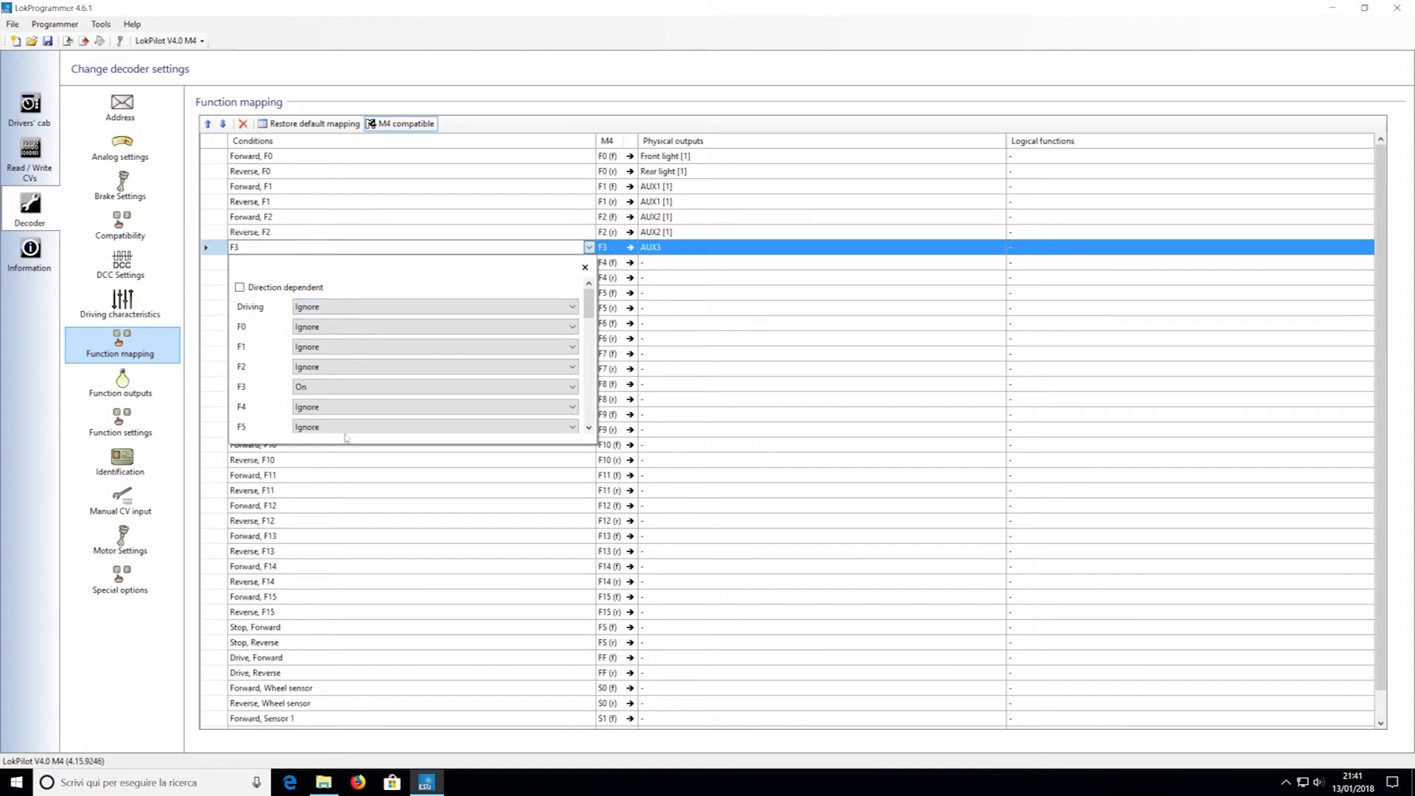
{"action": "left_click", "coordinate": [285, 287]}
{"action": "left_click", "coordinate": [560, 262]}
{"action": "left_click", "coordinate": [589, 263]}
{"action": "left_click", "coordinate": [239, 303]}
{"action": "left_click", "coordinate": [440, 528]}
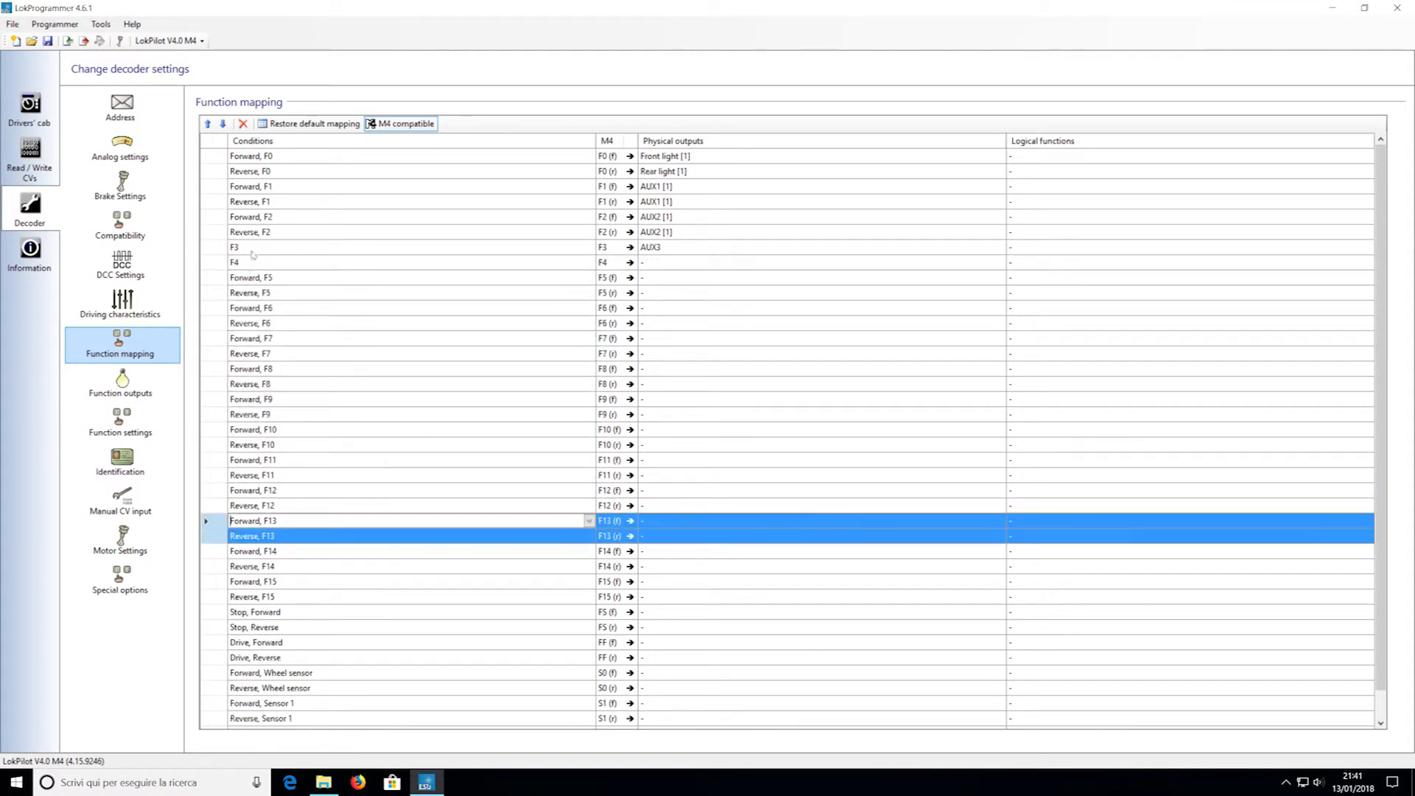
Assign the physical output AUX4 to the F4 row.
{"action": "left_click", "coordinate": [773, 262]}
{"action": "left_click", "coordinate": [998, 262]}
{"action": "scroll", "coordinate": [664, 361], "scroll_direction": "down", "scroll_amount": 2}
{"action": "left_click", "coordinate": [648, 406]}
Make the F5 condition independent of the driving direction.
{"action": "left_click", "coordinate": [578, 277]}
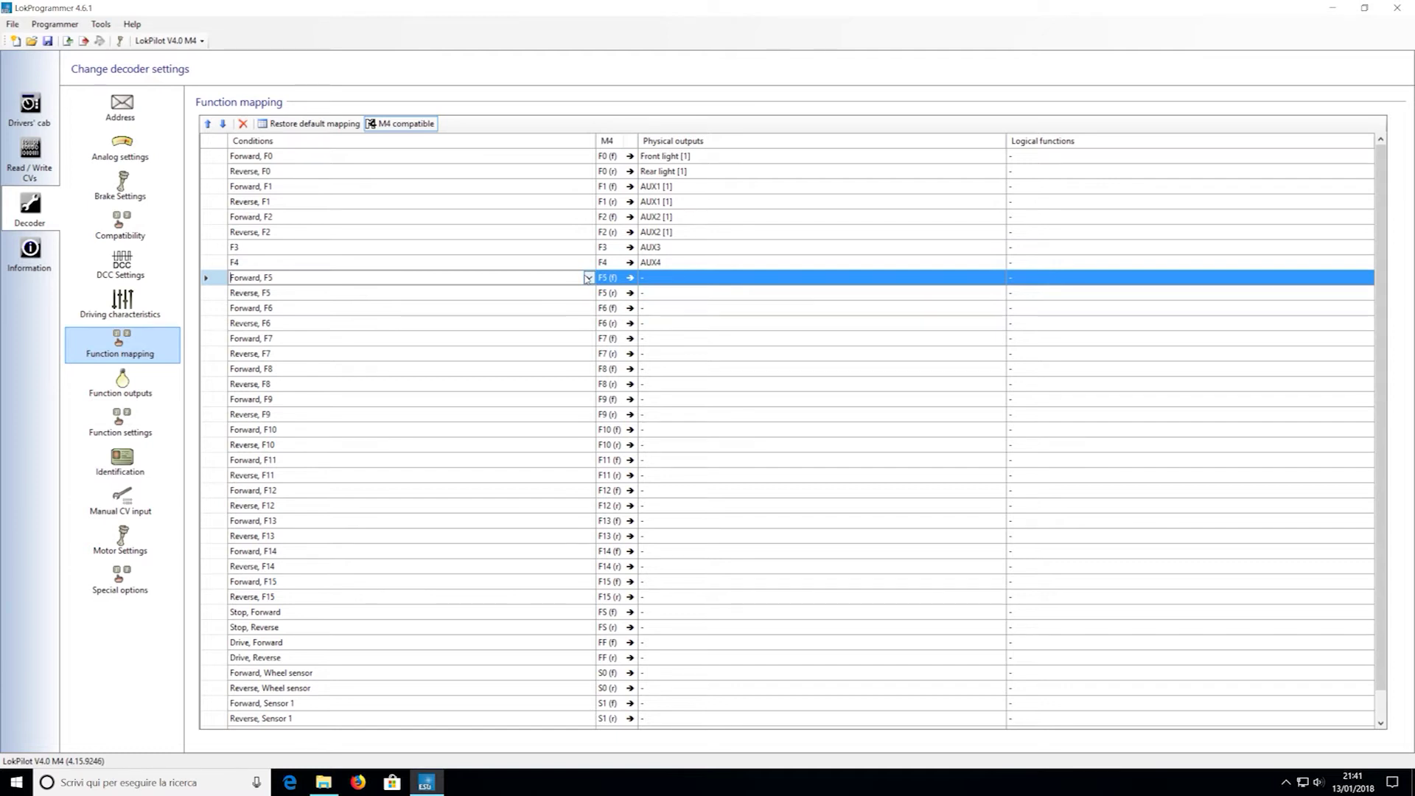
{"action": "left_click", "coordinate": [588, 278]}
{"action": "left_click", "coordinate": [296, 322]}
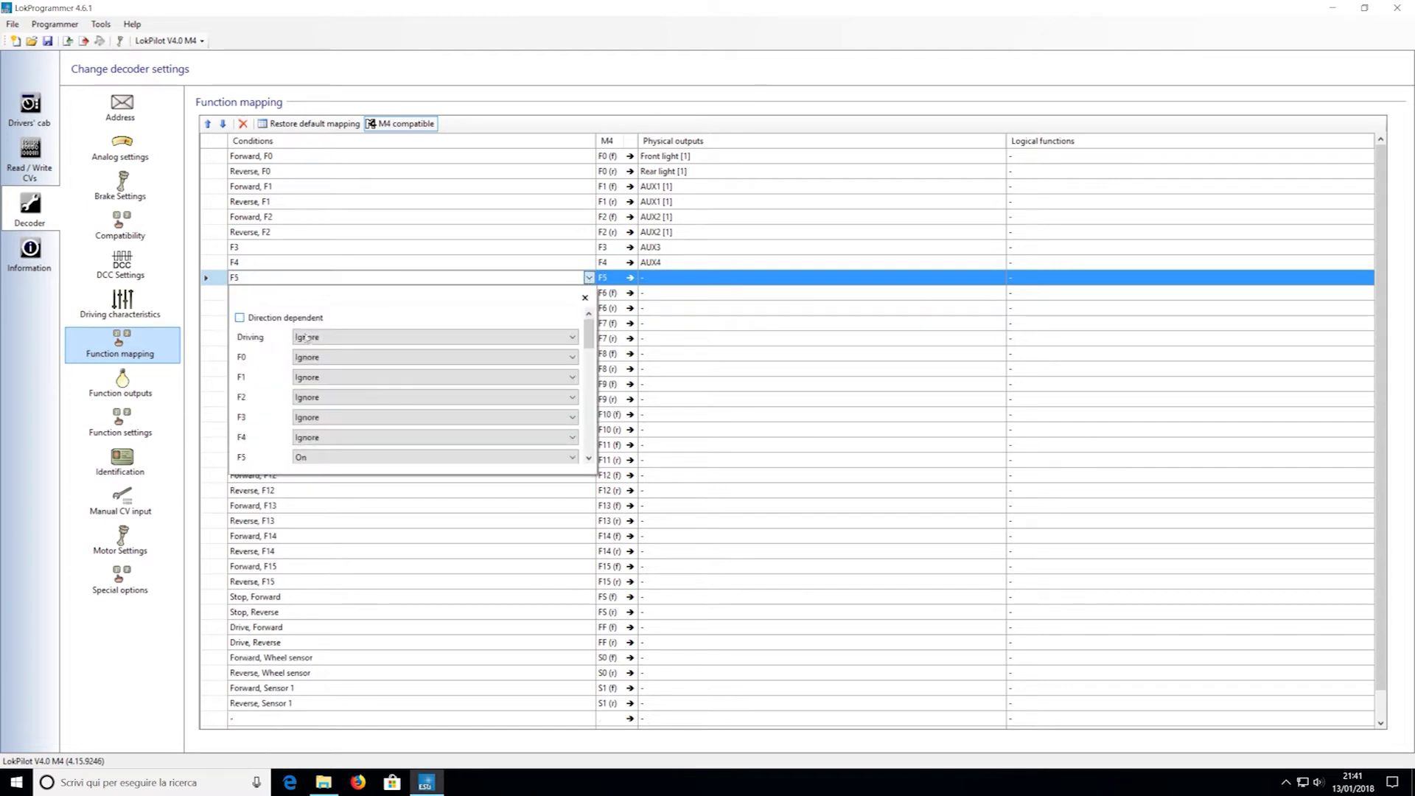
Assign the physical output AUX5 to the F5 row.
{"action": "left_click", "coordinate": [741, 278]}
{"action": "left_click", "coordinate": [1002, 292]}
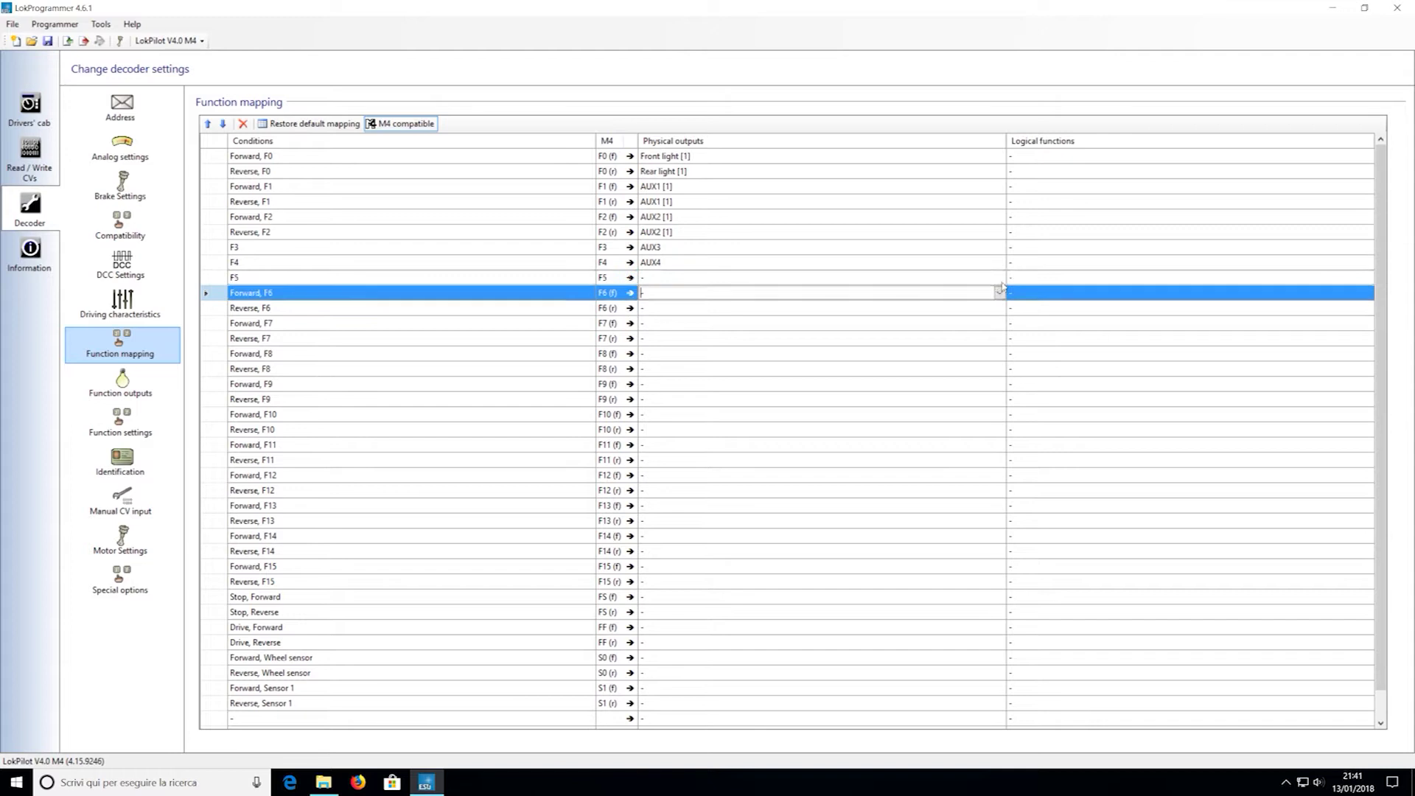
{"action": "left_click", "coordinate": [999, 278]}
{"action": "left_click", "coordinate": [999, 278]}
{"action": "scroll", "coordinate": [737, 376], "scroll_direction": "down", "scroll_amount": 3}
{"action": "scroll", "coordinate": [686, 389], "scroll_direction": "up", "scroll_amount": 2}
{"action": "scroll", "coordinate": [645, 409], "scroll_direction": "down", "scroll_amount": 2}
{"action": "left_click", "coordinate": [649, 355]}
{"action": "left_click", "coordinate": [505, 324]}
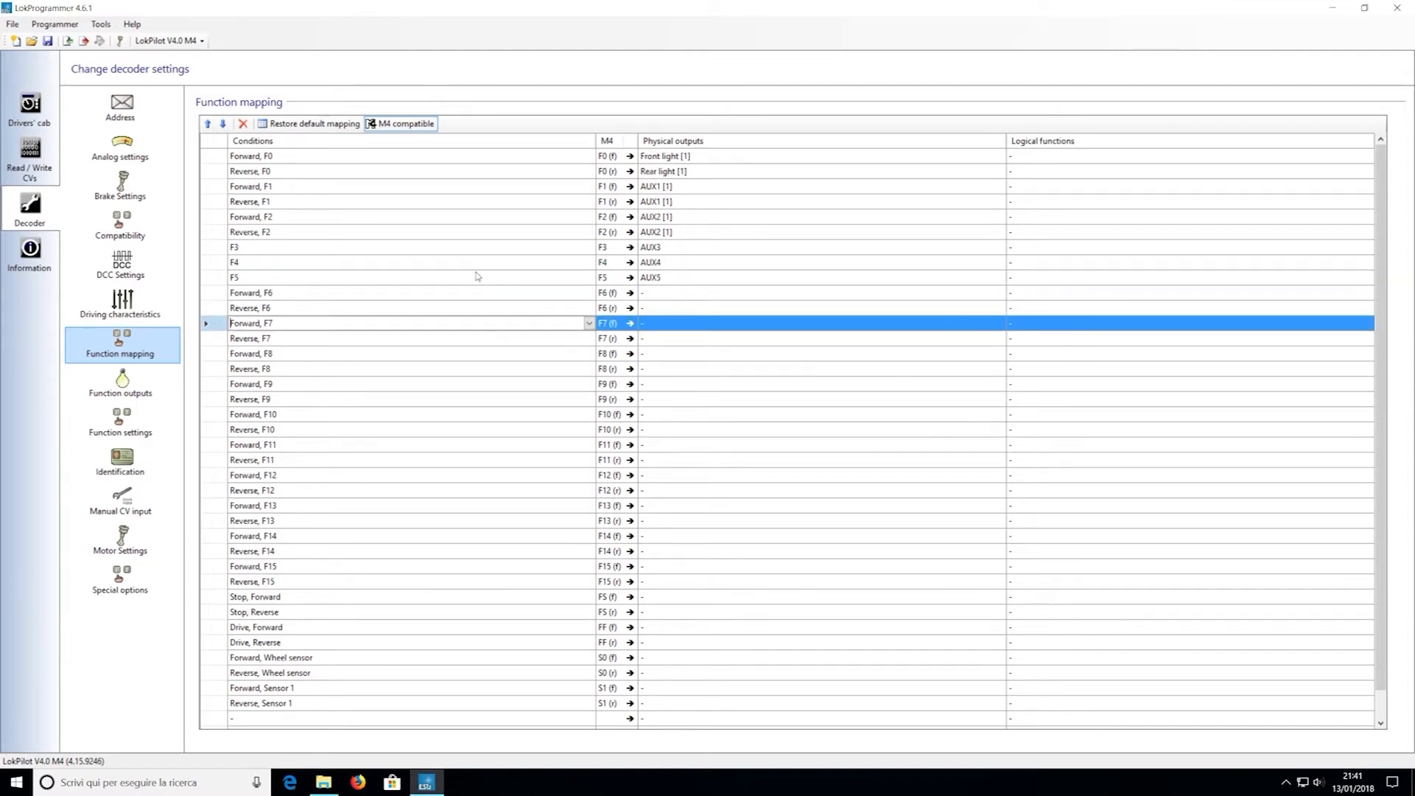
Make the F2 condition, mapped to AUX2 [1], independent of the driving direction.
{"action": "left_click", "coordinate": [318, 238]}
{"action": "left_click", "coordinate": [420, 221]}
{"action": "left_click", "coordinate": [420, 221]}
{"action": "left_click", "coordinate": [293, 260]}
{"action": "left_click", "coordinate": [317, 428]}
Make the F1 and F0 conditions independent of the driving direction as well.
{"action": "left_click", "coordinate": [538, 187]}
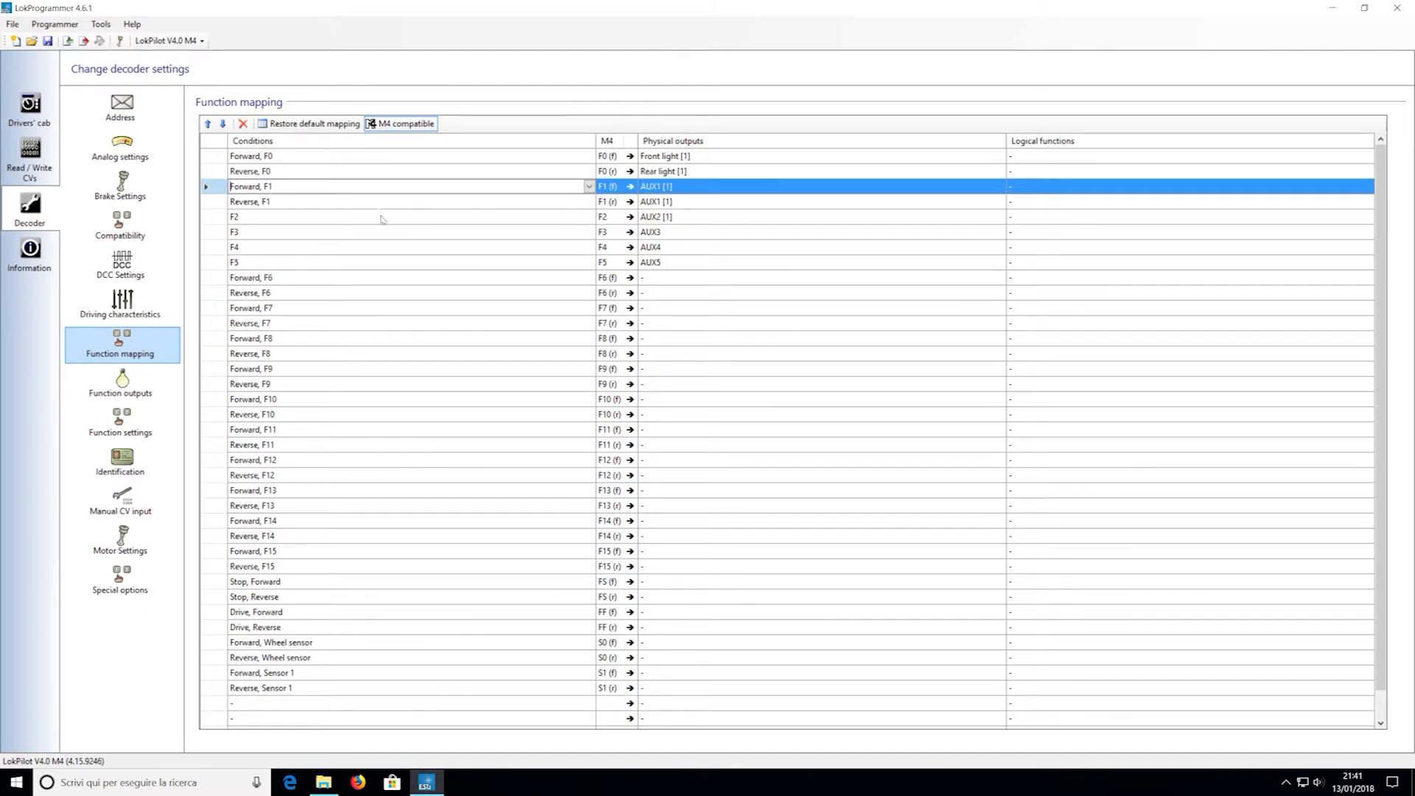
{"action": "left_click", "coordinate": [589, 187]}
{"action": "left_click", "coordinate": [257, 228]}
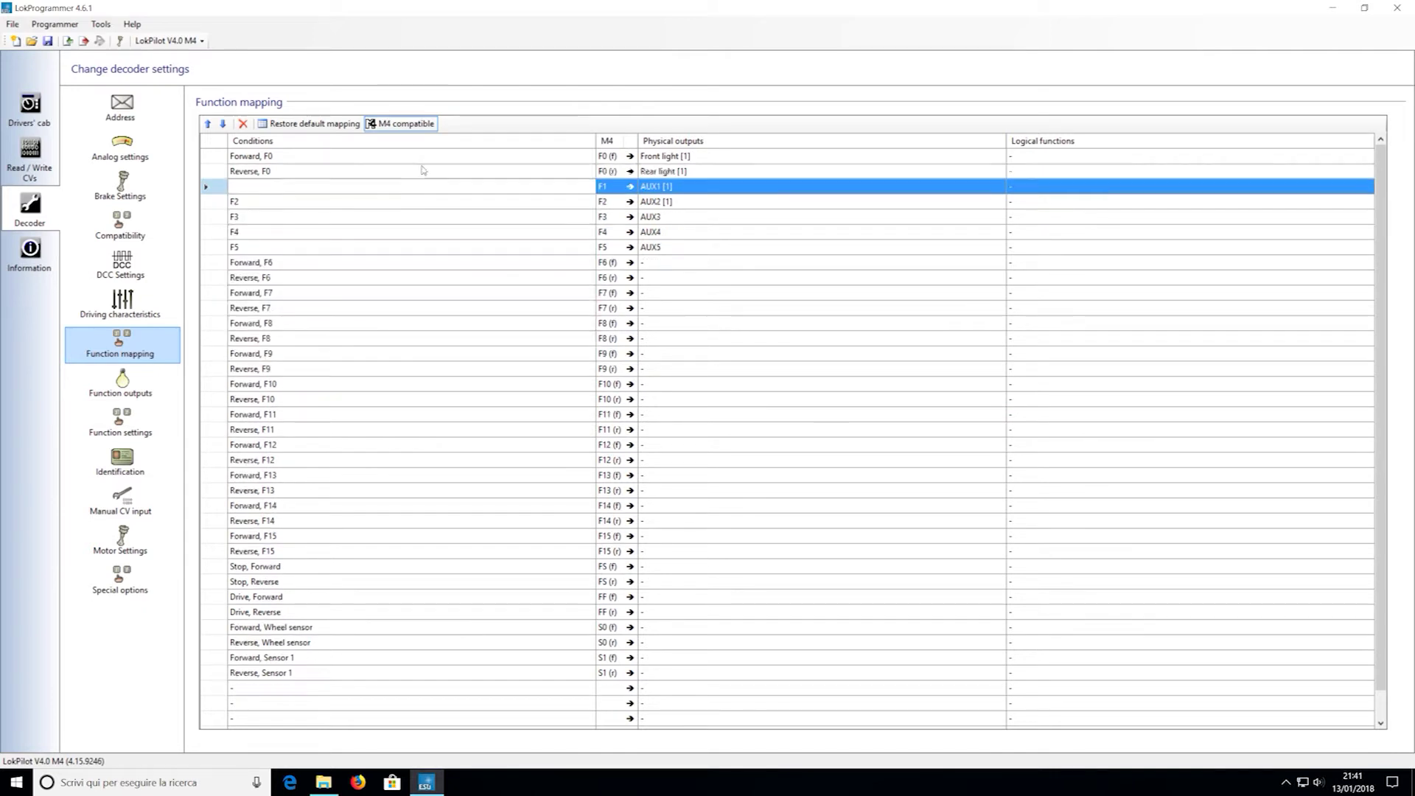
{"action": "left_click", "coordinate": [551, 156]}
{"action": "left_click", "coordinate": [589, 157]}
{"action": "left_click", "coordinate": [258, 198]}
{"action": "left_click", "coordinate": [328, 459]}
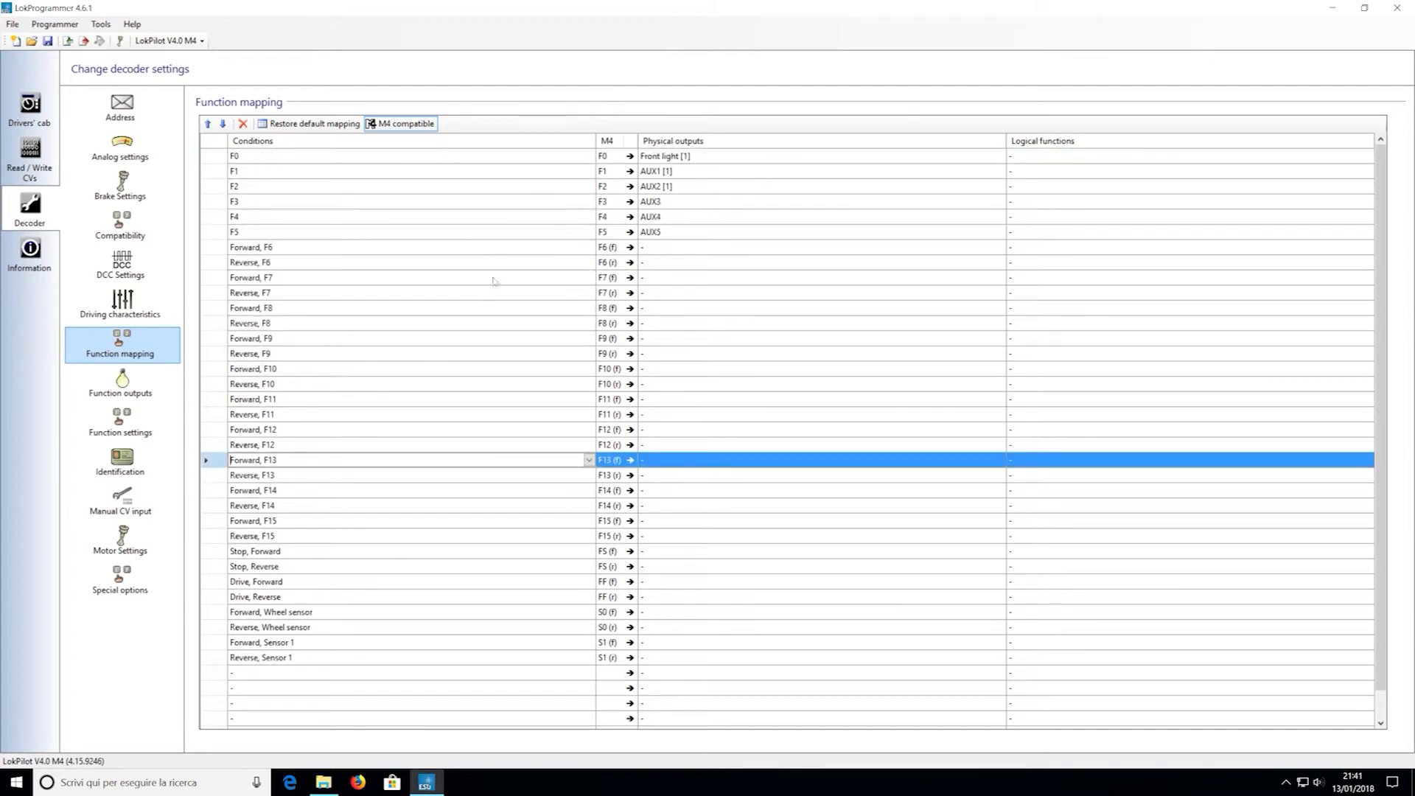
Write the edited function mapping to the decoder.
{"action": "left_click", "coordinate": [83, 41]}
{"action": "left_click", "coordinate": [739, 437]}
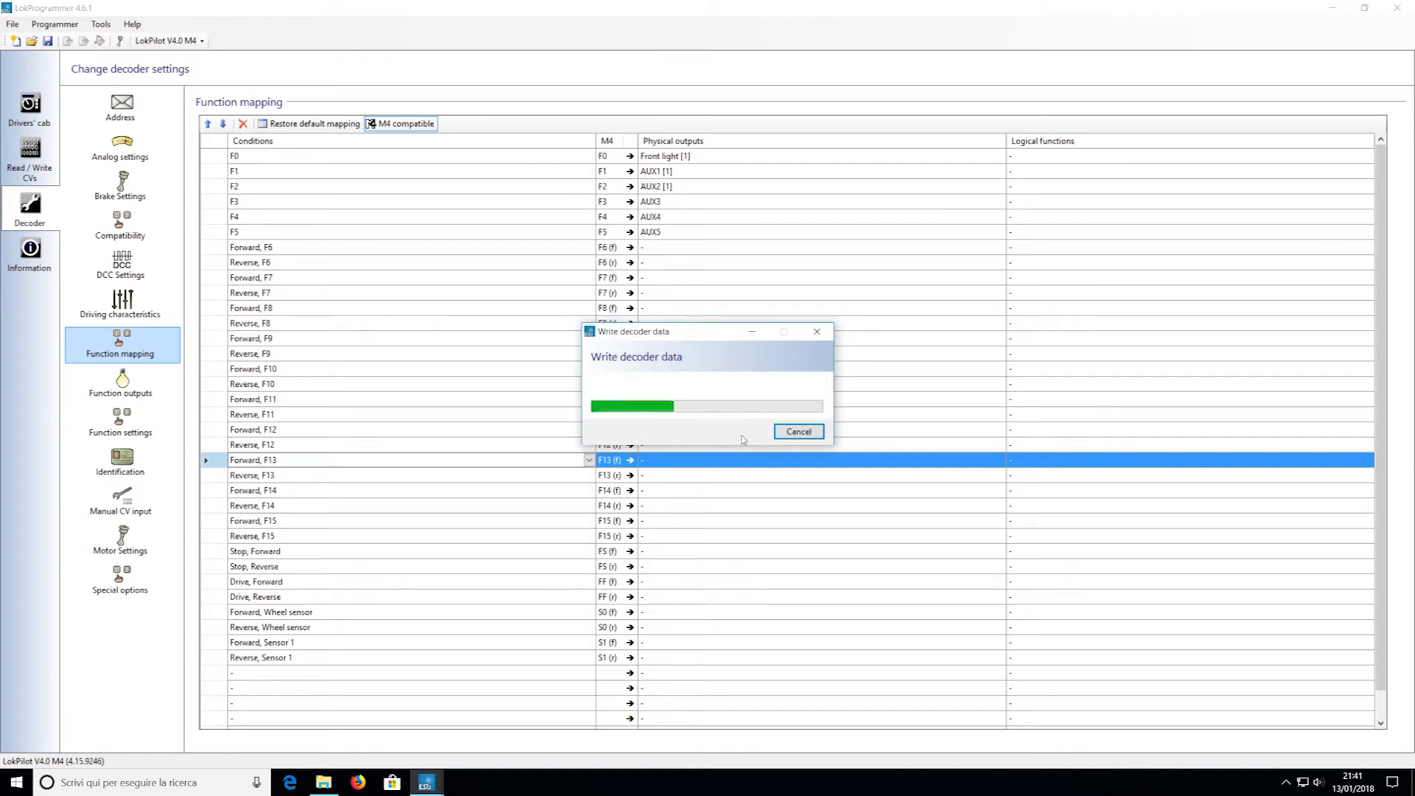
Open the virtual drivers' cab, set the decoder test protocol to DCC128 and start the track signal.
{"action": "left_click", "coordinate": [30, 109]}
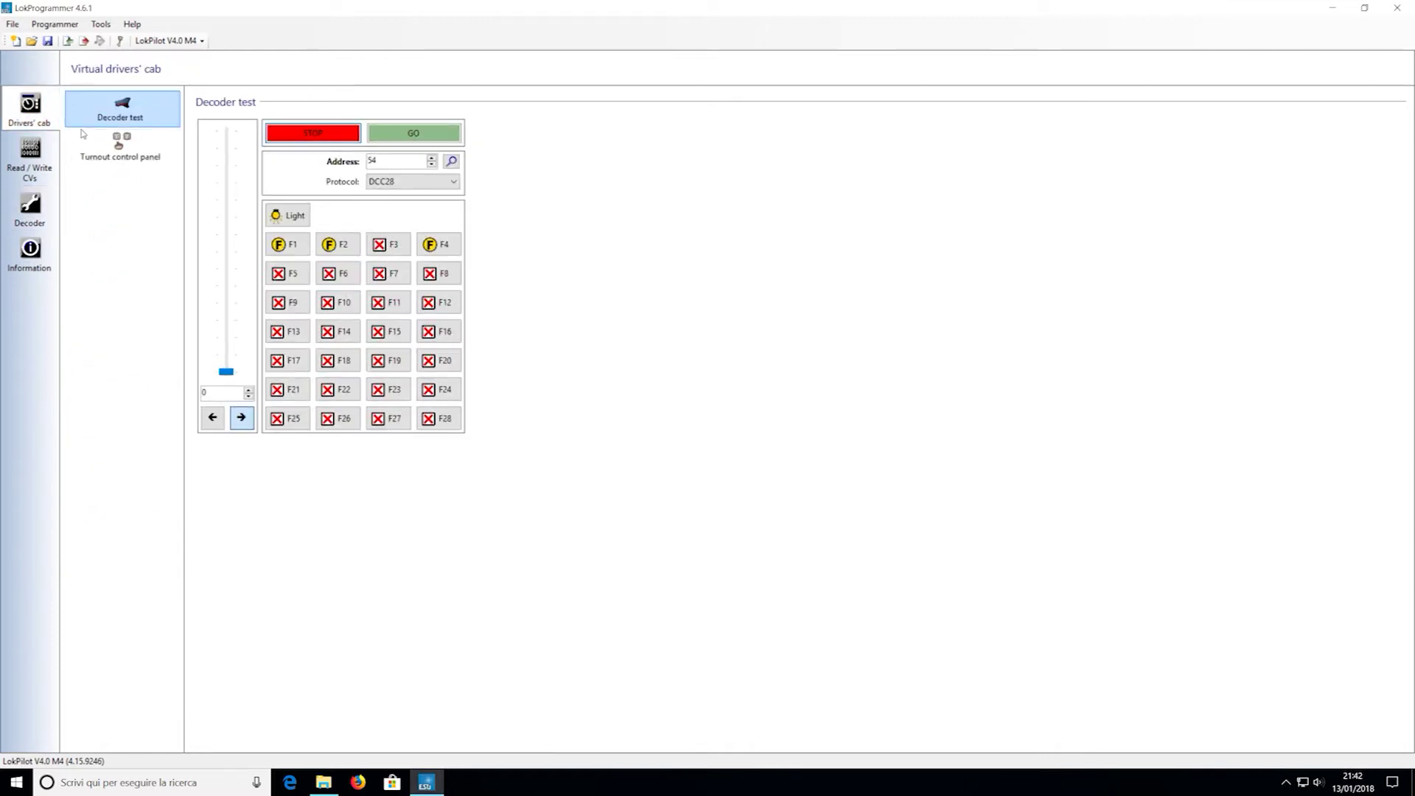
{"action": "left_click", "coordinate": [418, 182]}
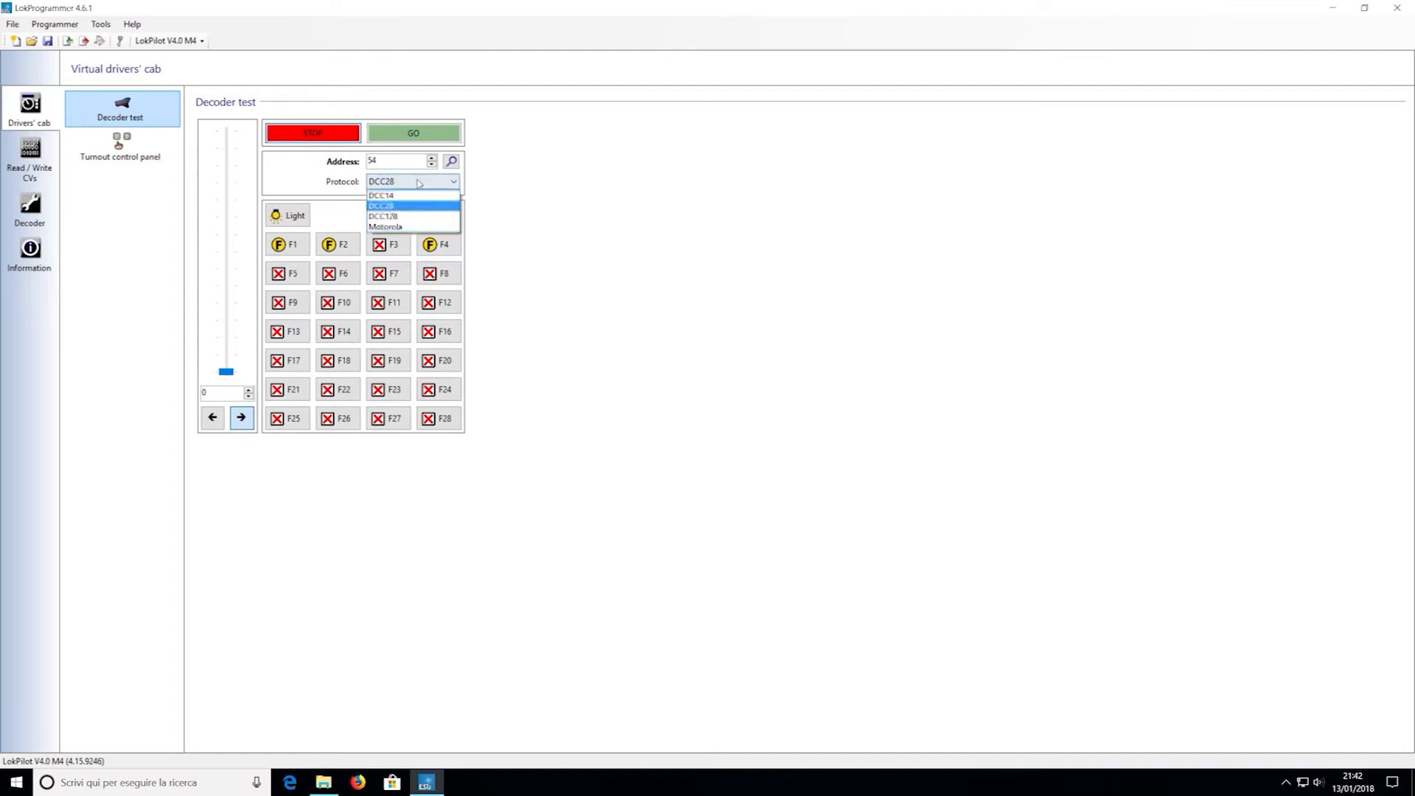
{"action": "left_click", "coordinate": [398, 210]}
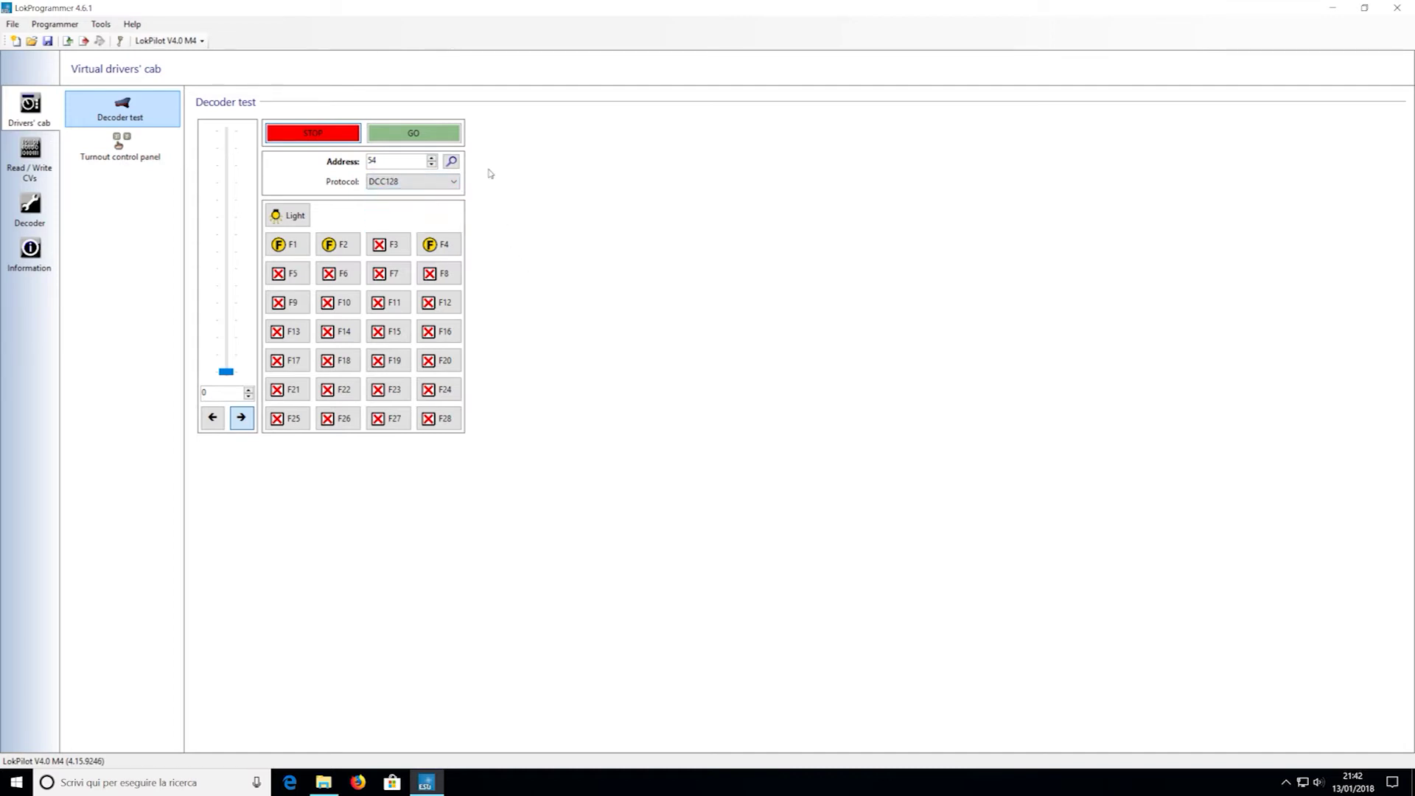
{"action": "left_click", "coordinate": [422, 138]}
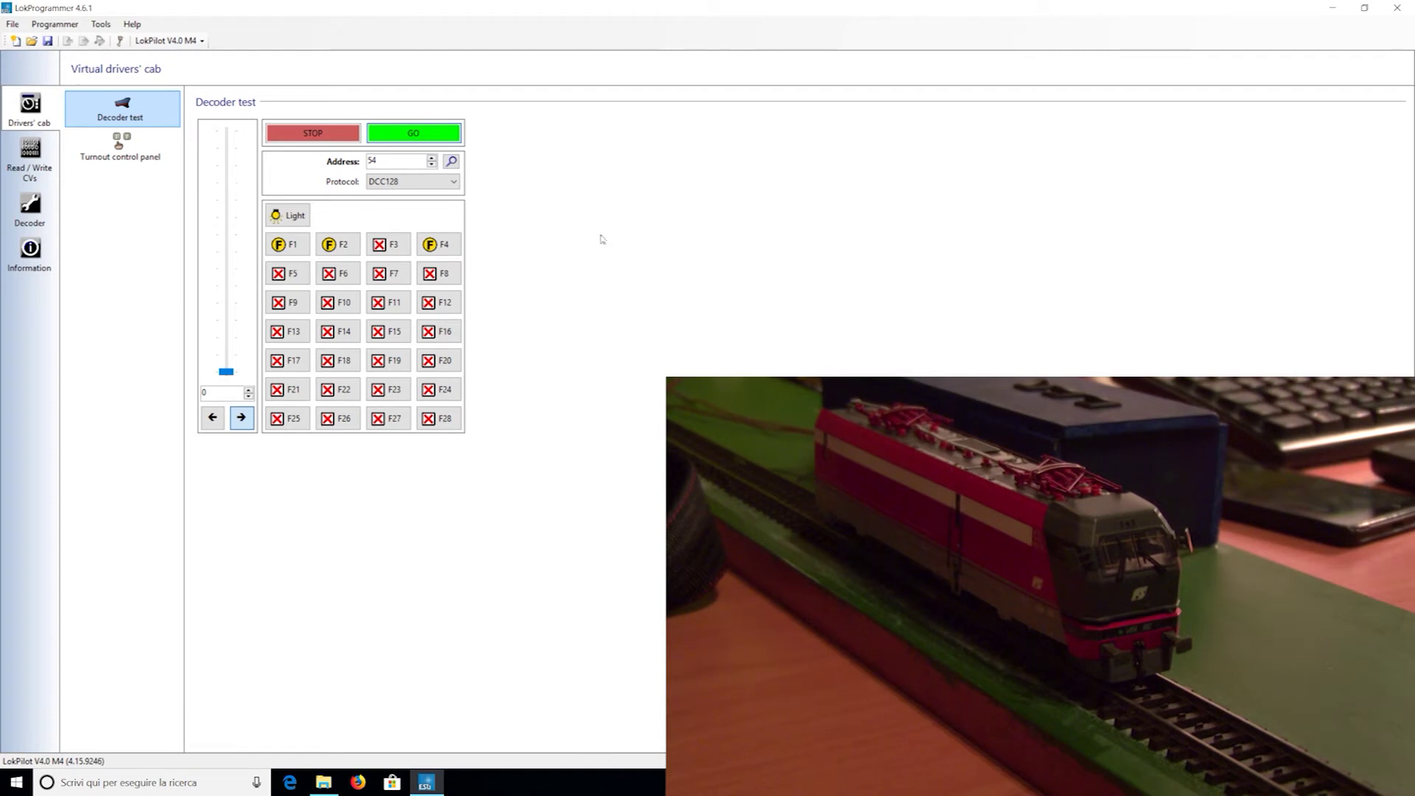
Test the locomotive by switching on Light, reversing the driving direction, and toggling F1 on and off.
{"action": "left_click", "coordinate": [297, 218]}
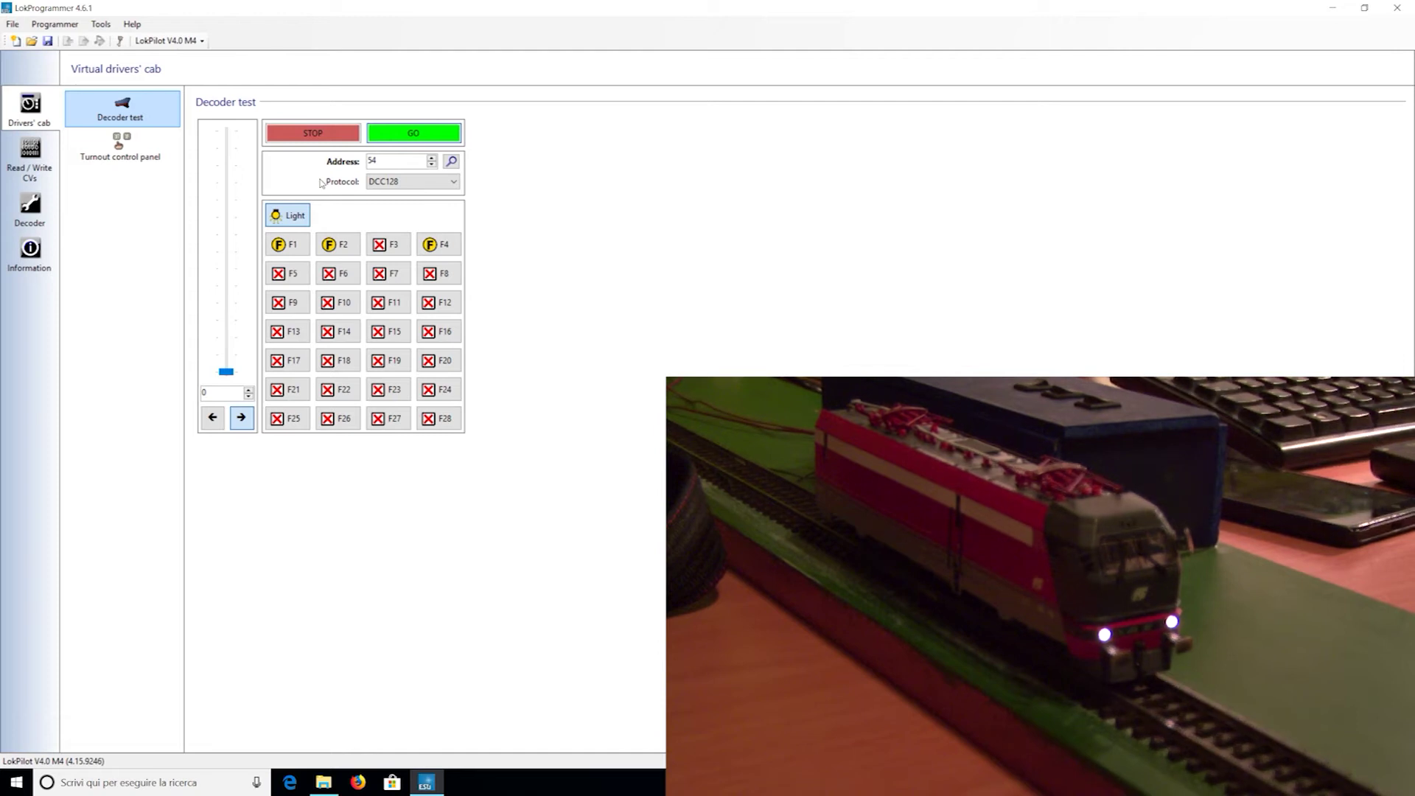
{"action": "left_click", "coordinate": [216, 418]}
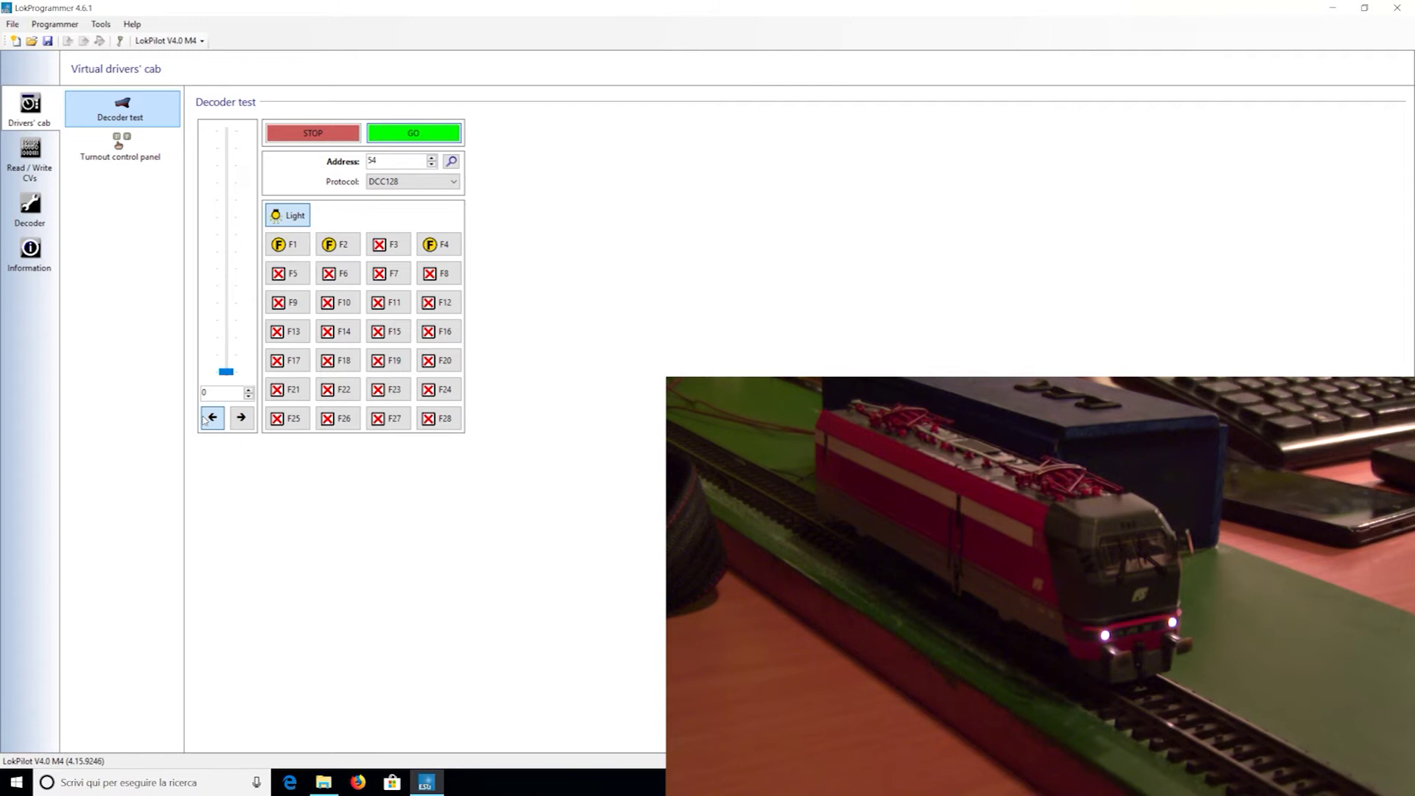
{"action": "left_click", "coordinate": [280, 242]}
{"action": "left_click", "coordinate": [295, 240]}
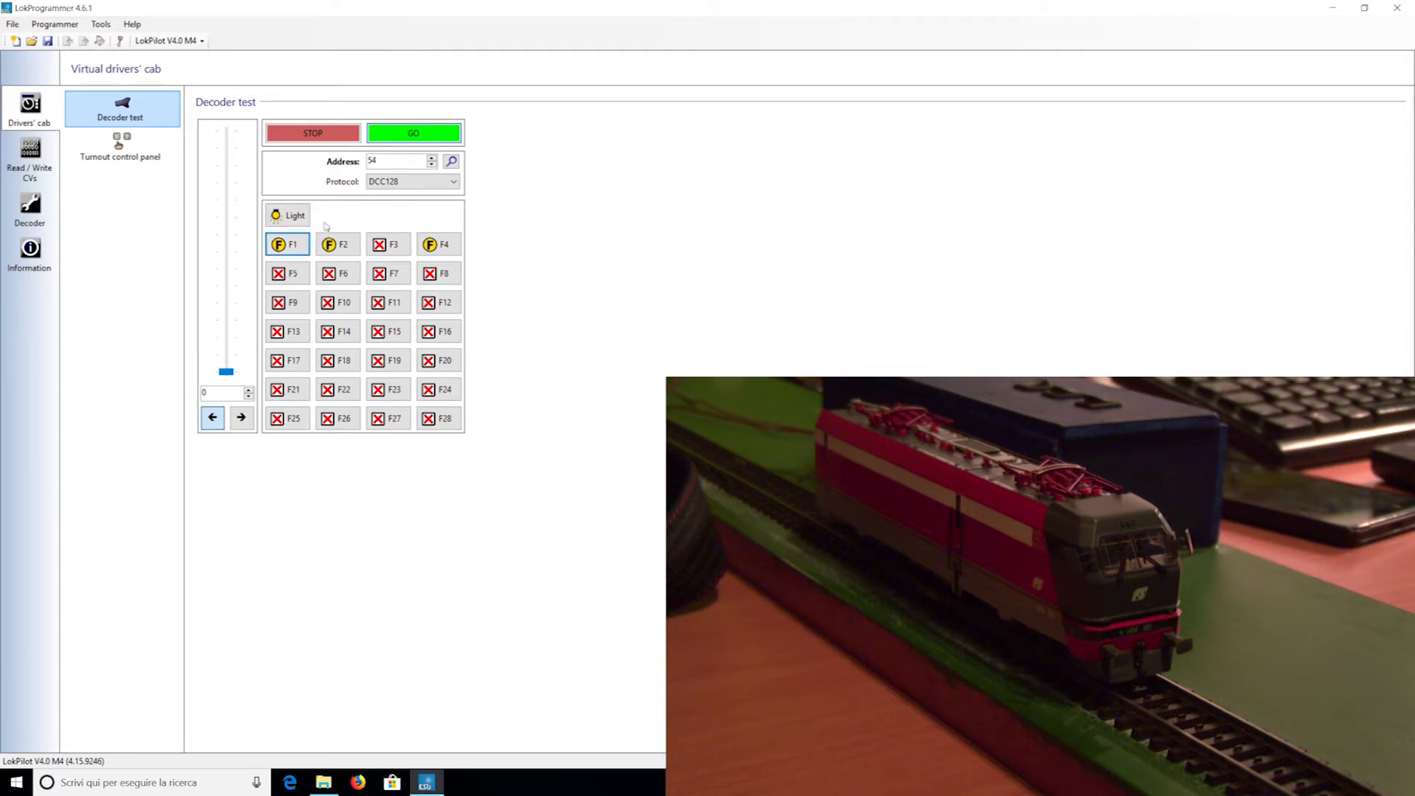
Test F2 on the locomotive in both driving directions, and try F3 and F4.
{"action": "left_click", "coordinate": [339, 246]}
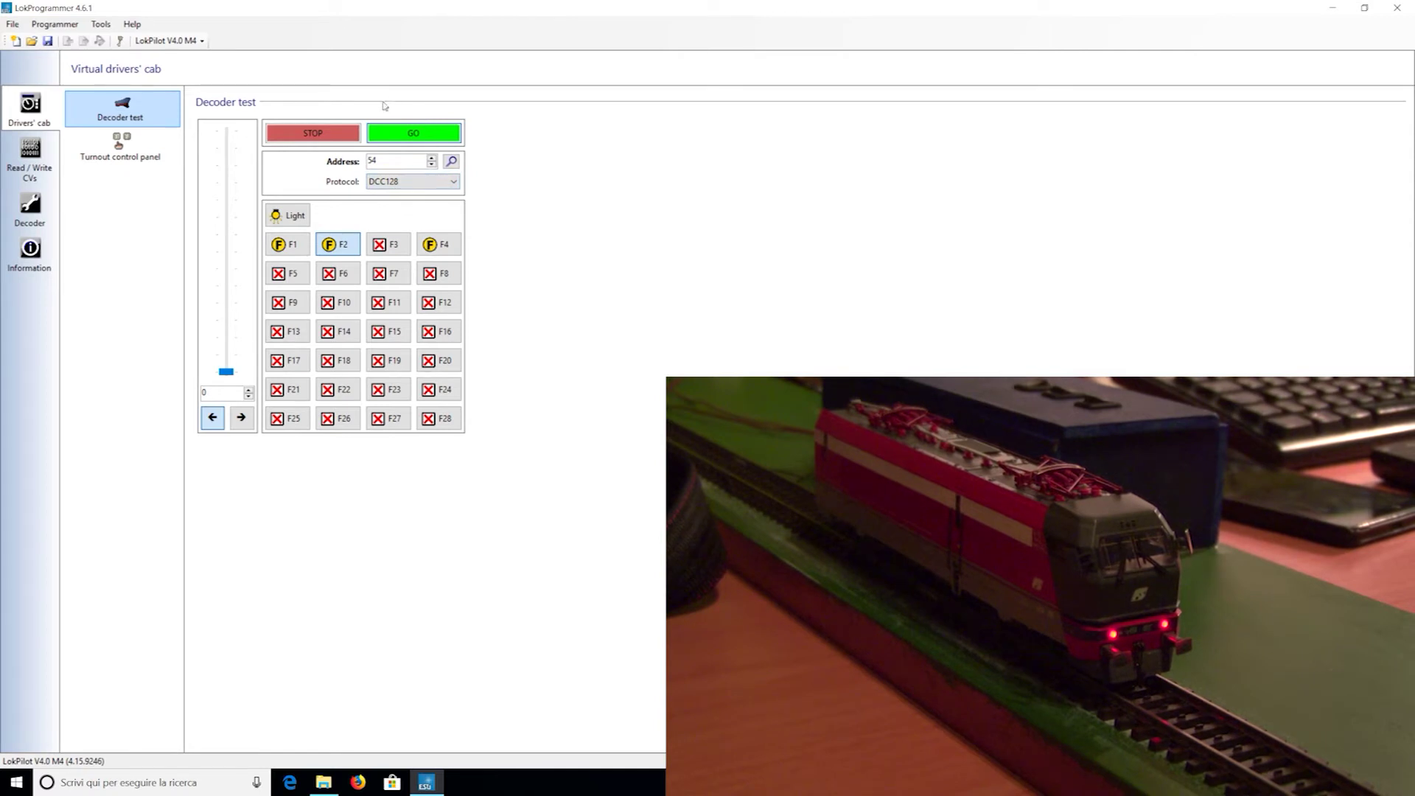
{"action": "left_click", "coordinate": [337, 250]}
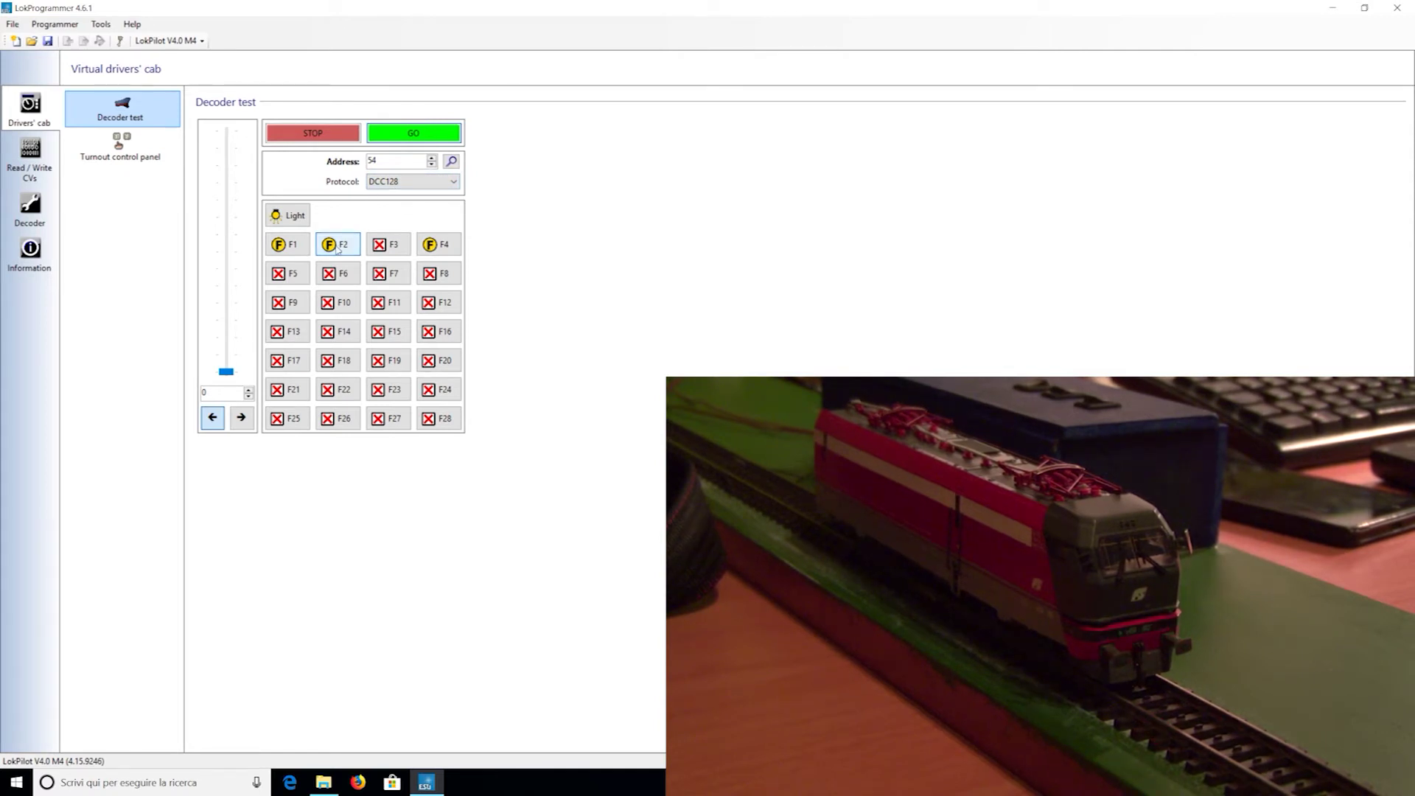
{"action": "left_click", "coordinate": [337, 250]}
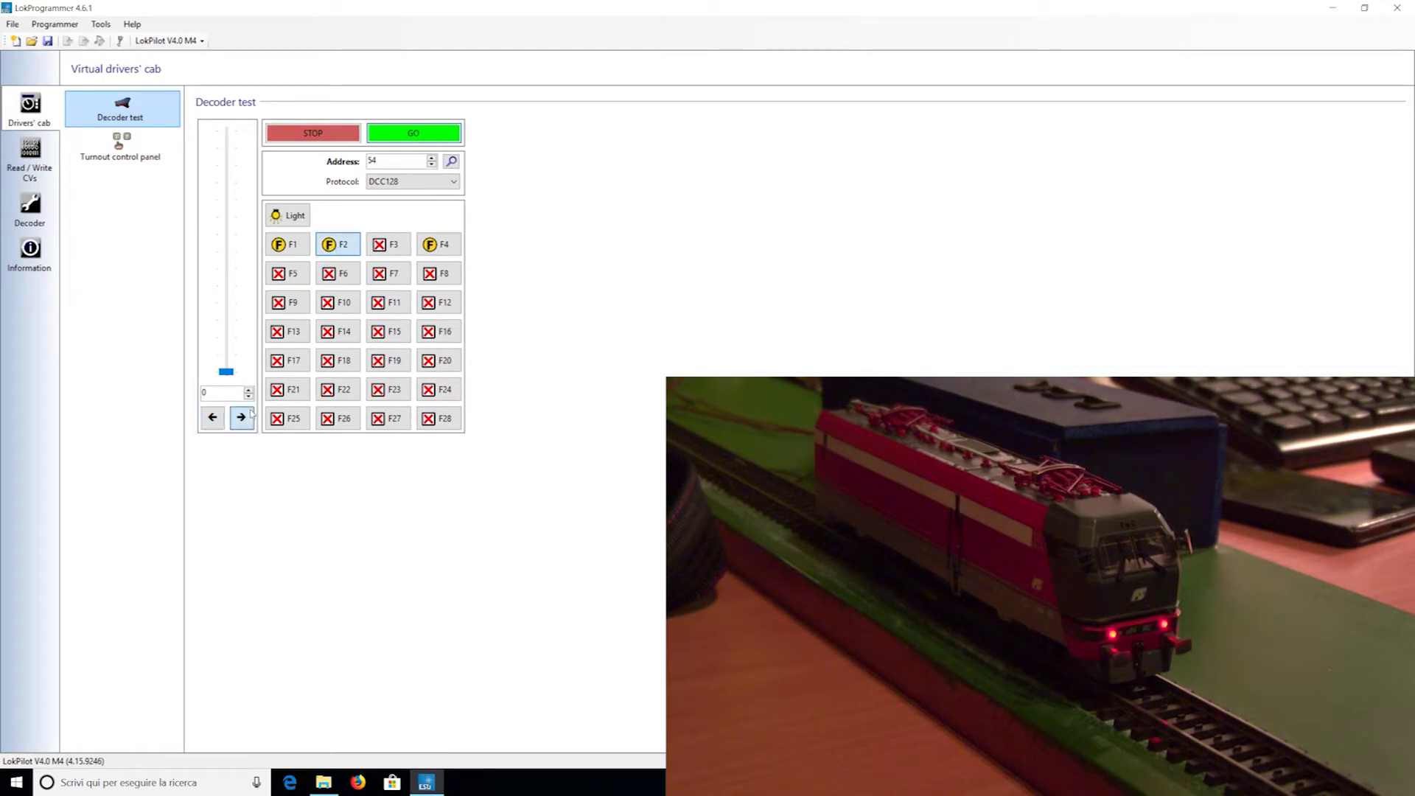
{"action": "left_click", "coordinate": [337, 247]}
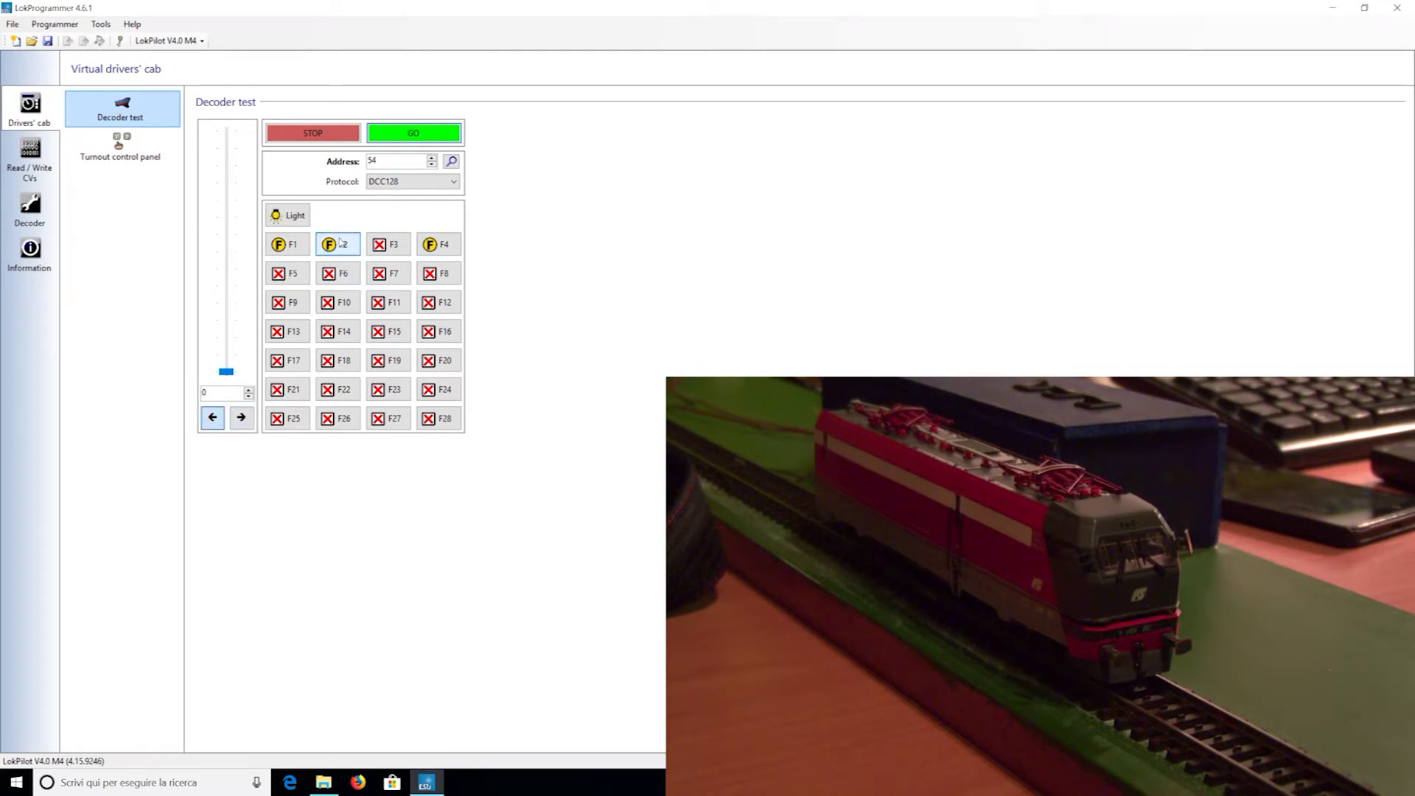
{"action": "left_click", "coordinate": [396, 250]}
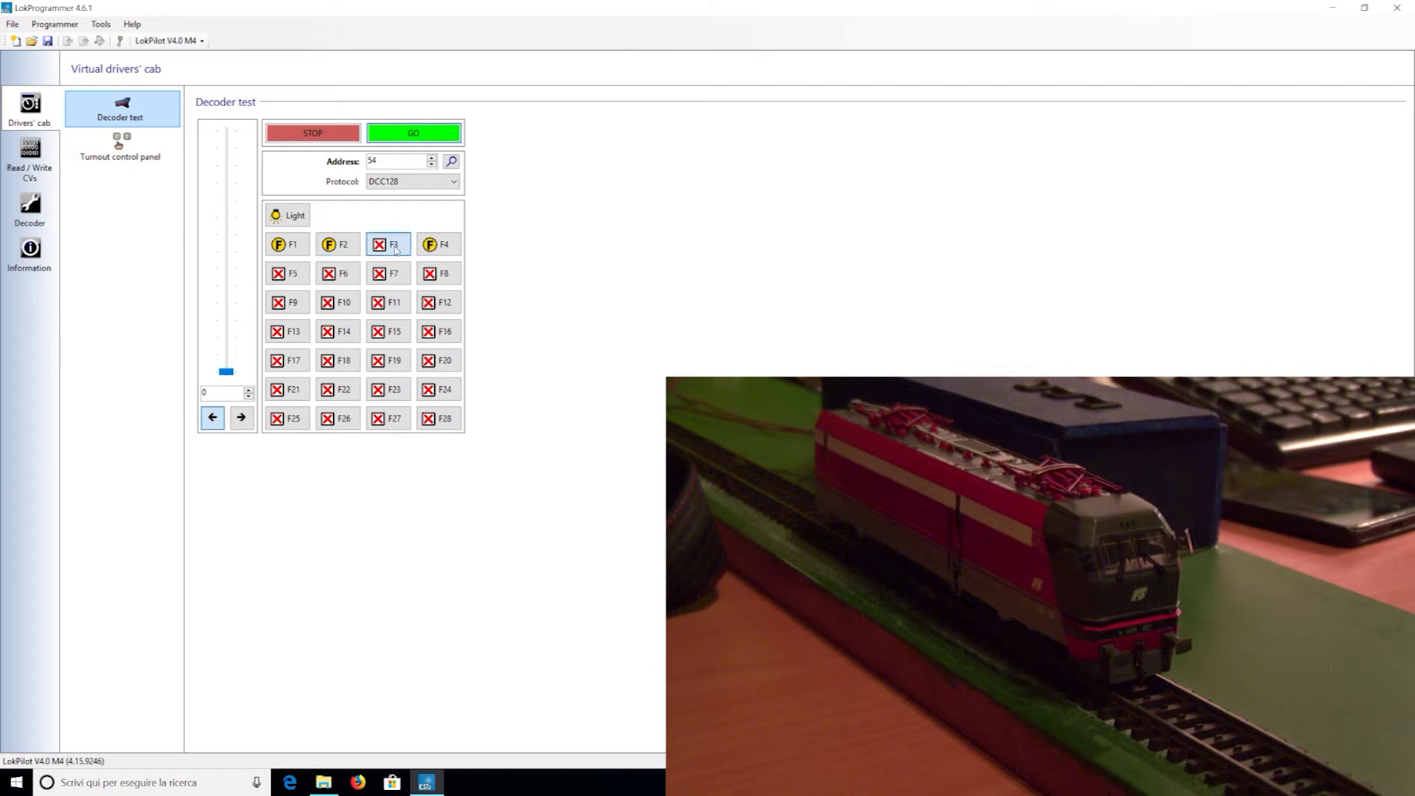
{"action": "left_click", "coordinate": [442, 248]}
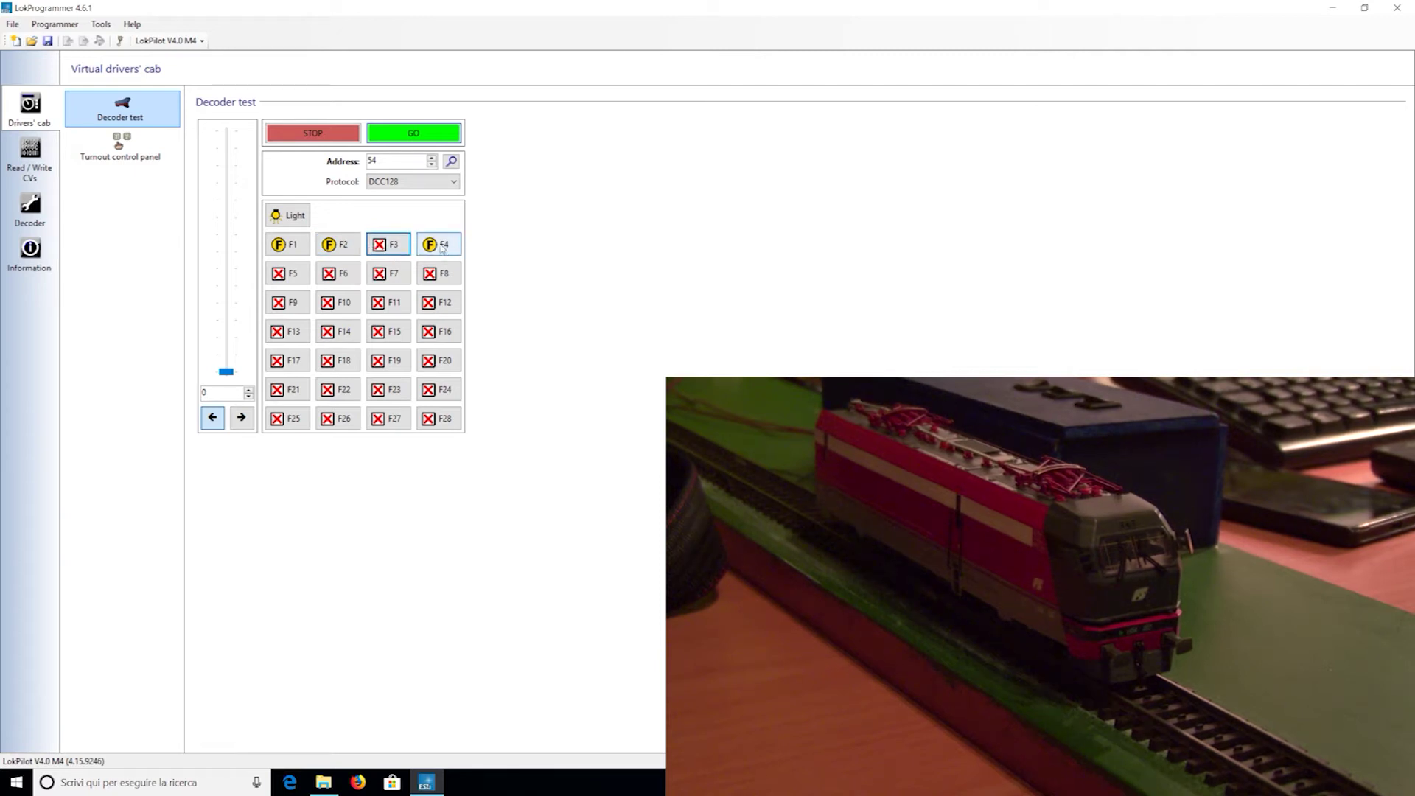
Reverse the driving direction and test Light, F1, F2, F3 and F4 on the locomotive one by one.
{"action": "key", "text": "Right"}
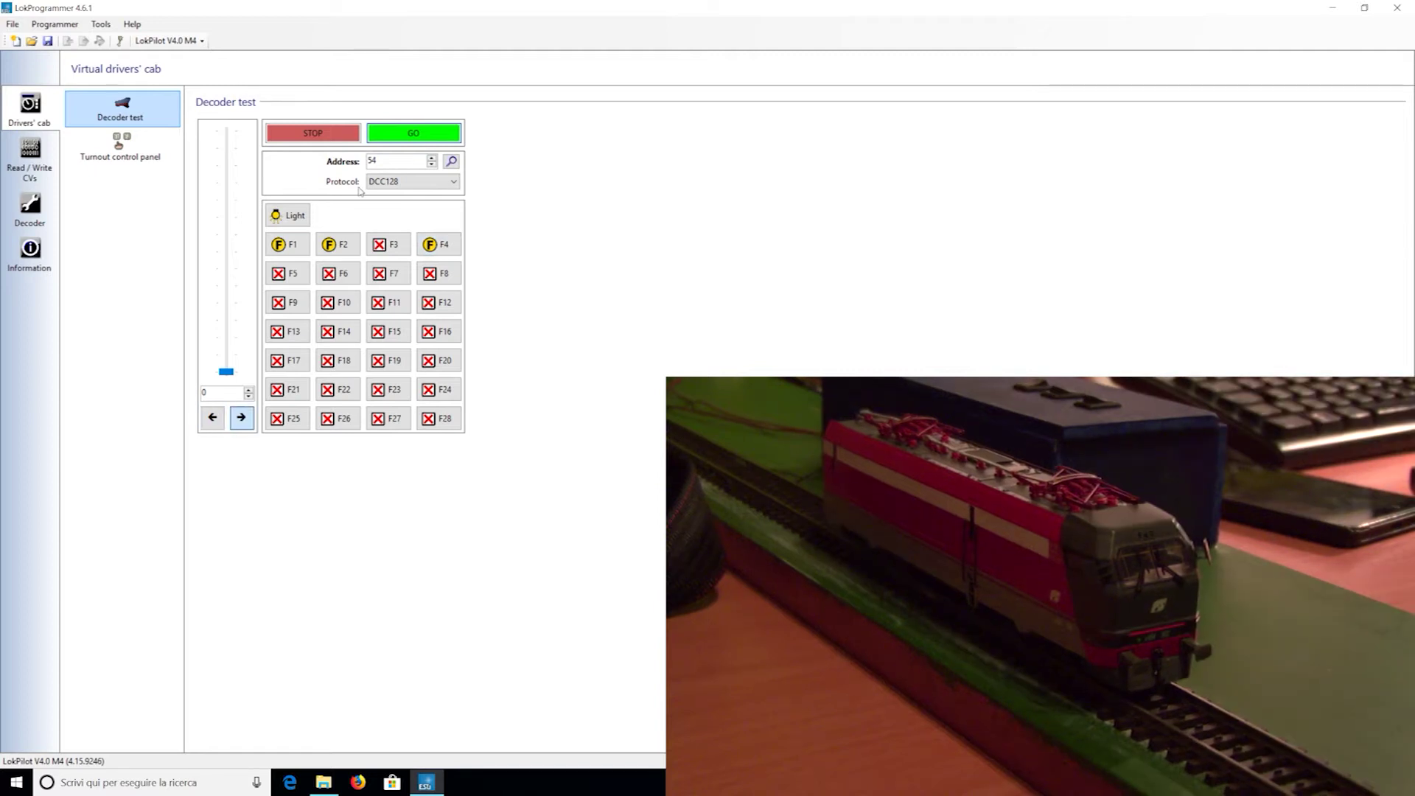
{"action": "left_click", "coordinate": [294, 219]}
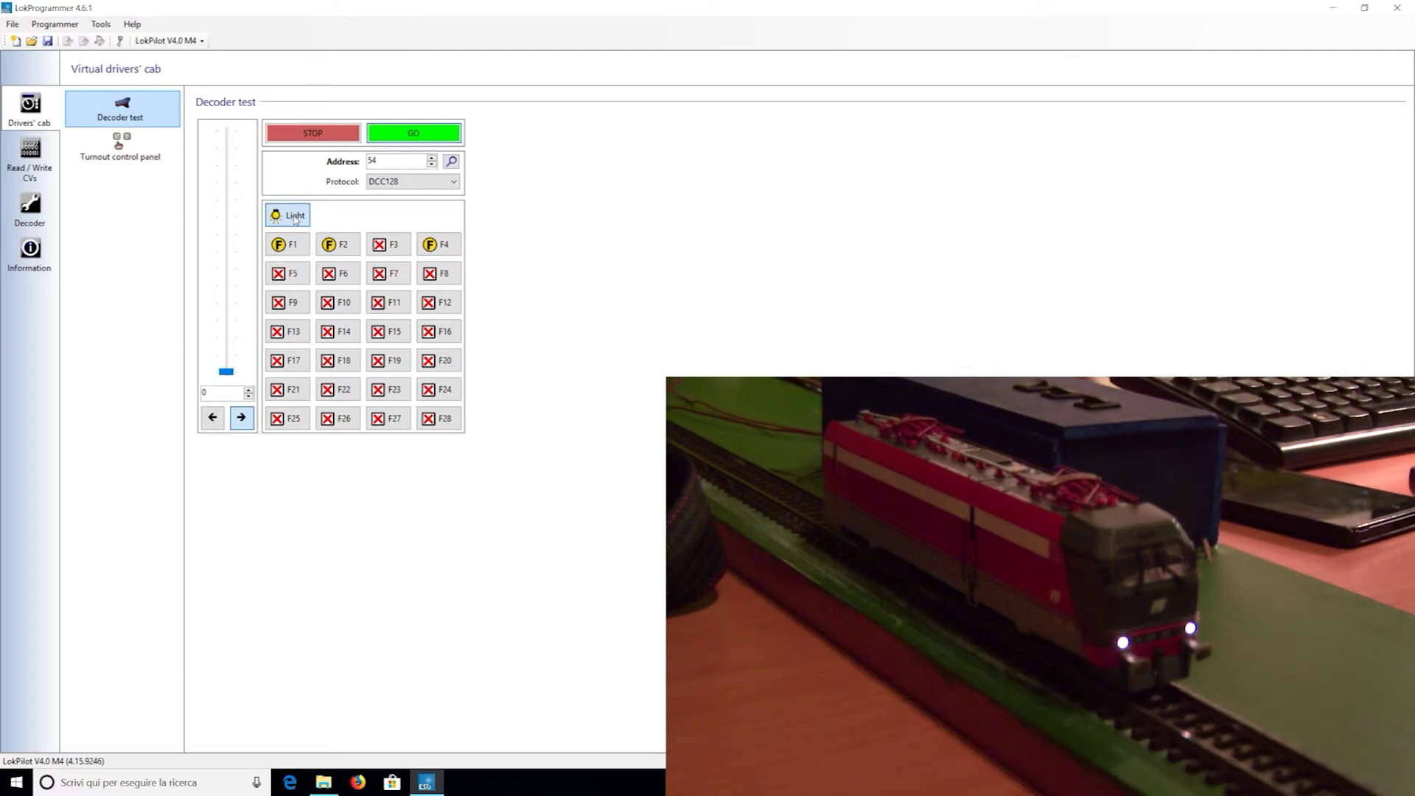
{"action": "left_click", "coordinate": [294, 219]}
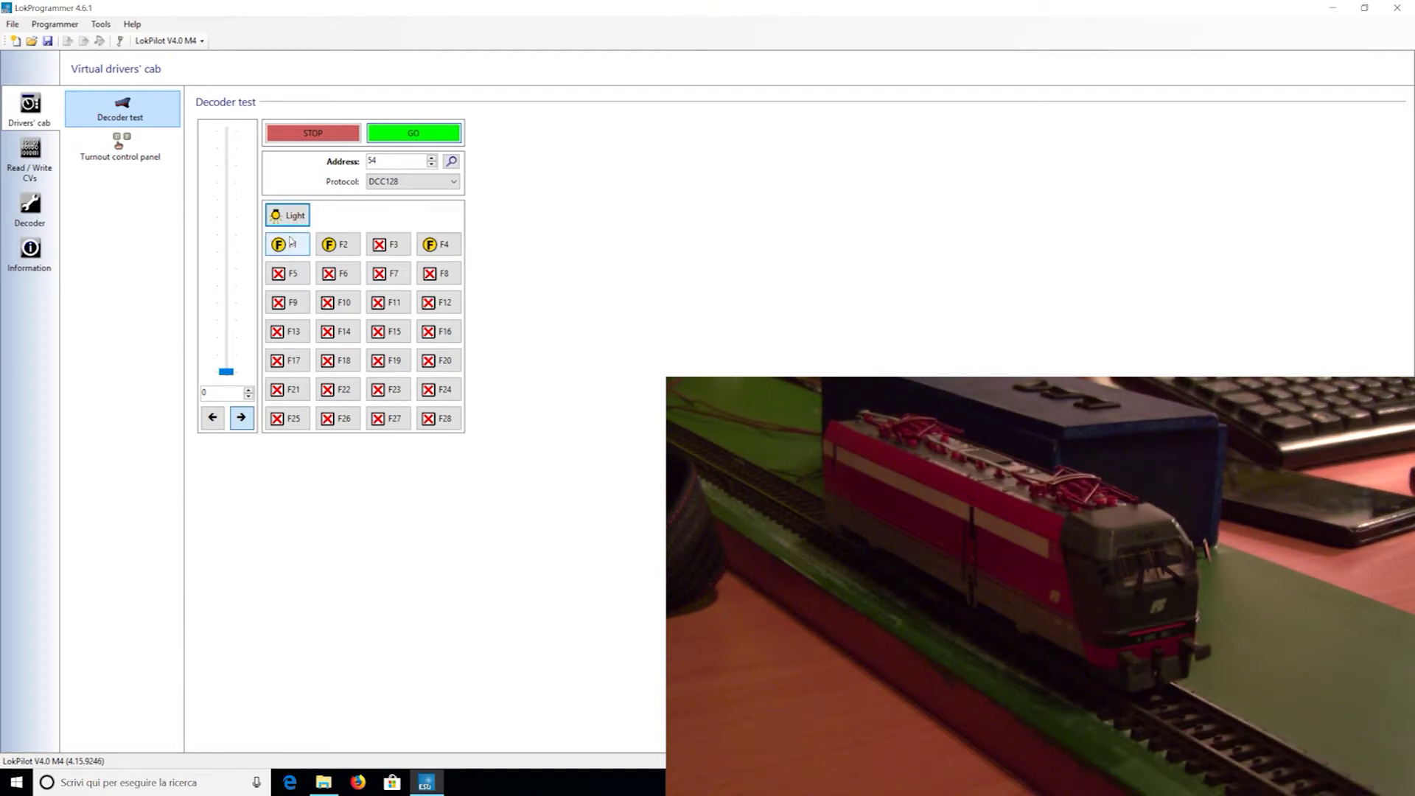
{"action": "left_click", "coordinate": [291, 242]}
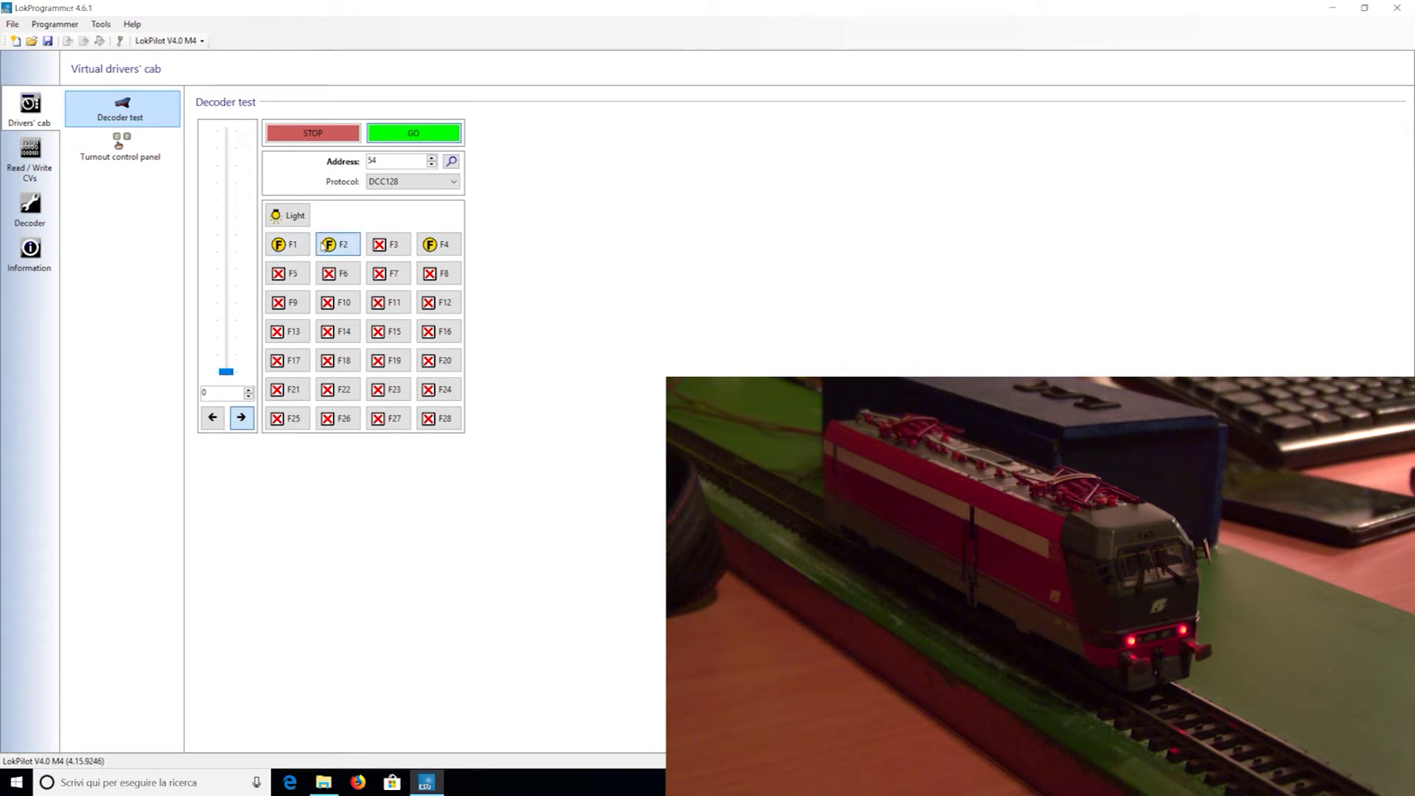
{"action": "left_click", "coordinate": [324, 246]}
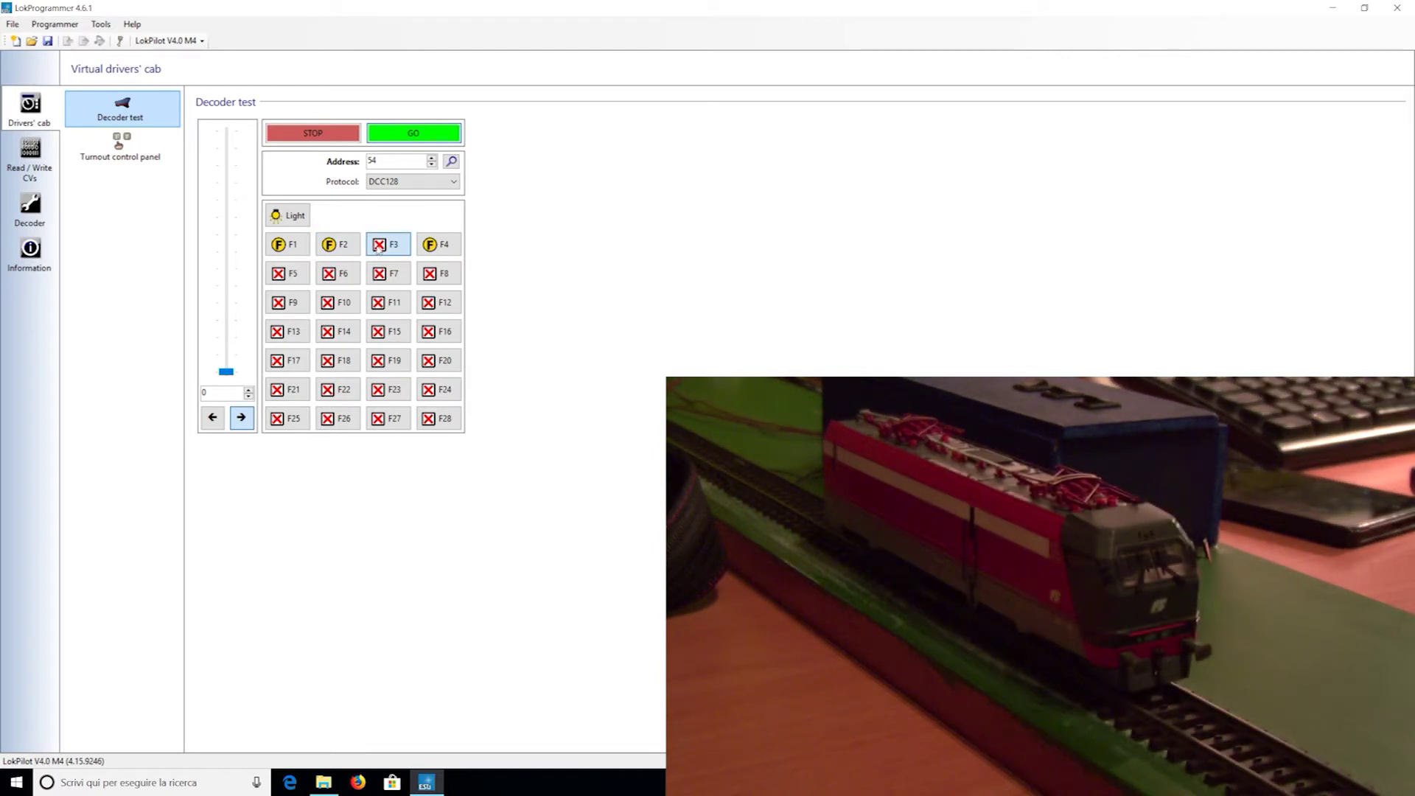
{"action": "left_click", "coordinate": [428, 245]}
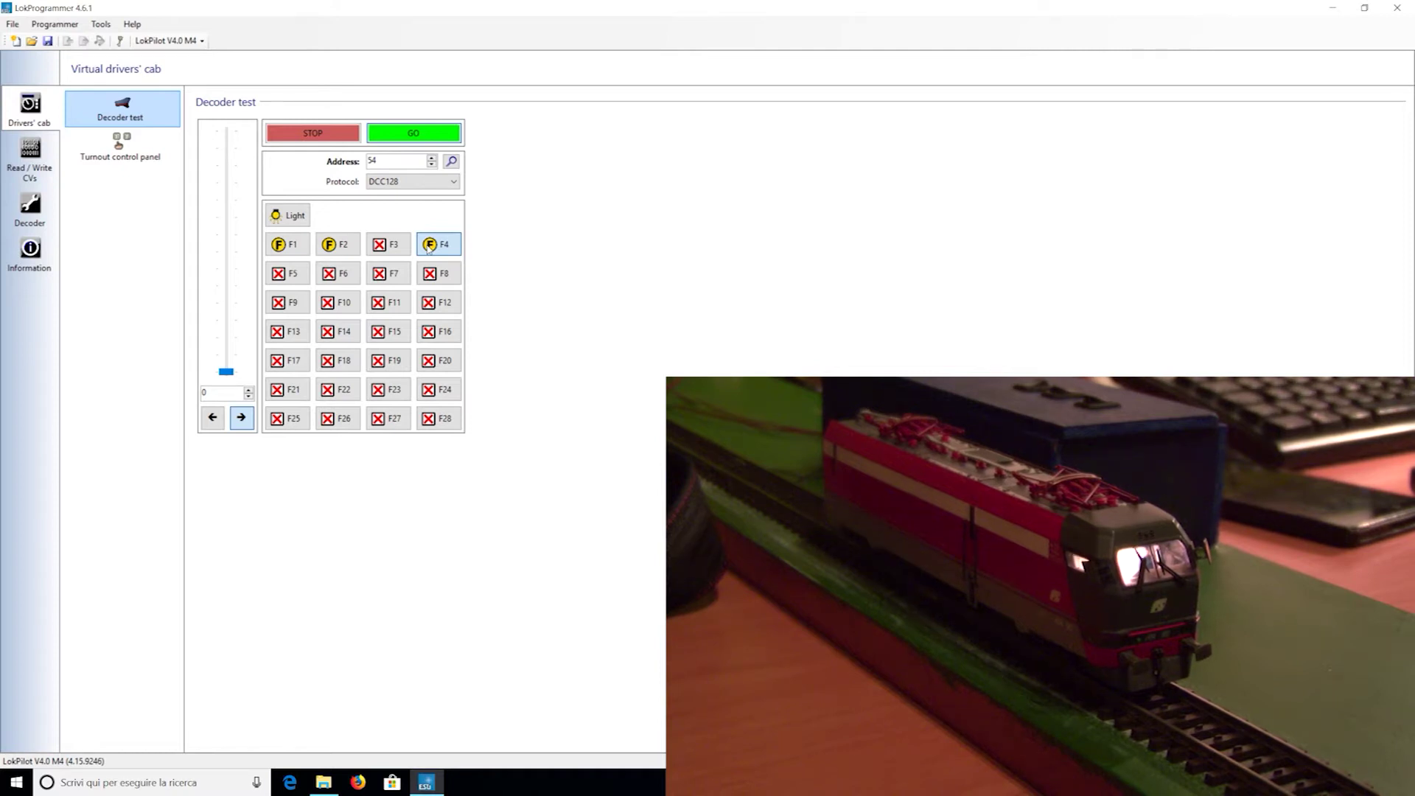
Test Light and F1 together on the other end of the locomotive and stop the track signal.
{"action": "left_click", "coordinate": [274, 221]}
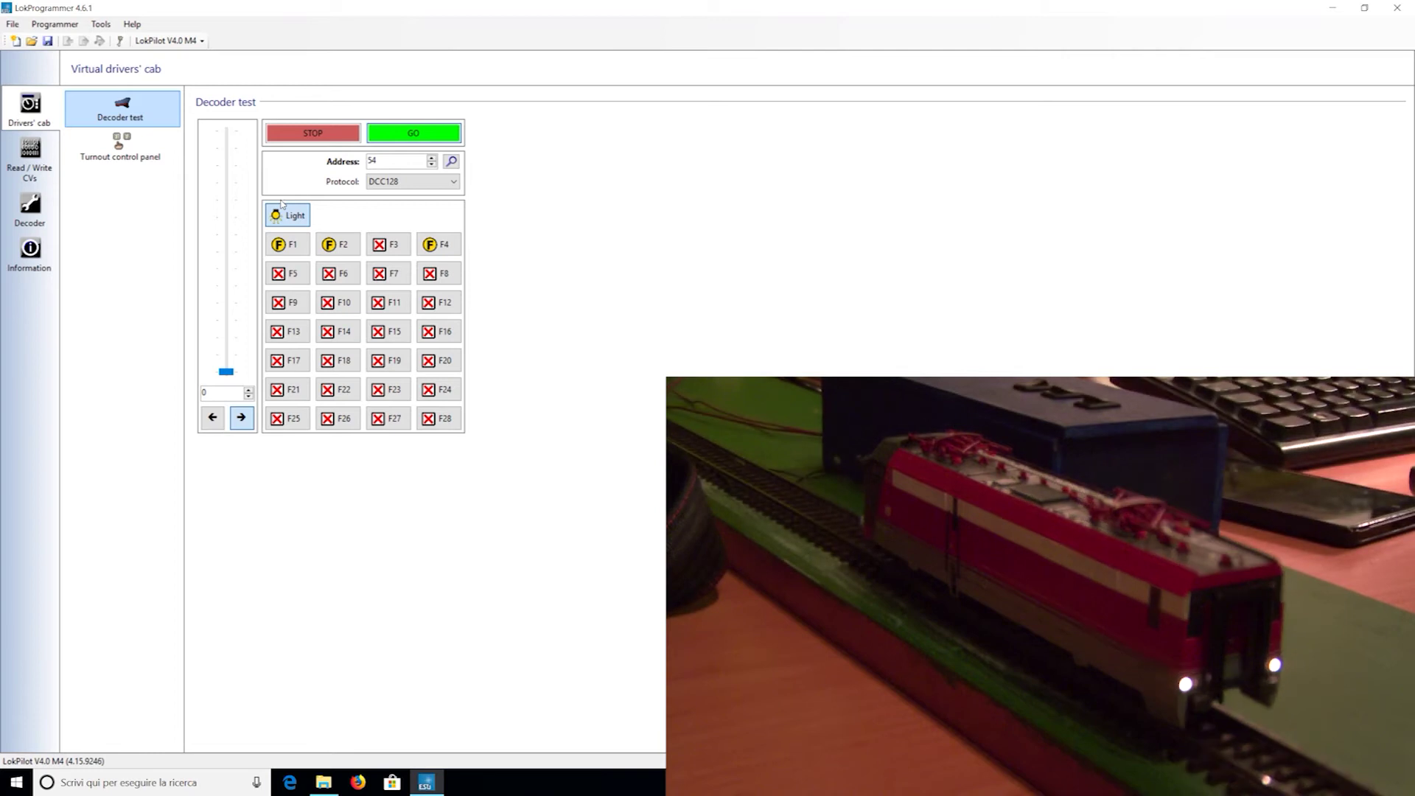
{"action": "left_click", "coordinate": [295, 253]}
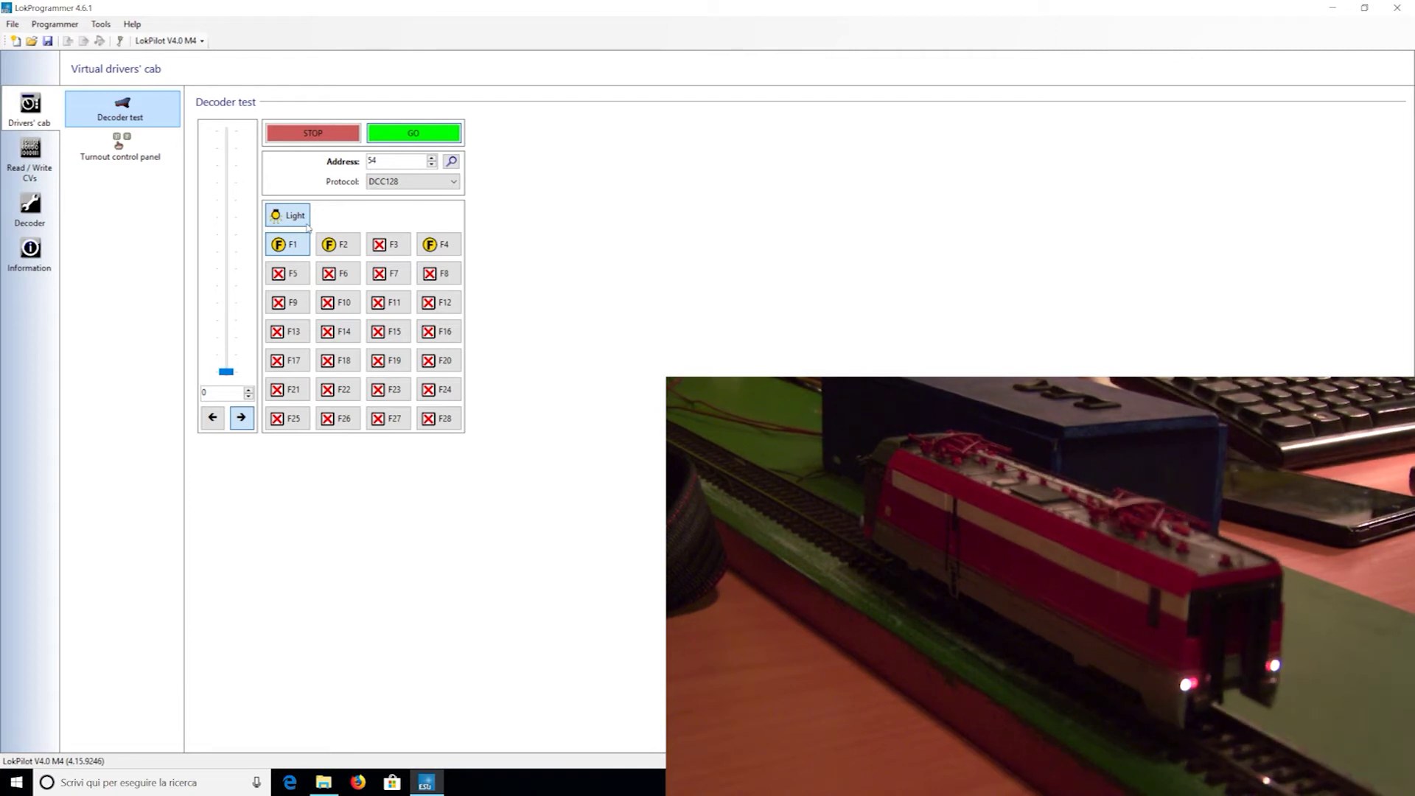
{"action": "left_click", "coordinate": [312, 130]}
In the decoder's function outputs, enable LED mode for Front light [1] and name it "Front Light".
{"action": "left_click", "coordinate": [37, 156]}
{"action": "left_click", "coordinate": [30, 208]}
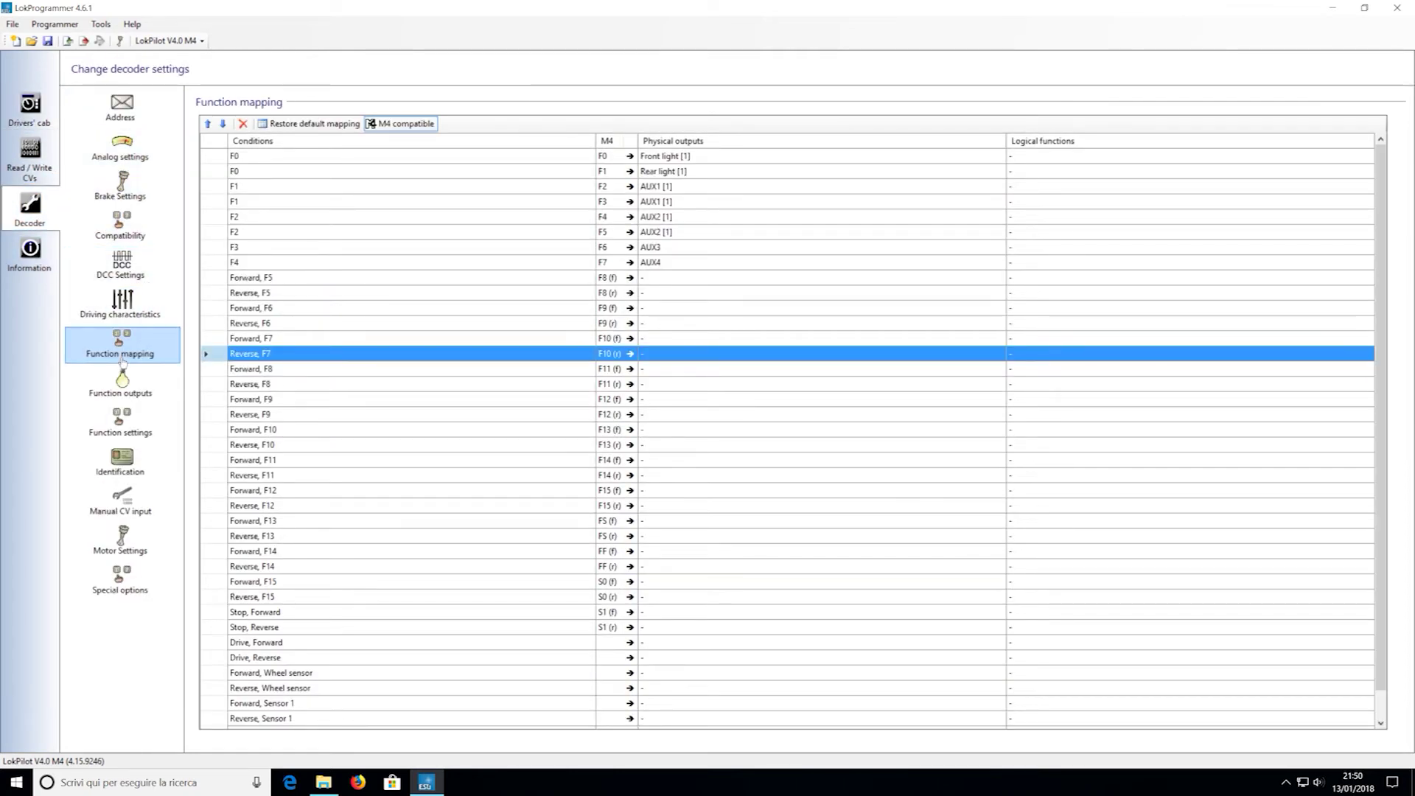
{"action": "left_click", "coordinate": [133, 385]}
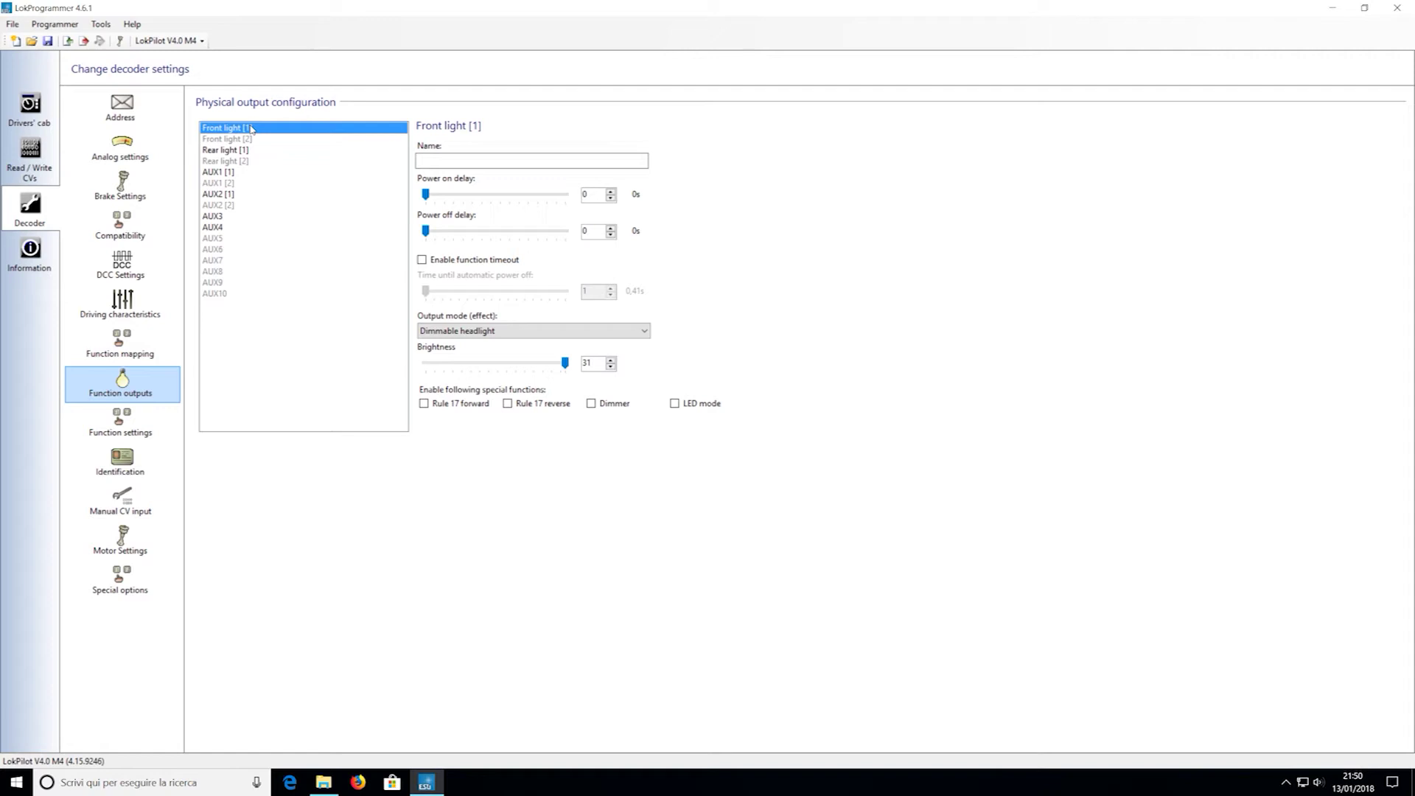
{"action": "left_click", "coordinate": [603, 332]}
{"action": "left_click", "coordinate": [716, 395]}
{"action": "left_click", "coordinate": [482, 162]}
{"action": "type", "text": "Front Light"}
Name output AUX3 "Terzo Faro" and rename Front light [1] to "Luci Anteriori".
{"action": "left_click", "coordinate": [235, 217]}
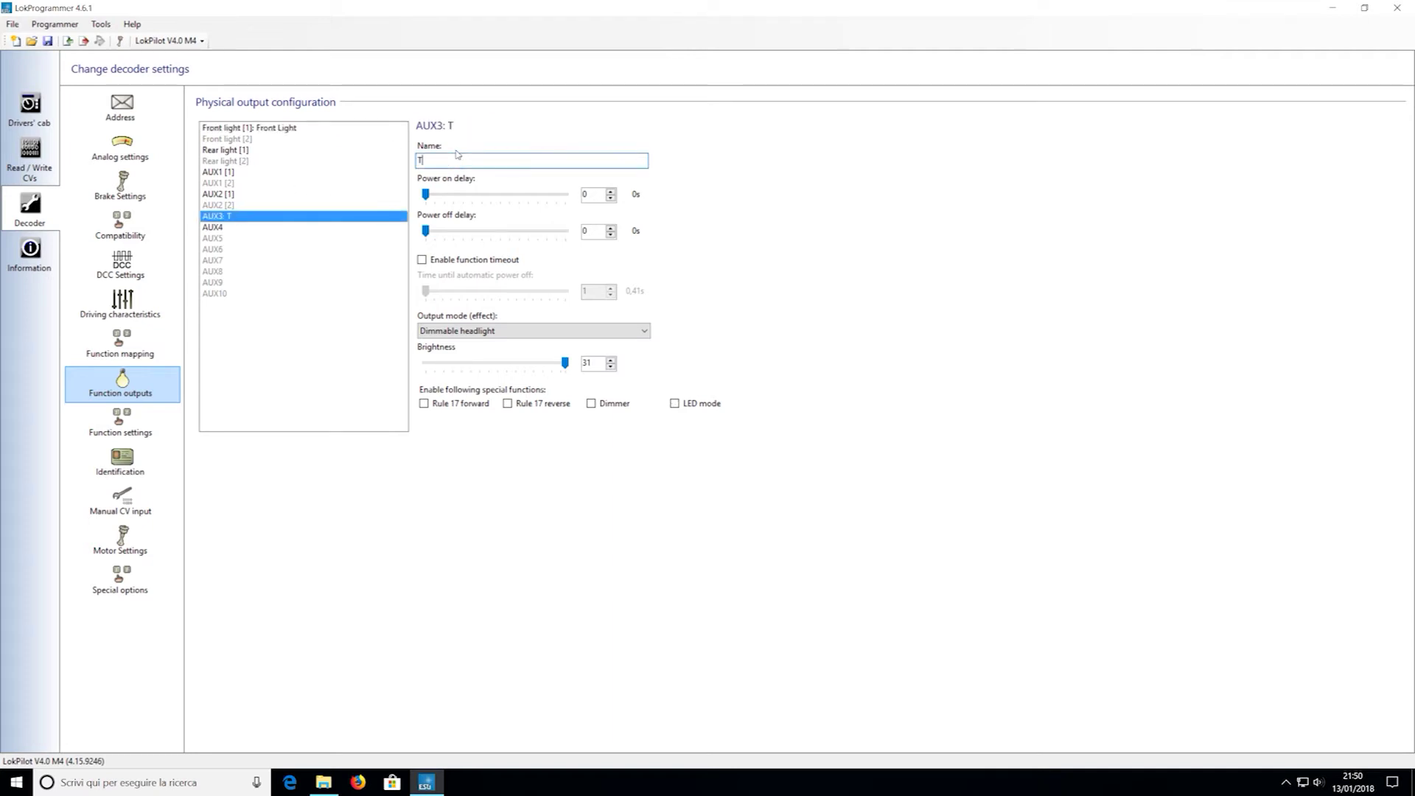
{"action": "type", "text": "Terzo Faro"}
{"action": "left_click", "coordinate": [334, 128]}
{"action": "key", "text": "Tab"}
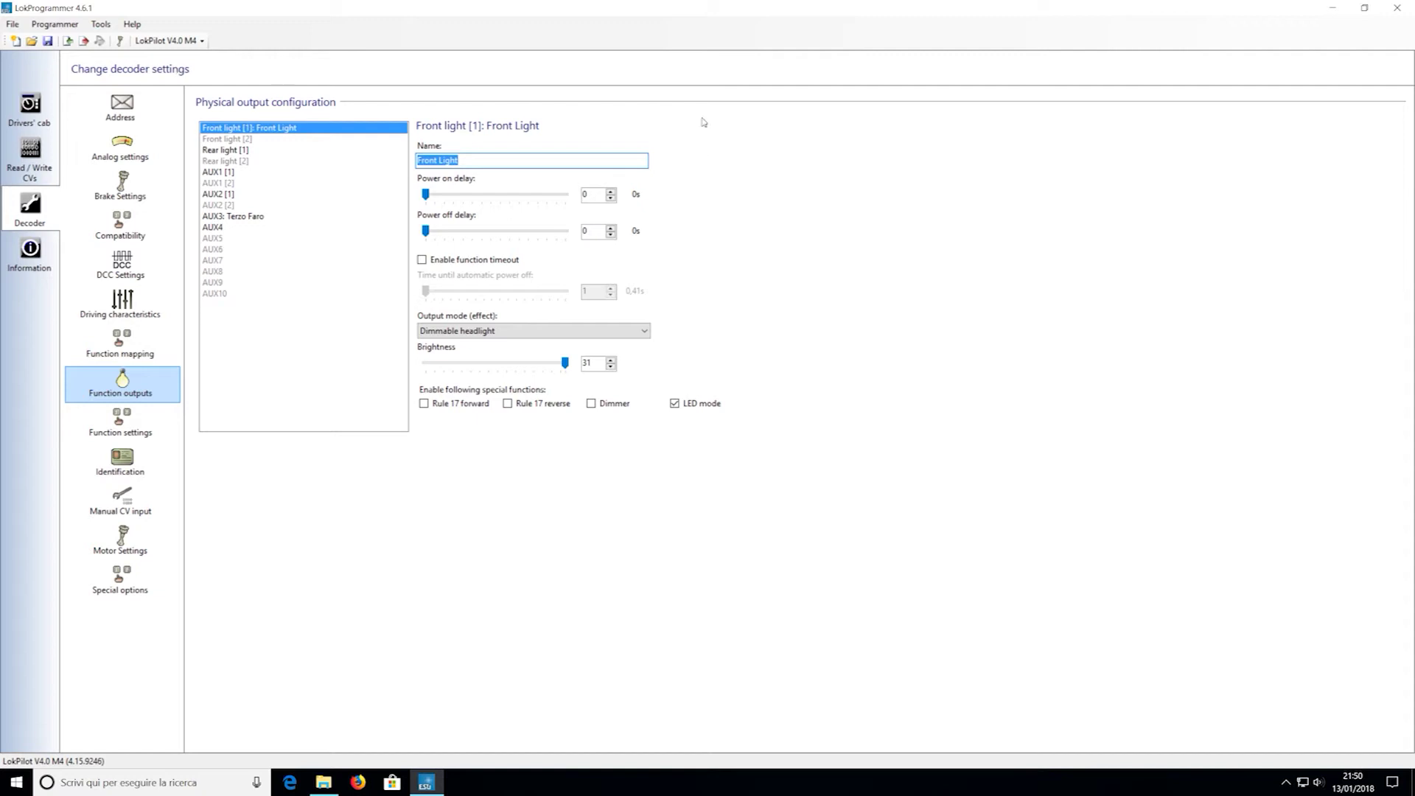
{"action": "type", "text": "Luci Anteriori"}
Name output AUX4 "Luce di Cabina".
{"action": "left_click", "coordinate": [223, 219]}
{"action": "left_click", "coordinate": [213, 227]}
{"action": "left_click", "coordinate": [513, 157]}
{"action": "type", "text": "Luce Di cabina"}
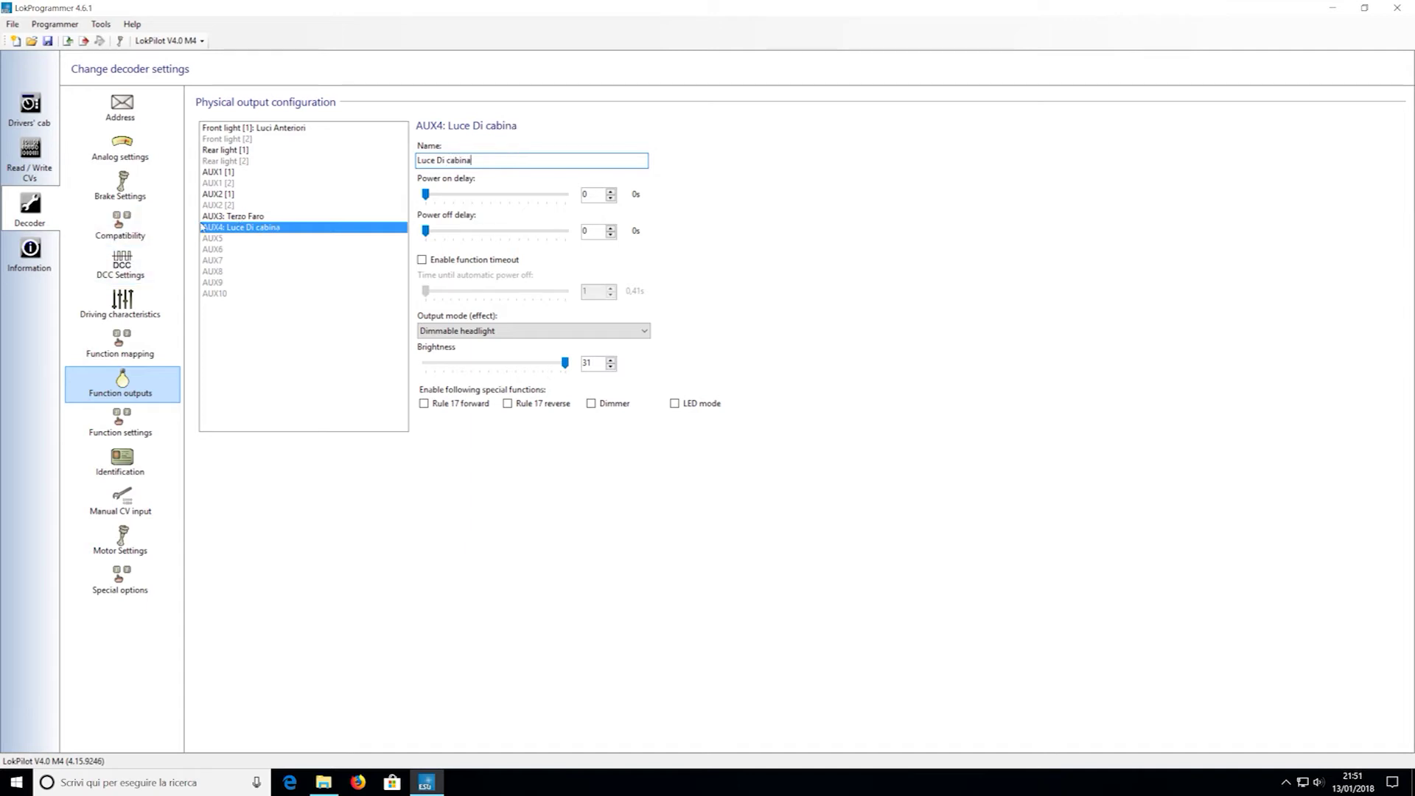
{"action": "key", "text": "BackSpace"}
{"action": "type", "text": "C"}
{"action": "key", "text": "BackSpace"}
{"action": "type", "text": "d"}
{"action": "left_click", "coordinate": [242, 240]}
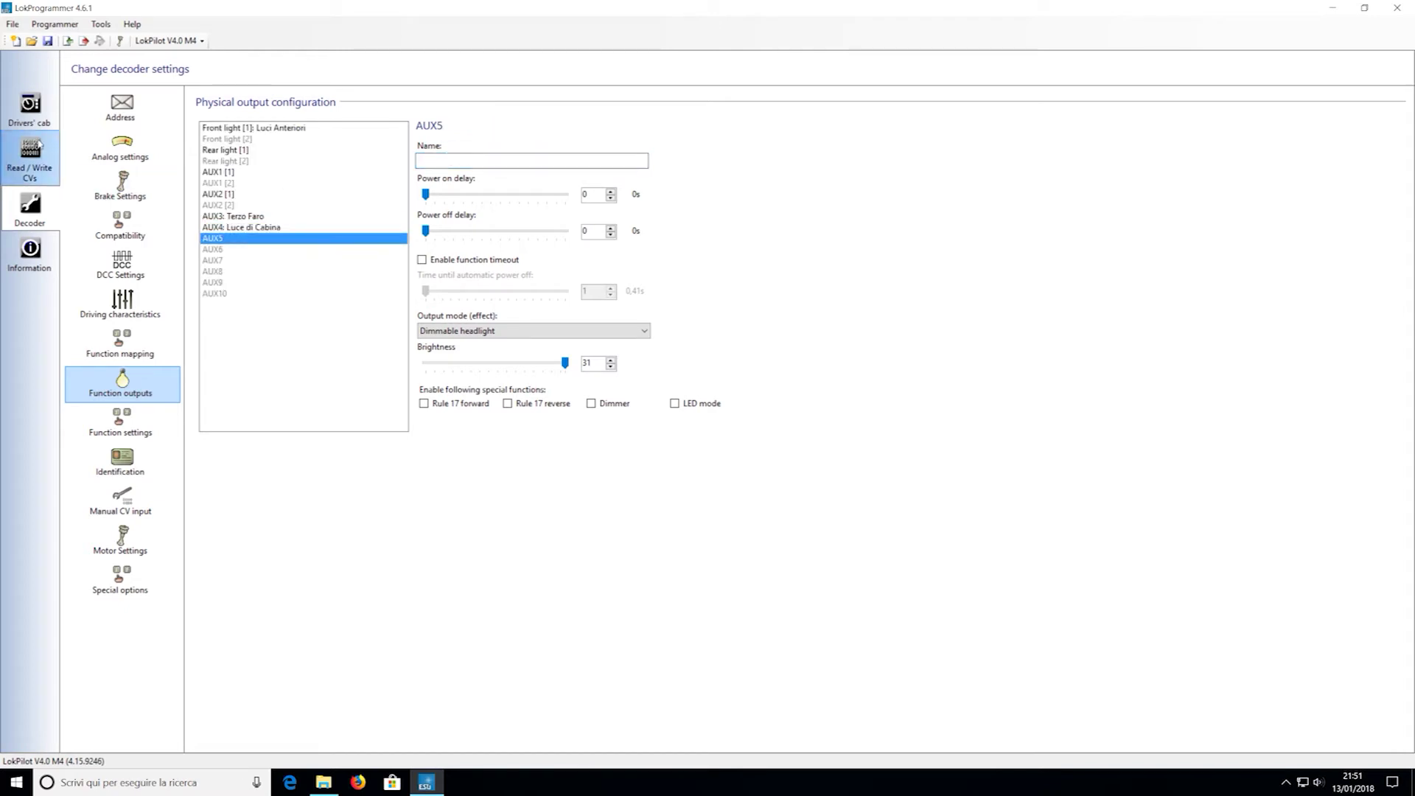
Start the track signal in the virtual drivers' cab and check which lights F1 controls.
{"action": "left_click", "coordinate": [30, 109]}
{"action": "left_click", "coordinate": [459, 134]}
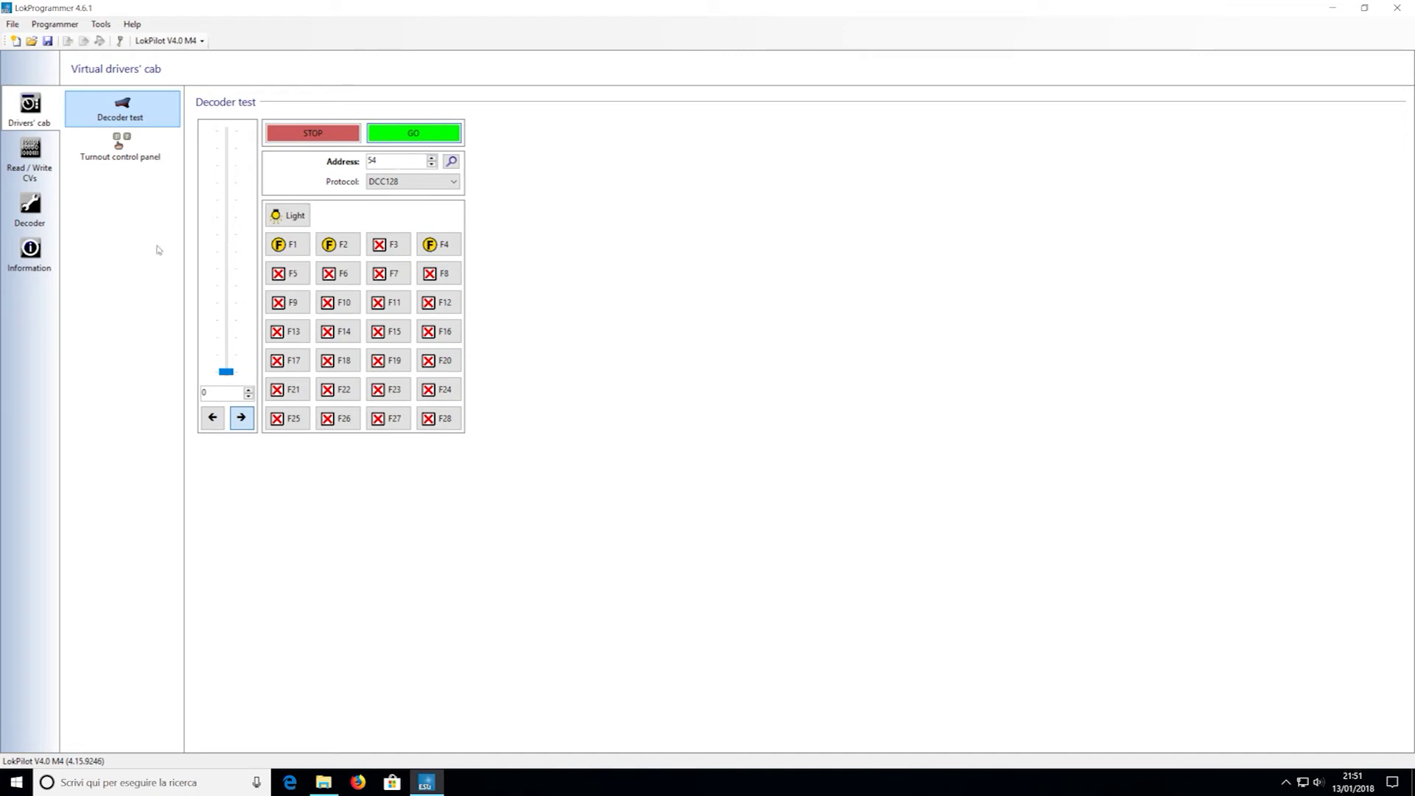
{"action": "left_click", "coordinate": [281, 246]}
{"action": "left_click", "coordinate": [38, 201]}
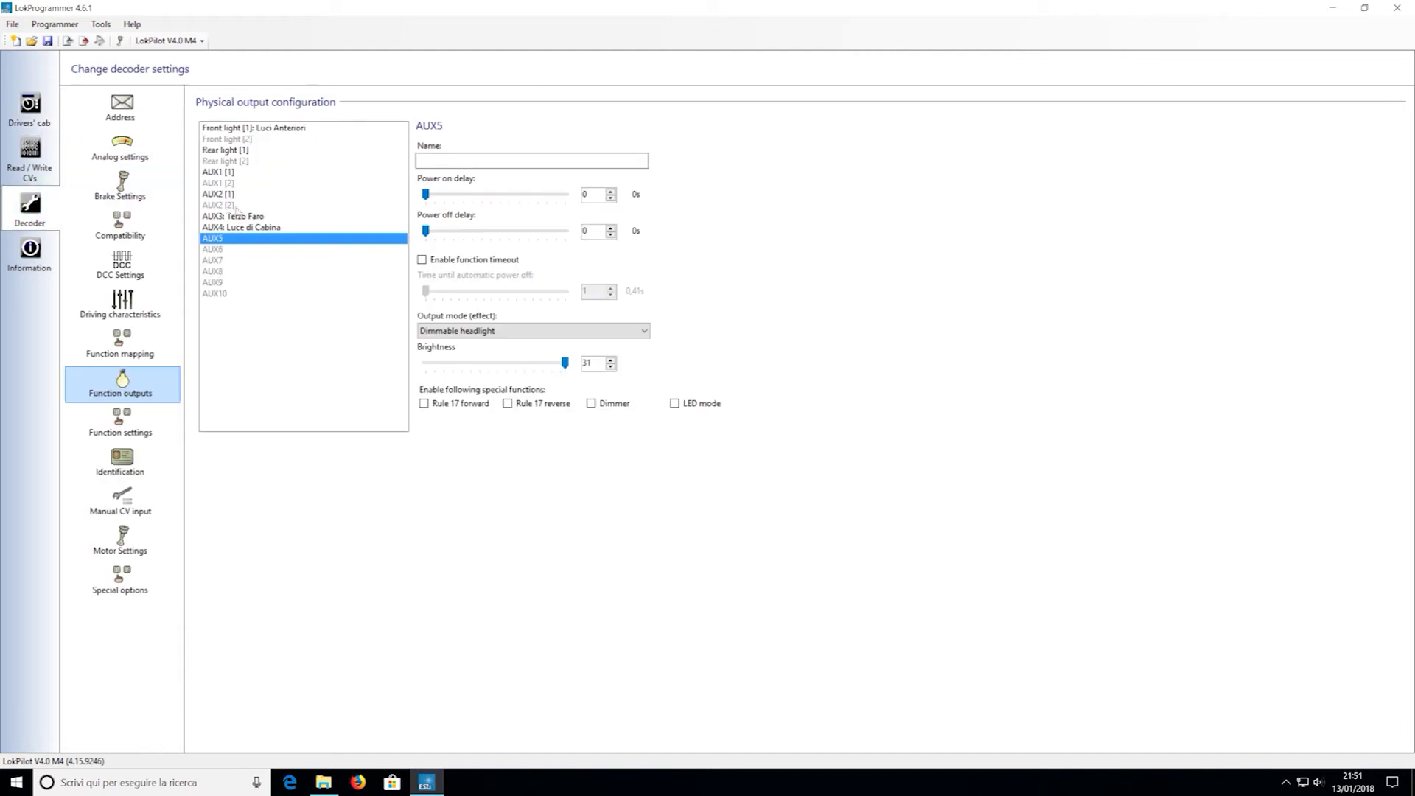
Name output AUX1 [1] "Luci Rosse Posteriori" in the function outputs.
{"action": "left_click", "coordinate": [248, 172]}
{"action": "left_click", "coordinate": [516, 163]}
{"action": "type", "text": "Luci R"}
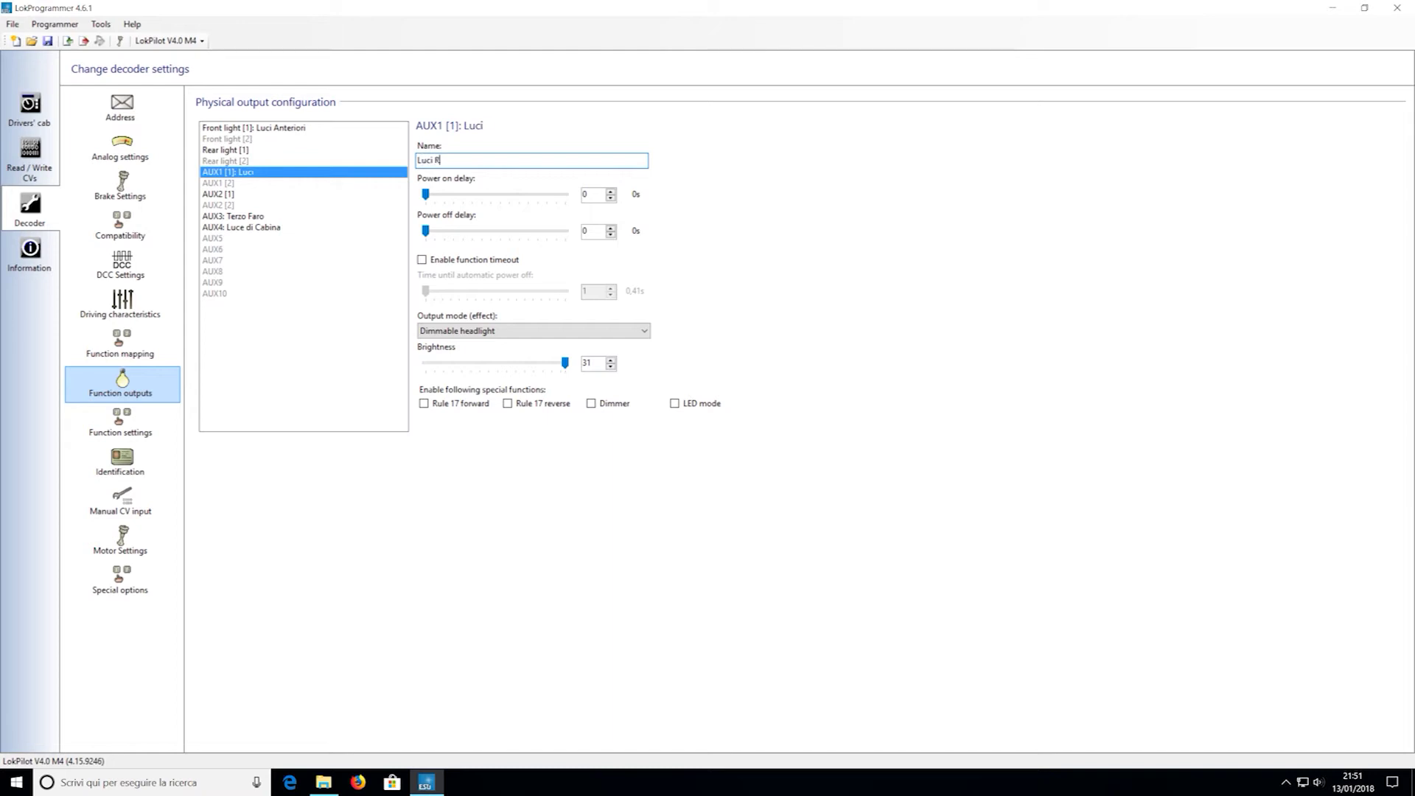
{"action": "type", "text": "osse Posteriori"}
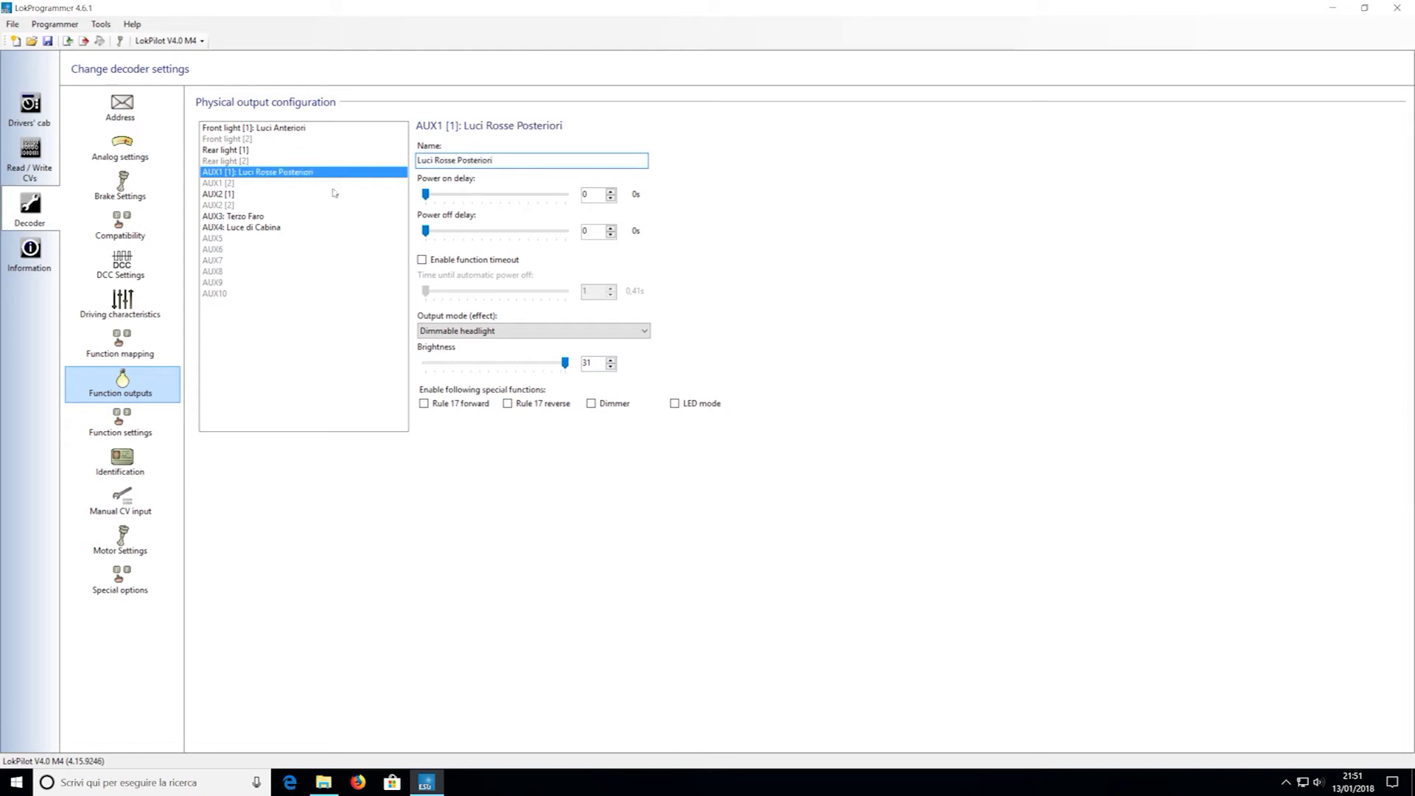
Name output Rear light [1] "Luci Bianche Posteriori".
{"action": "left_click", "coordinate": [260, 152]}
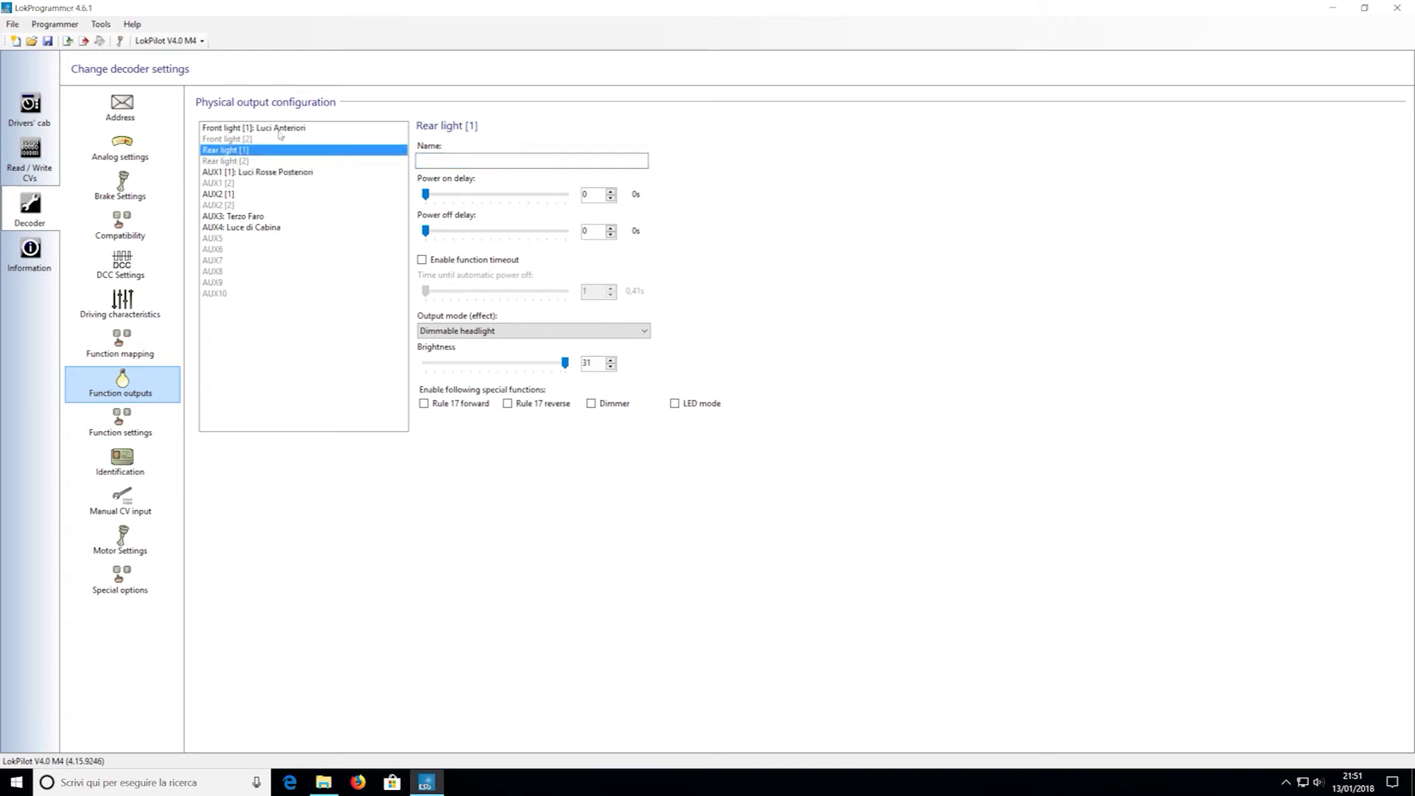
{"action": "left_click", "coordinate": [492, 160]}
{"action": "type", "text": "Luci Posteriori"}
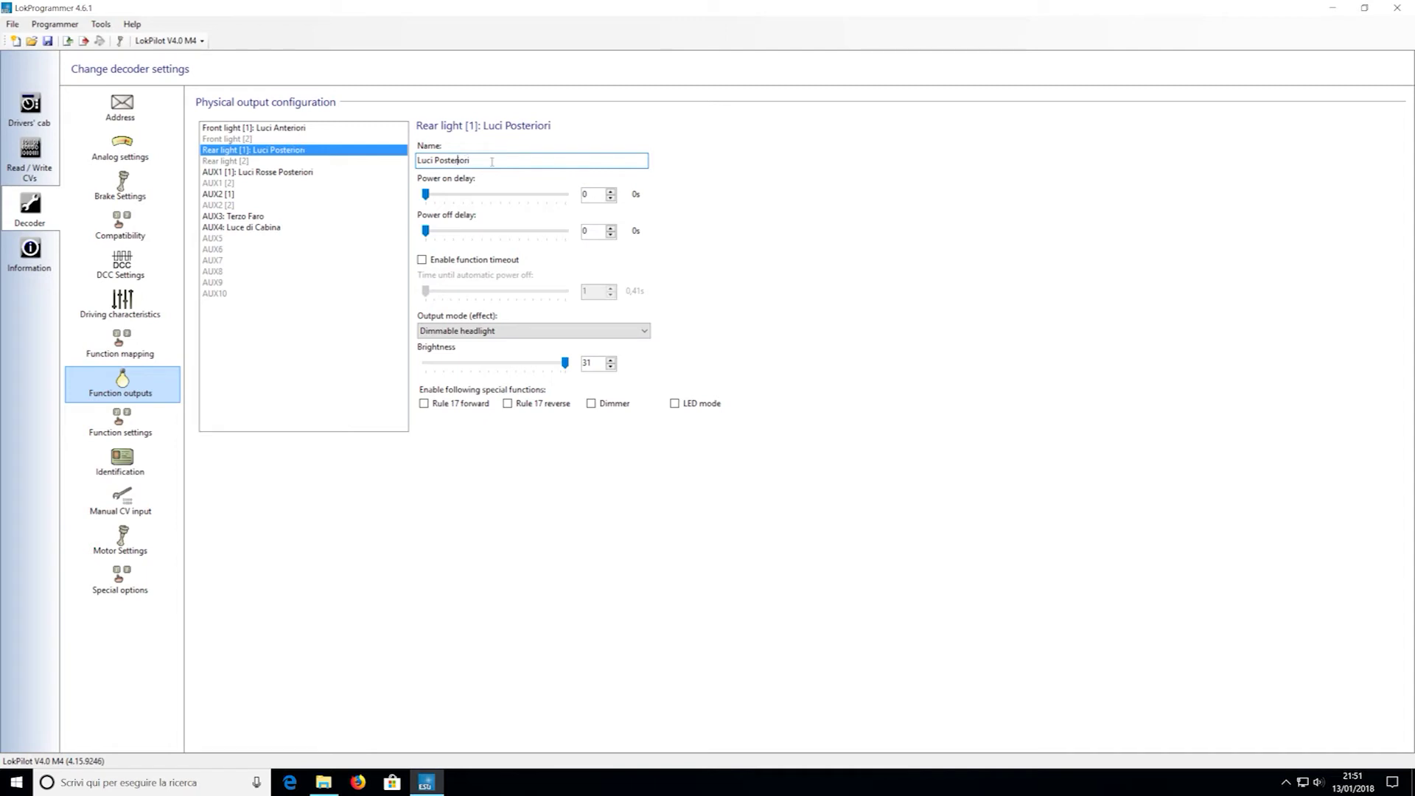
{"action": "left_click", "coordinate": [434, 161]}
{"action": "type", "text": "Bianche"}
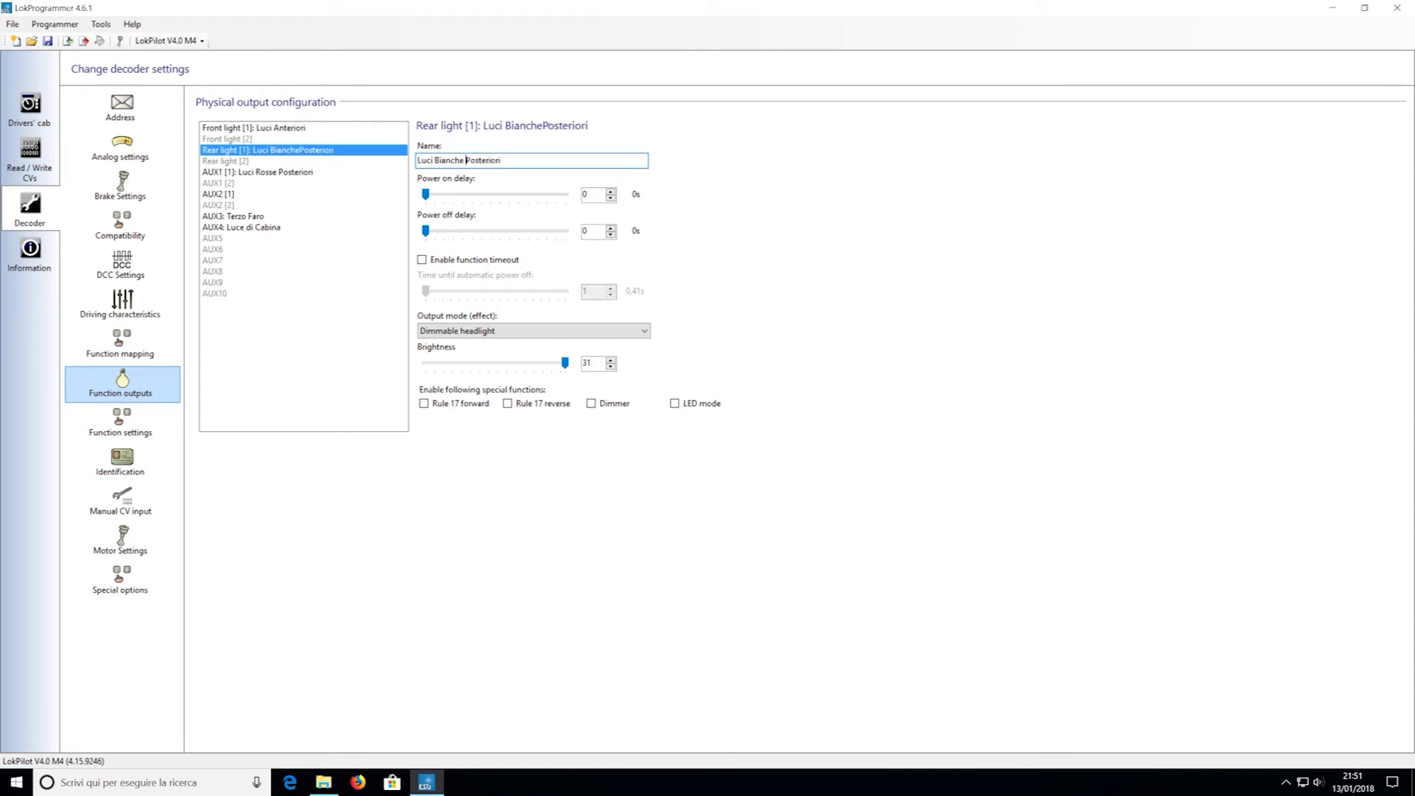
Rename output Front light [1] to "Luci Bianche Anteriori".
{"action": "left_click", "coordinate": [291, 128]}
{"action": "left_click", "coordinate": [434, 160]}
{"action": "type", "text": "Bianchee"}
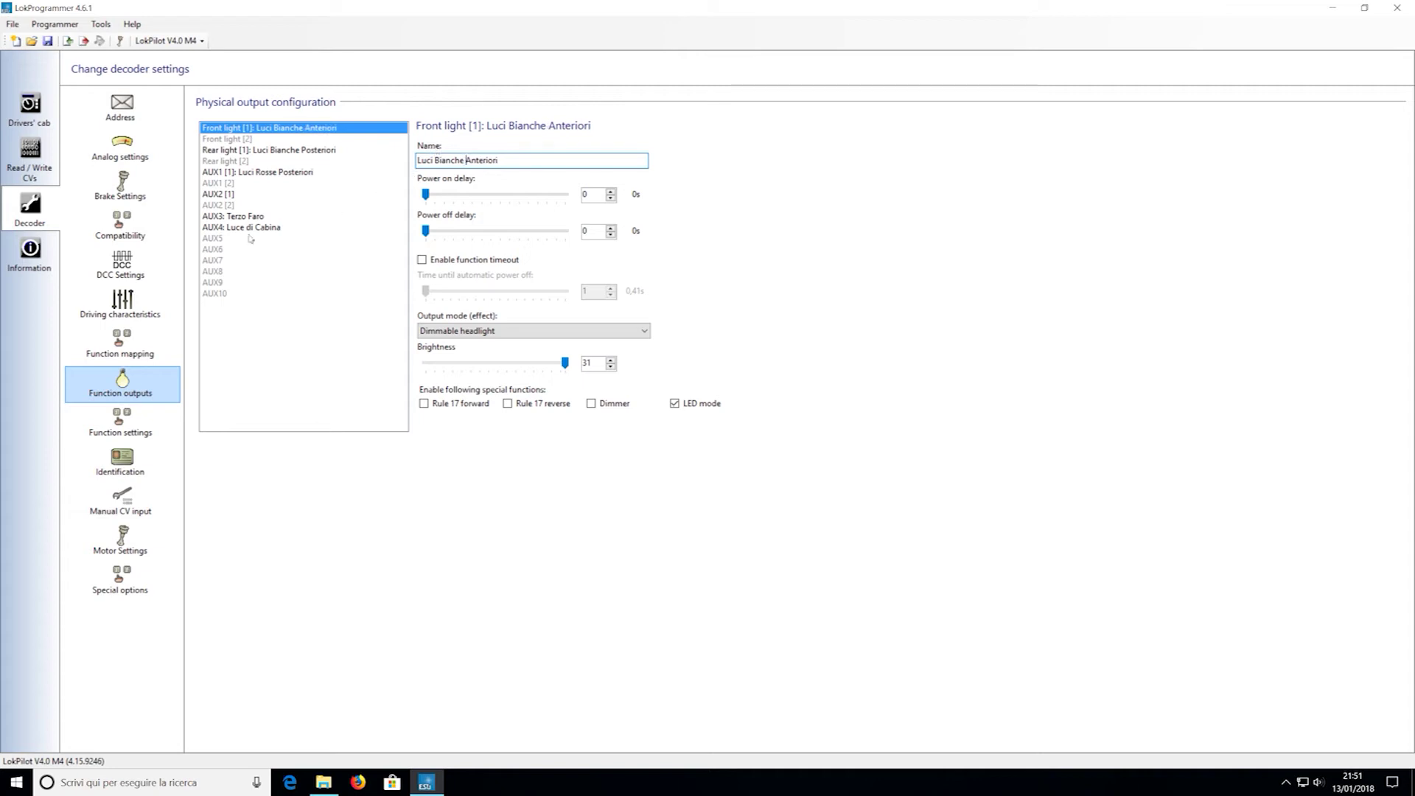
Name output AUX2 [1] "Luci Rosse Anteriori" and enable LED mode for it.
{"action": "left_click", "coordinate": [234, 193]}
{"action": "left_click", "coordinate": [472, 160]}
{"action": "type", "text": "Luci Rosse Anterior"}
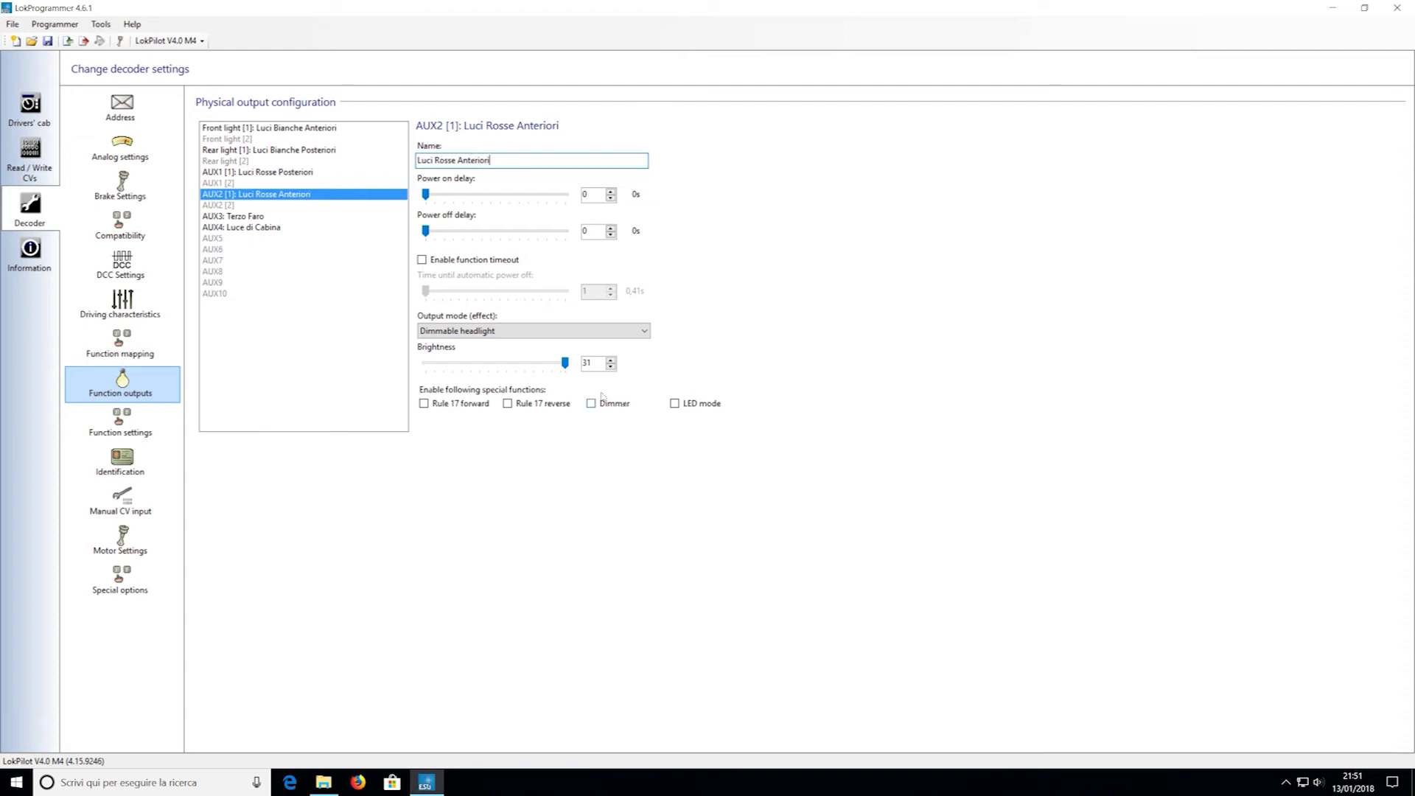
{"action": "left_click", "coordinate": [674, 404]}
Enable LED mode for outputs AUX1 [1], AUX4 and AUX3.
{"action": "left_click", "coordinate": [274, 171]}
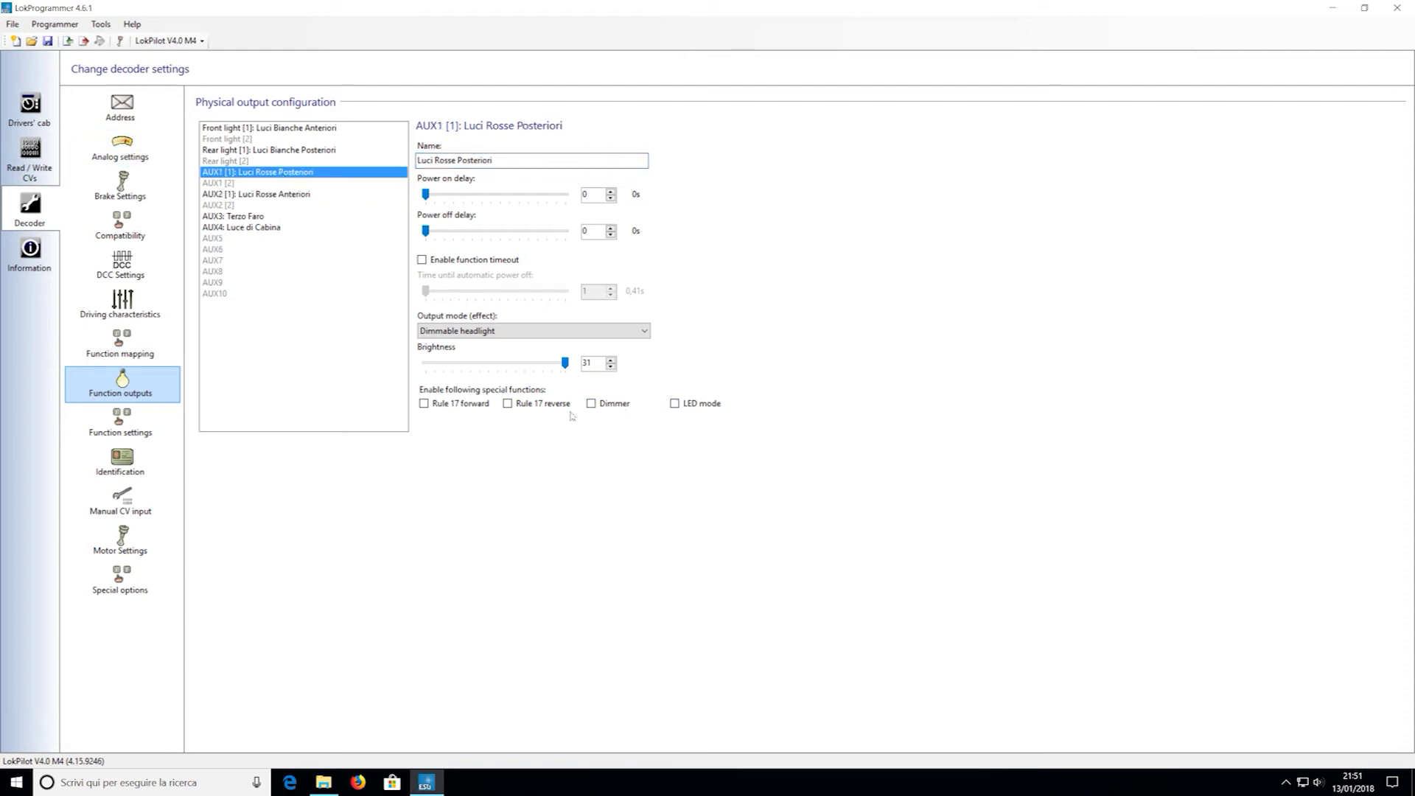
{"action": "left_click", "coordinate": [272, 227]}
{"action": "left_click", "coordinate": [675, 403]}
{"action": "left_click", "coordinate": [231, 217]}
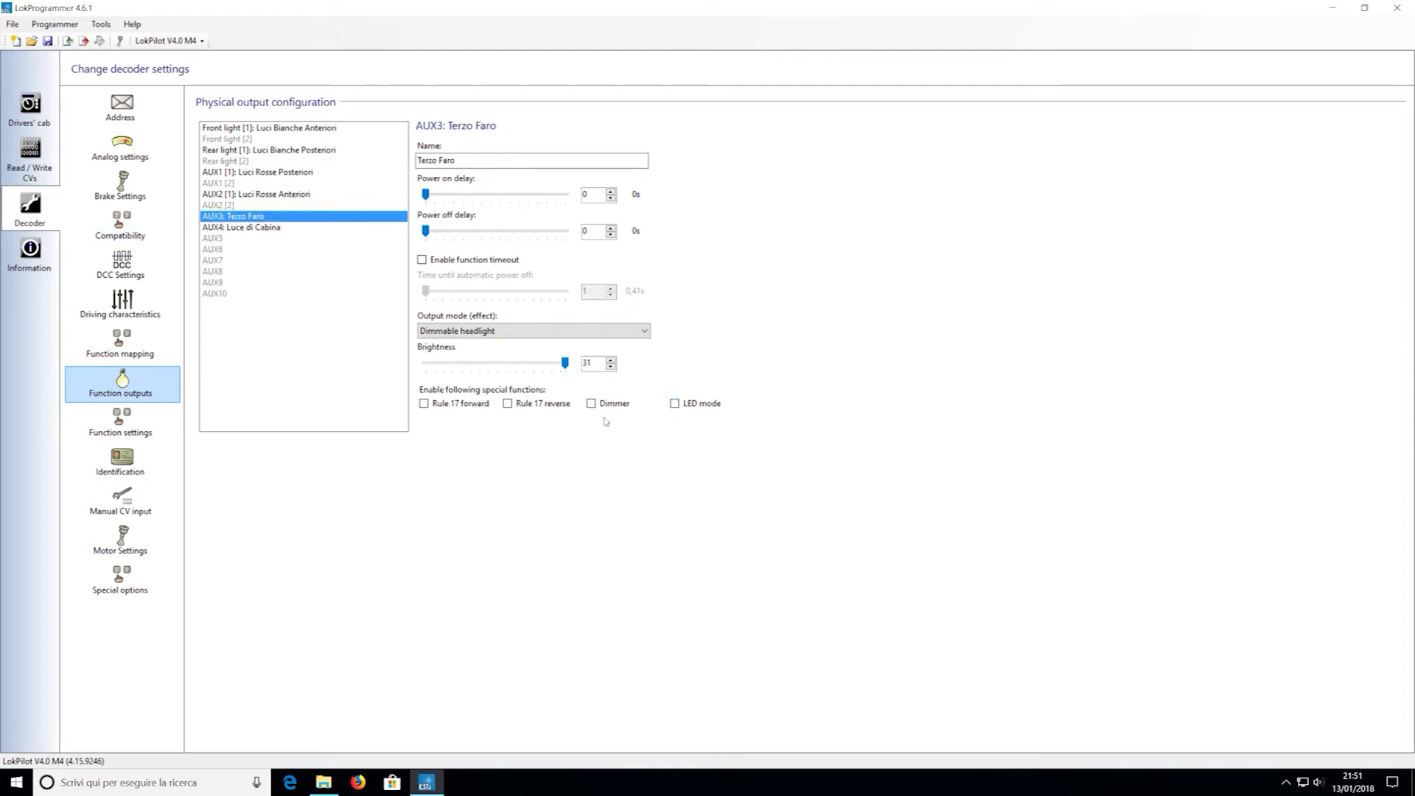
{"action": "left_click", "coordinate": [675, 404]}
Enable LED mode for Rear light [1] and return to the function mapping.
{"action": "left_click", "coordinate": [296, 195]}
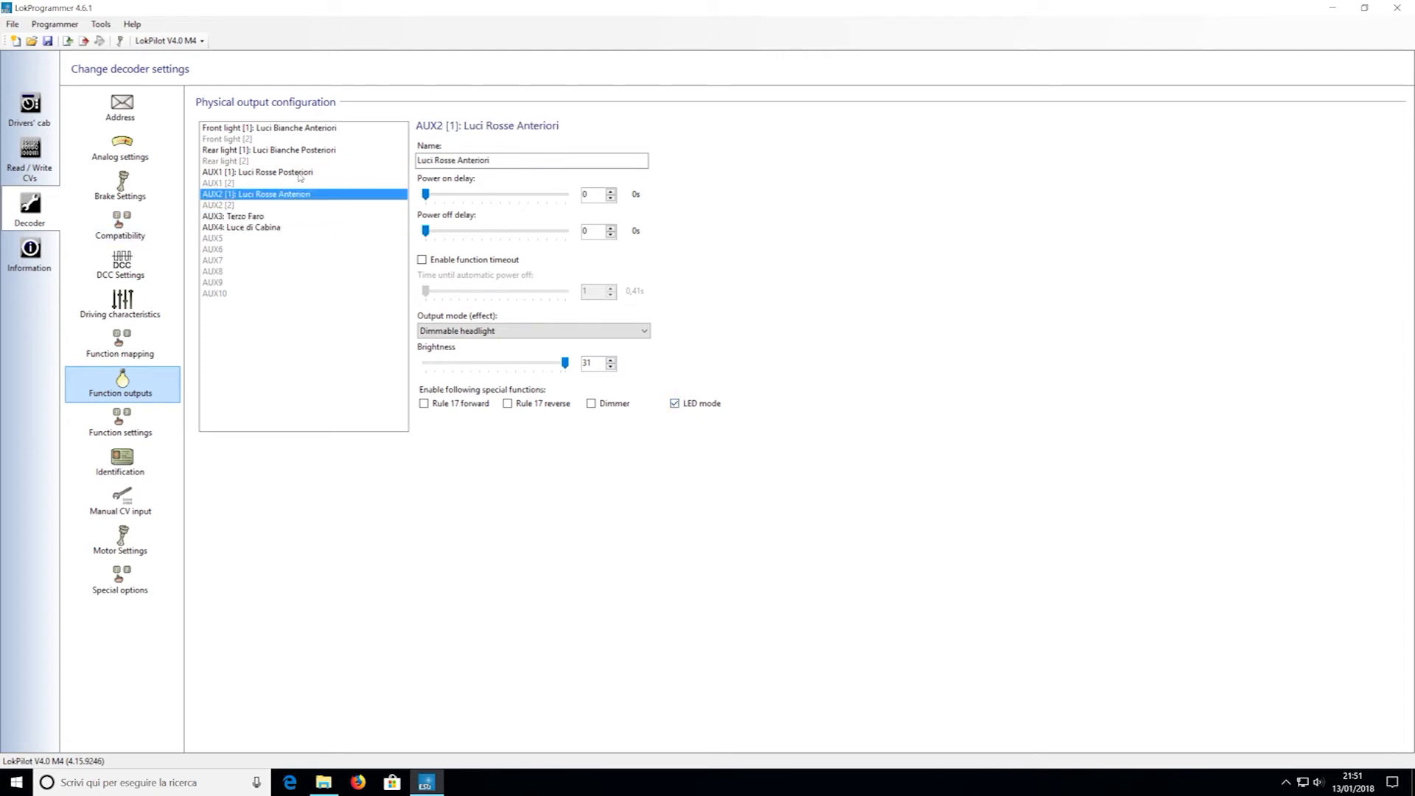
{"action": "left_click", "coordinate": [300, 177]}
{"action": "left_click", "coordinate": [308, 151]}
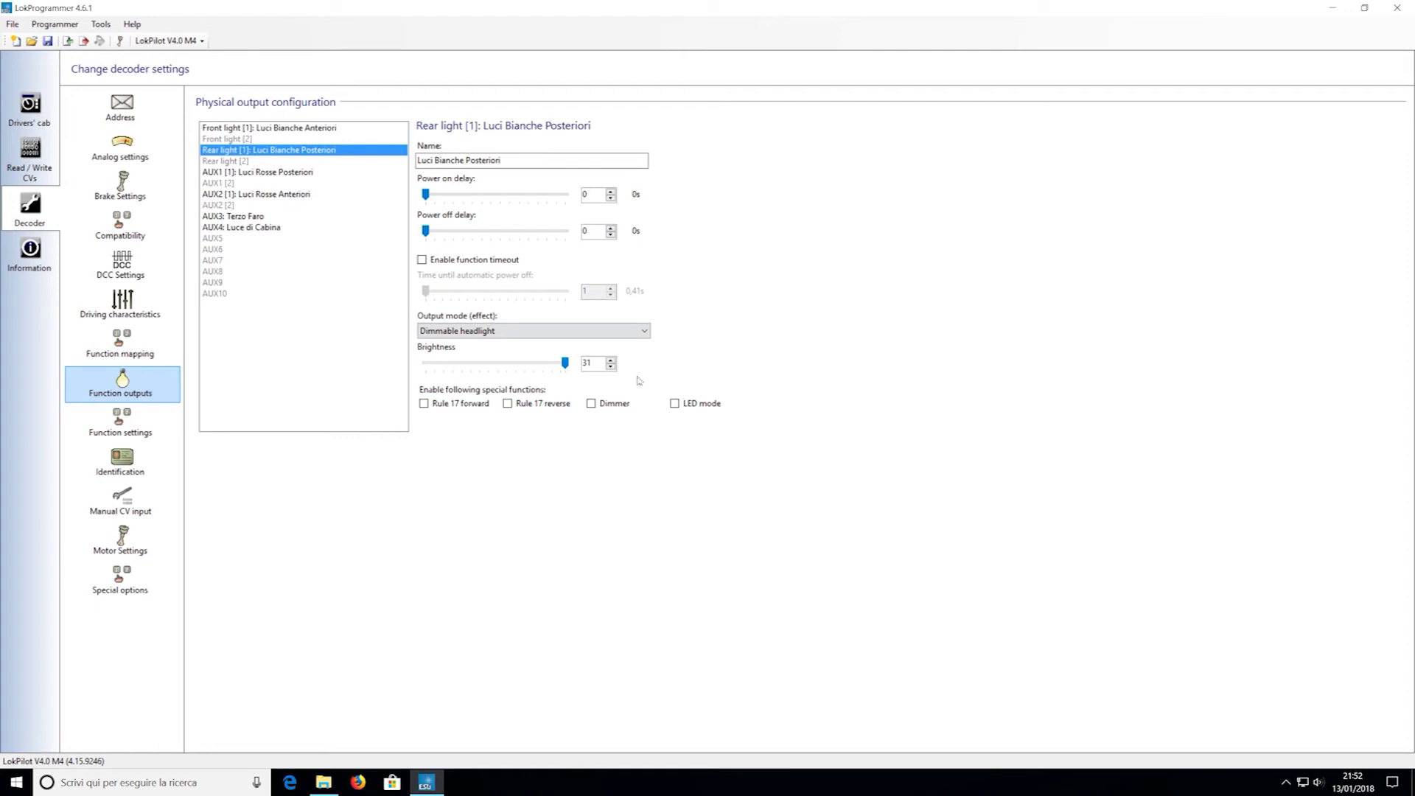
{"action": "left_click", "coordinate": [291, 128]}
{"action": "left_click", "coordinate": [674, 403]}
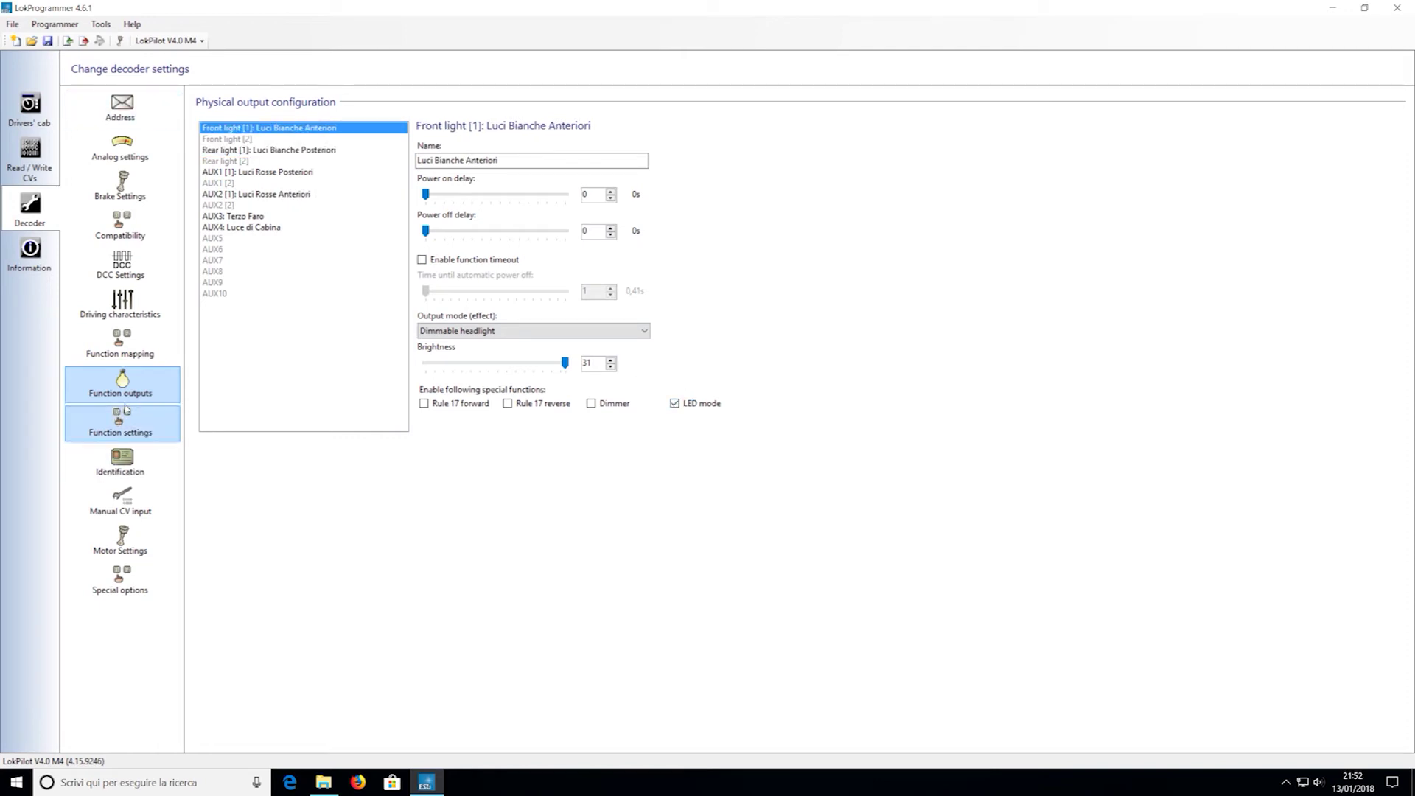
{"action": "left_click", "coordinate": [122, 343]}
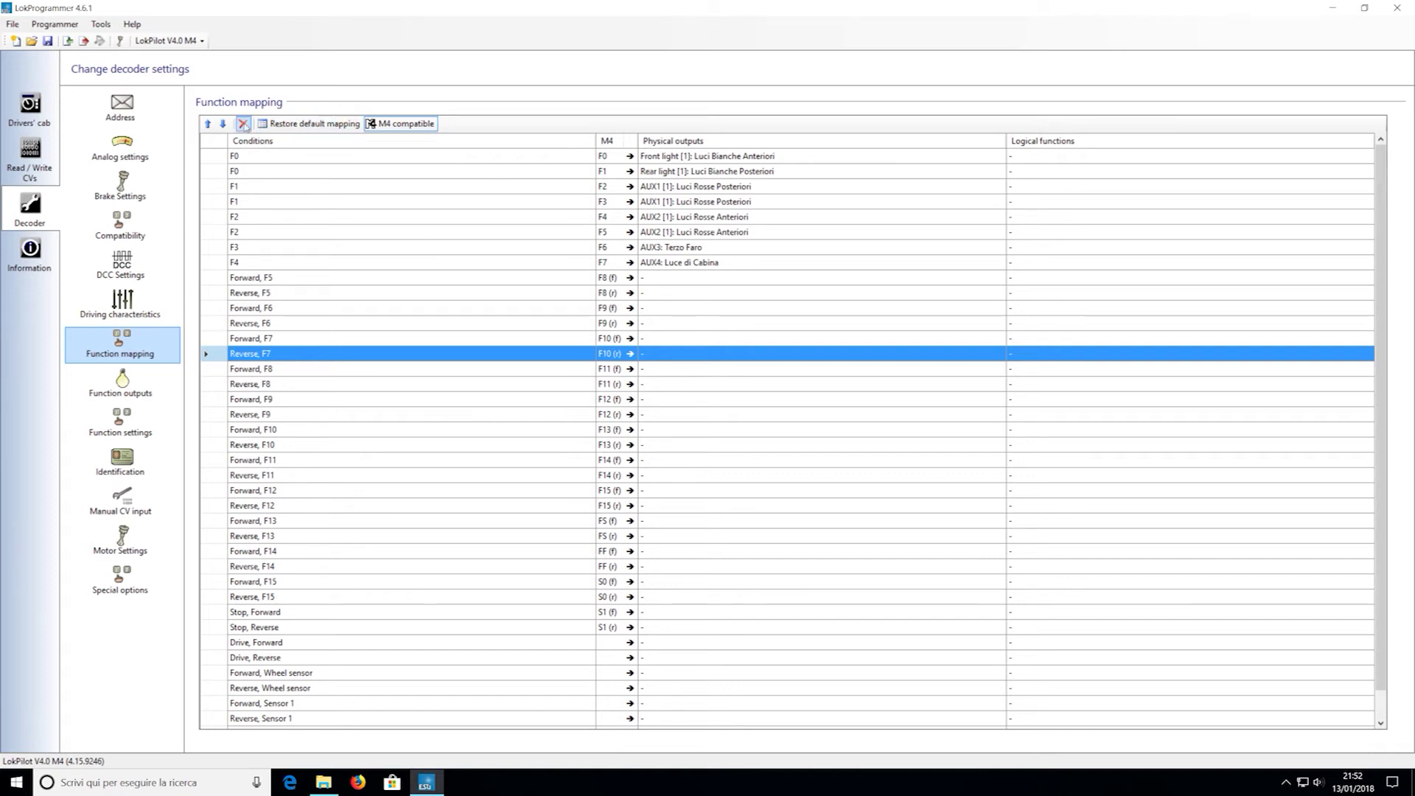
Clear all rows of the function mapping table.
{"action": "left_click", "coordinate": [291, 162]}
{"action": "key", "text": "Delete"}
{"action": "key", "text": "Delete"}
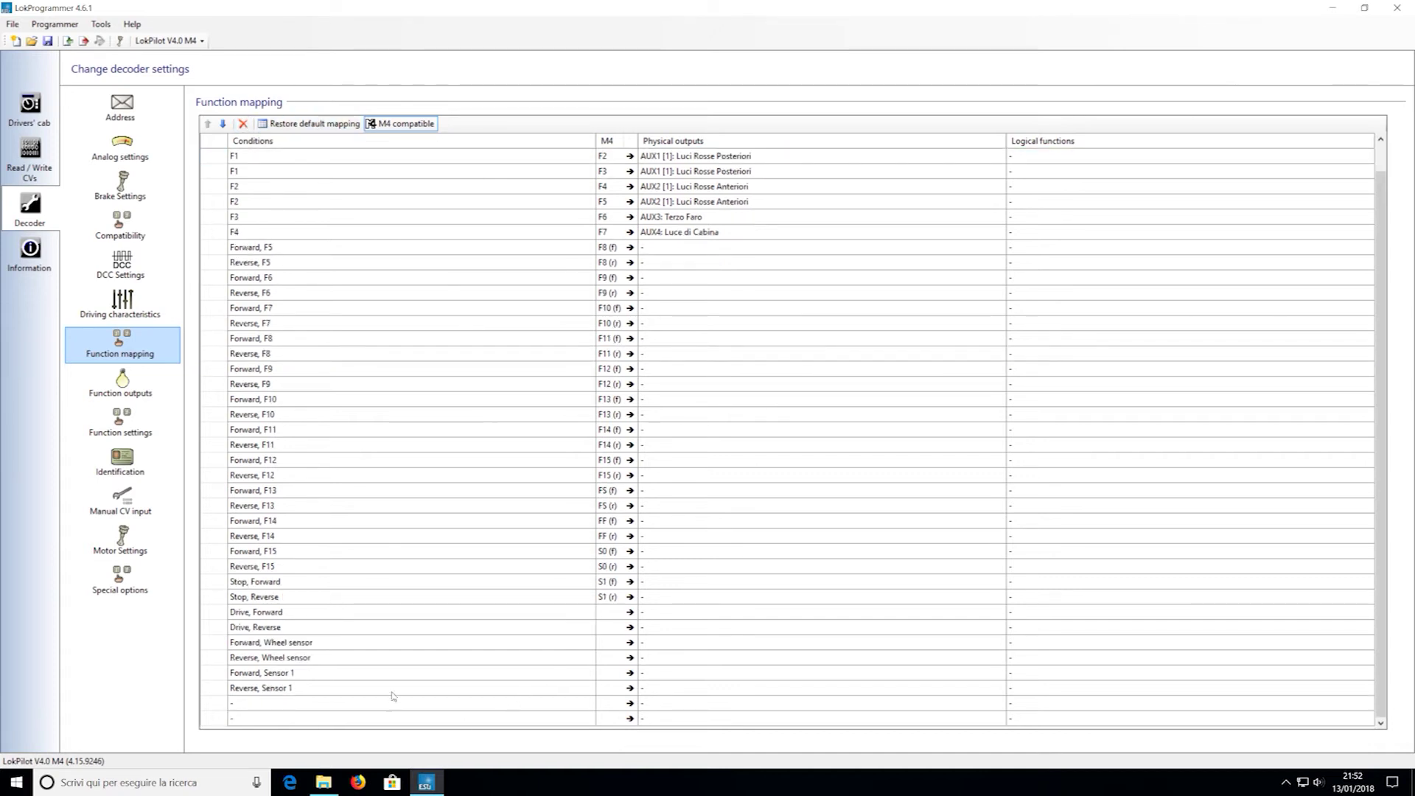
{"action": "left_click", "coordinate": [383, 718], "text": "shift"}
{"action": "left_click", "coordinate": [244, 125]}
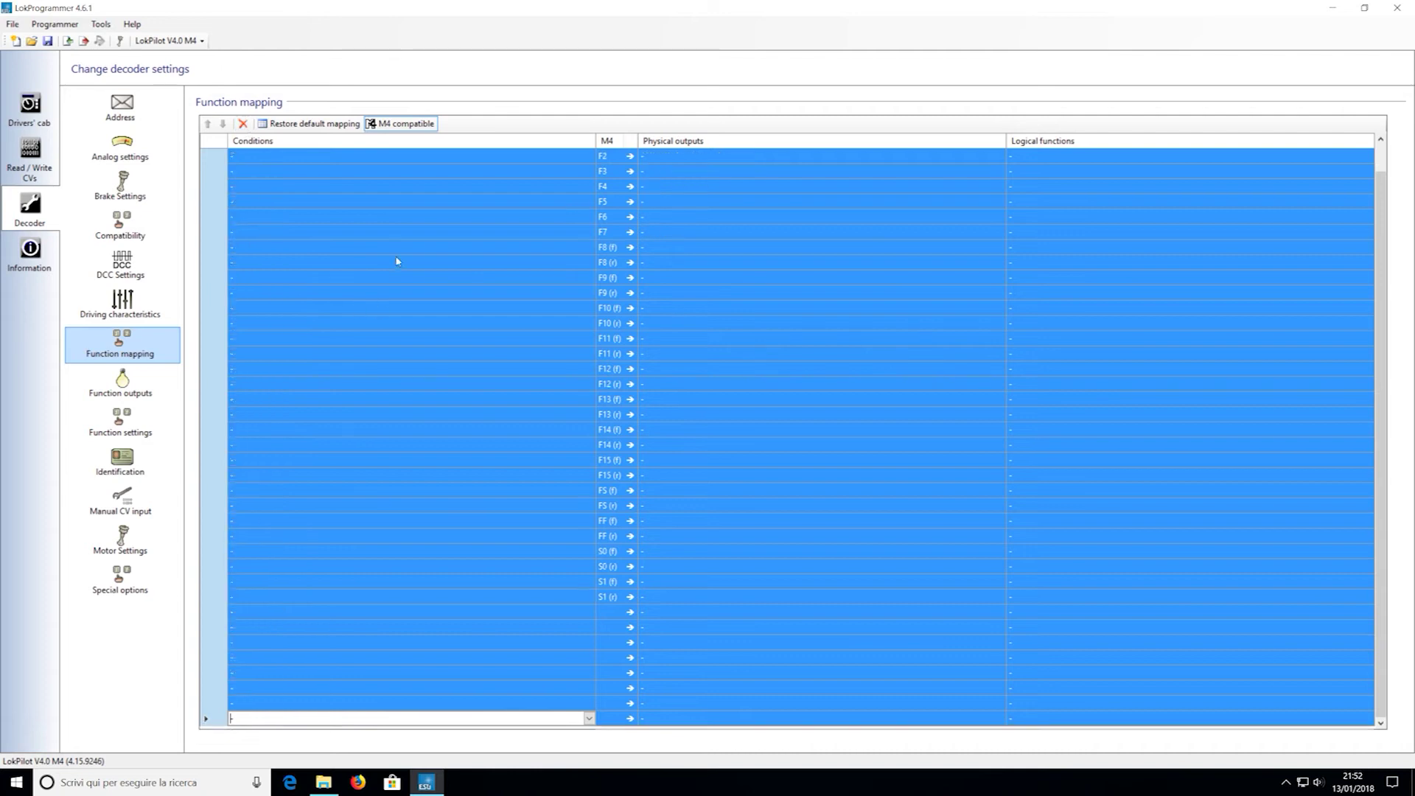
Make the first mapping row direction dependent and set its F0 condition to On.
{"action": "left_click", "coordinate": [575, 168]}
{"action": "left_click", "coordinate": [576, 160]}
{"action": "left_click", "coordinate": [588, 156]}
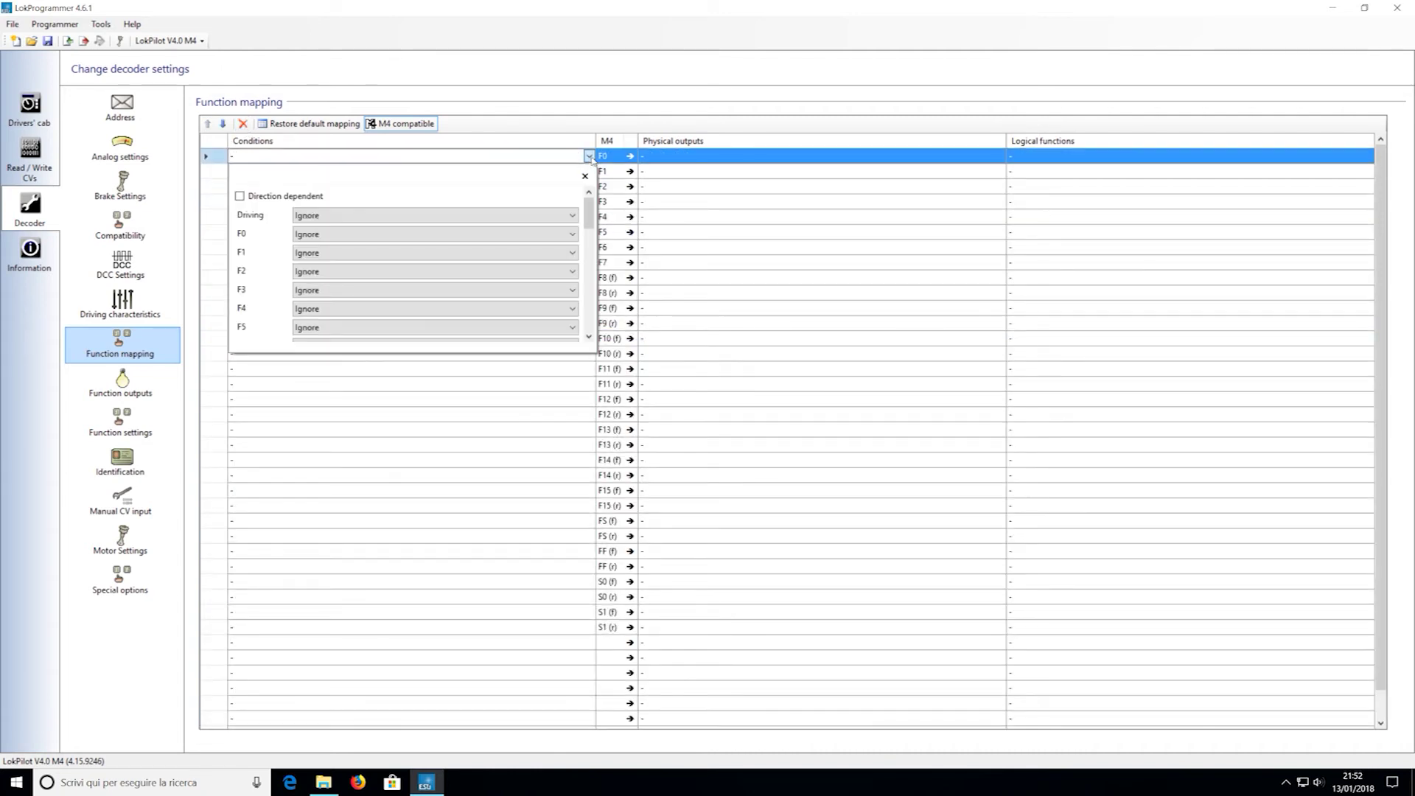
{"action": "left_click", "coordinate": [239, 196]}
{"action": "left_click", "coordinate": [572, 234]}
{"action": "left_click", "coordinate": [332, 258]}
{"action": "left_click", "coordinate": [698, 210]}
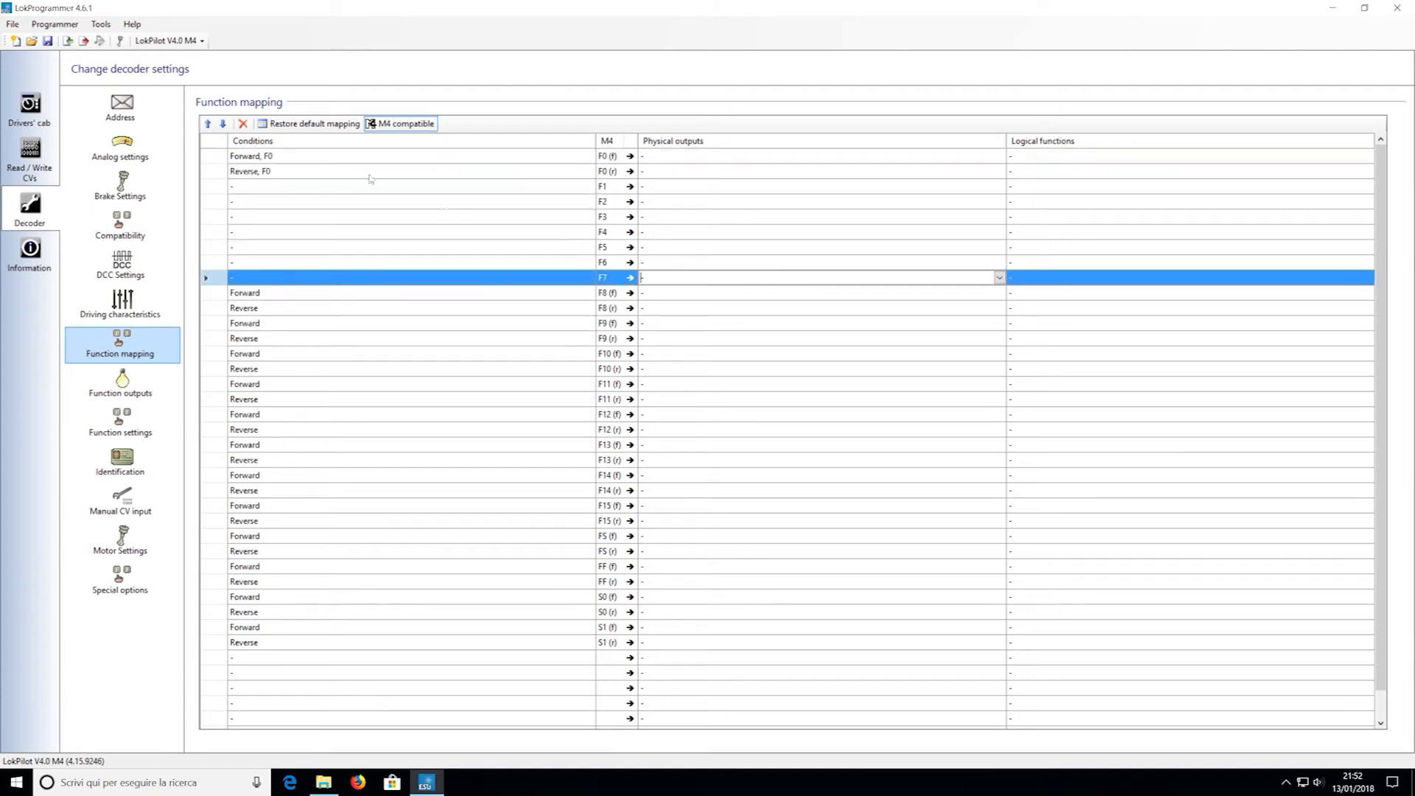
Assign output Front light [1]: Luci Bianche Anteriori to the Forward, F0 row.
{"action": "left_click", "coordinate": [369, 171]}
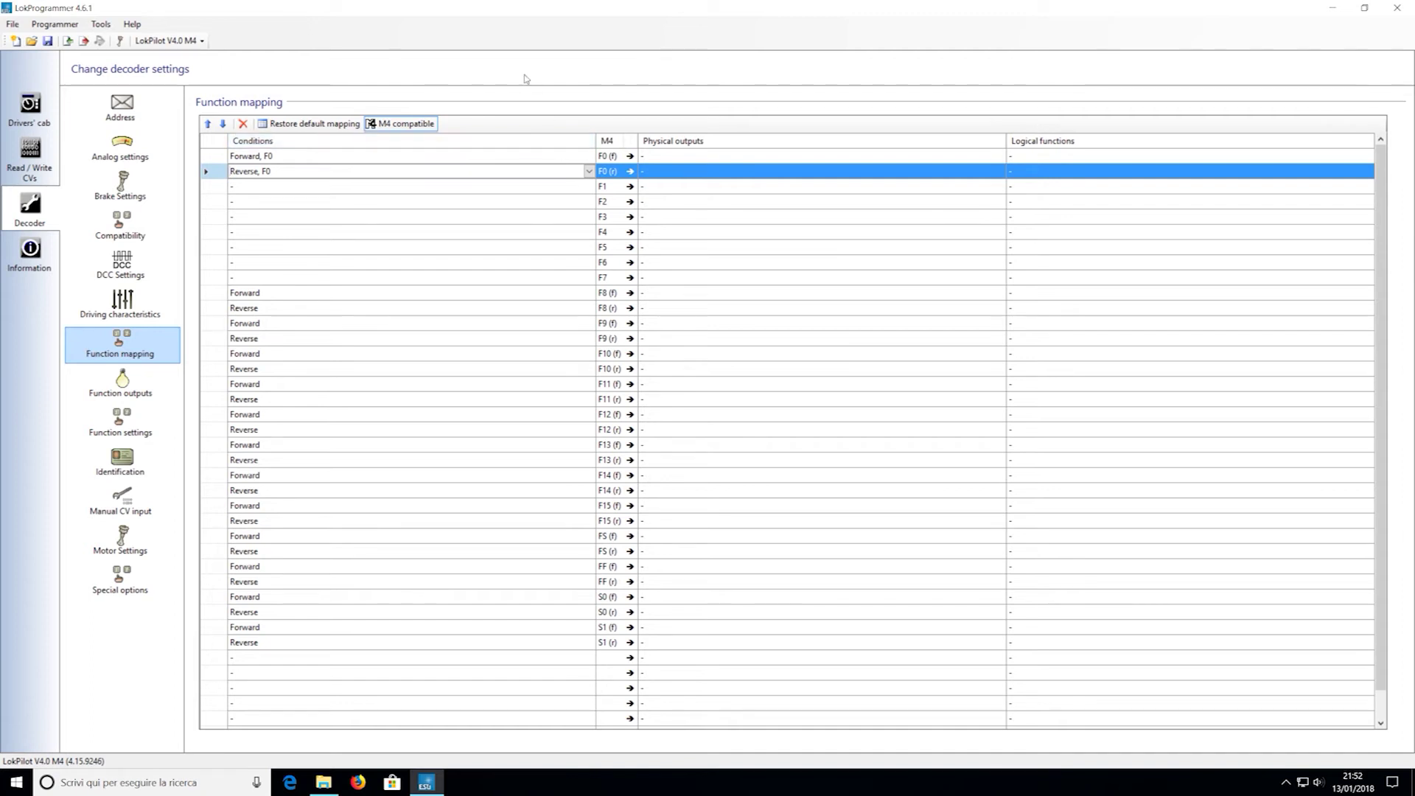
{"action": "left_click", "coordinate": [712, 160]}
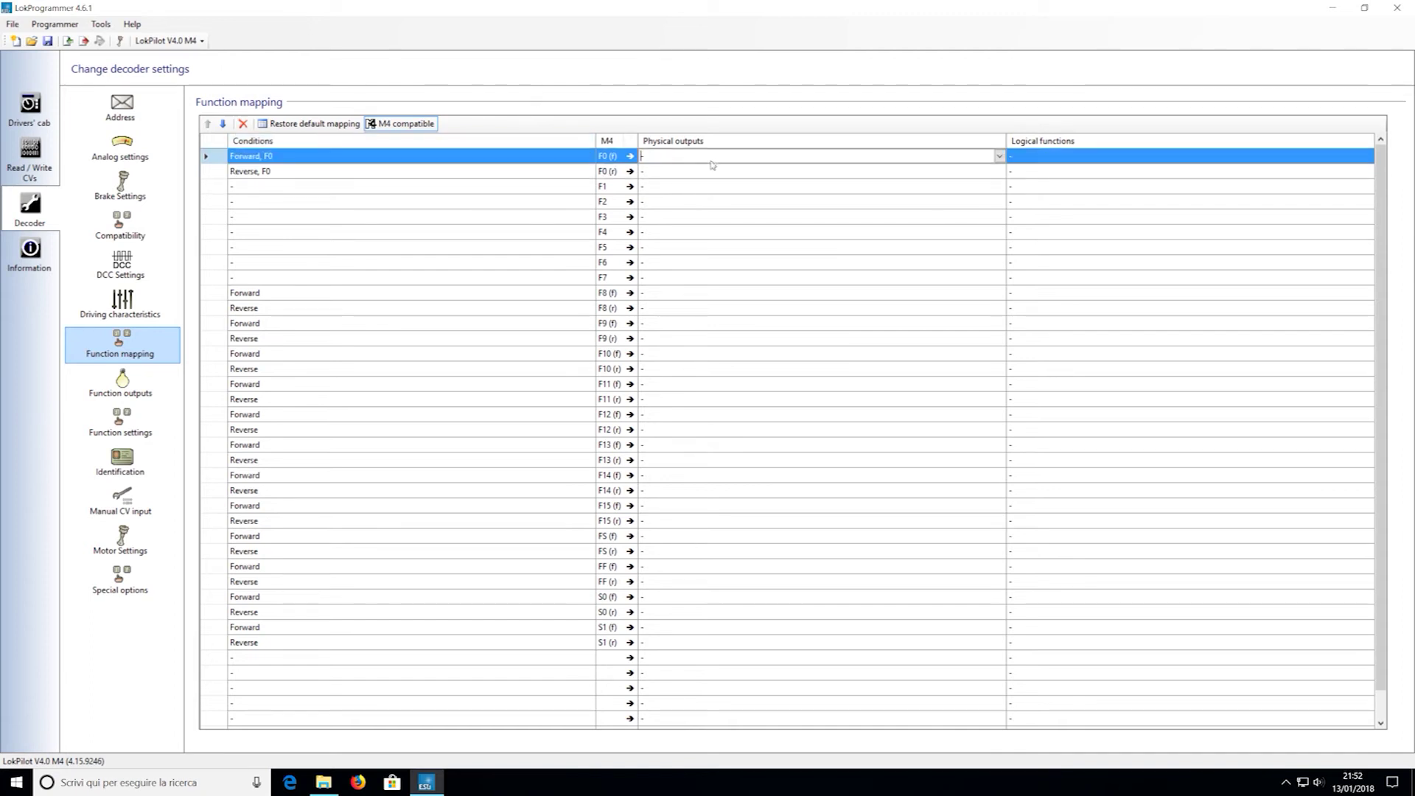
{"action": "left_click", "coordinate": [1000, 156]}
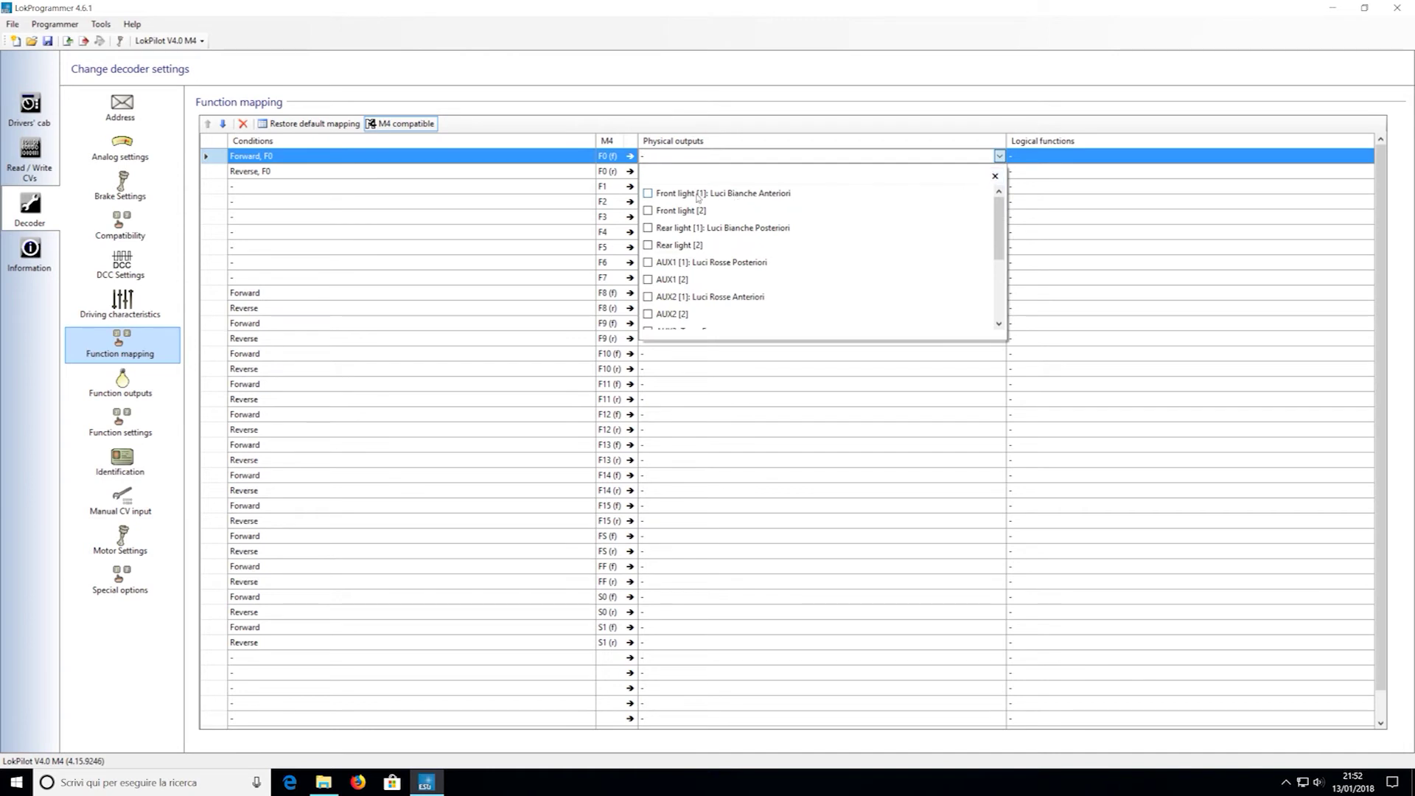
{"action": "left_click", "coordinate": [648, 193]}
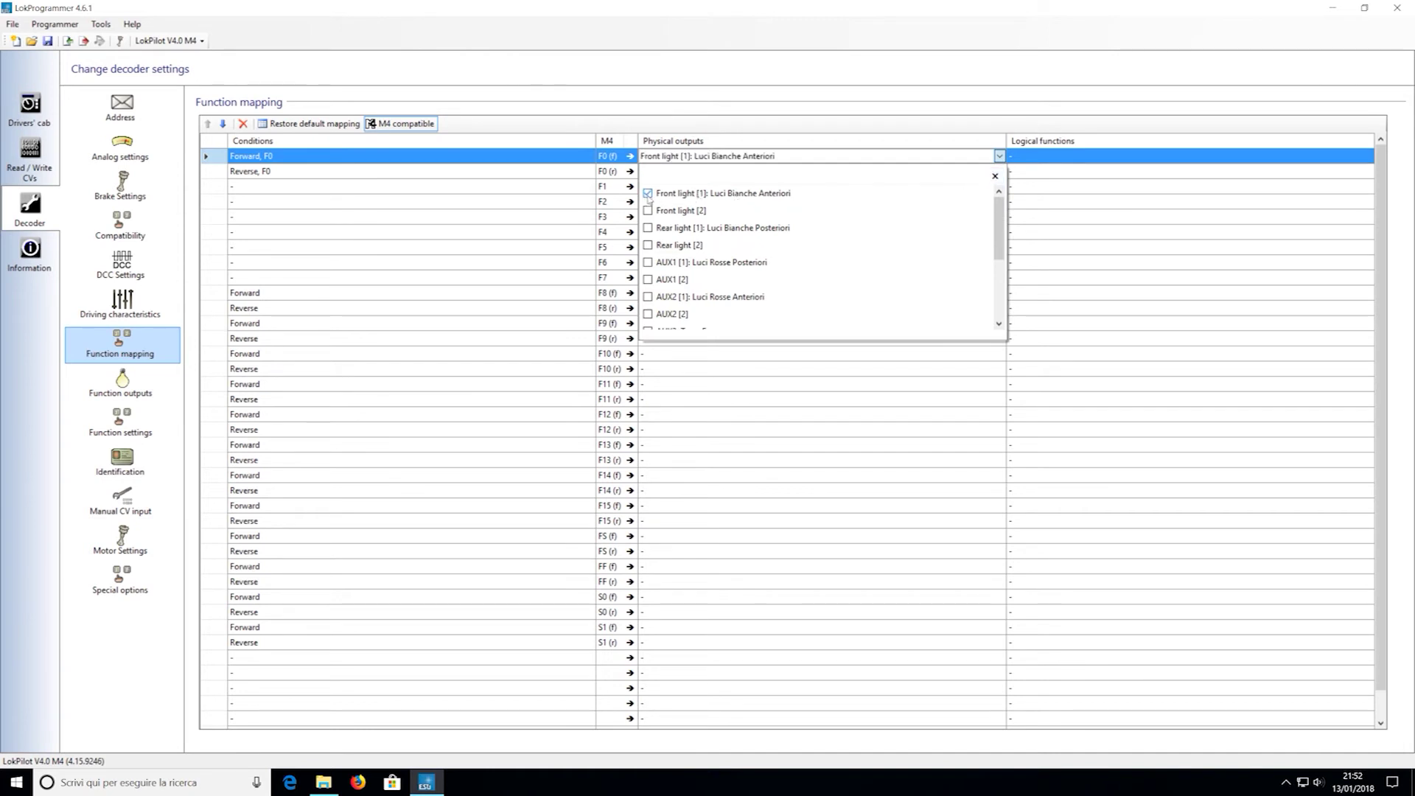
{"action": "left_click", "coordinate": [807, 442]}
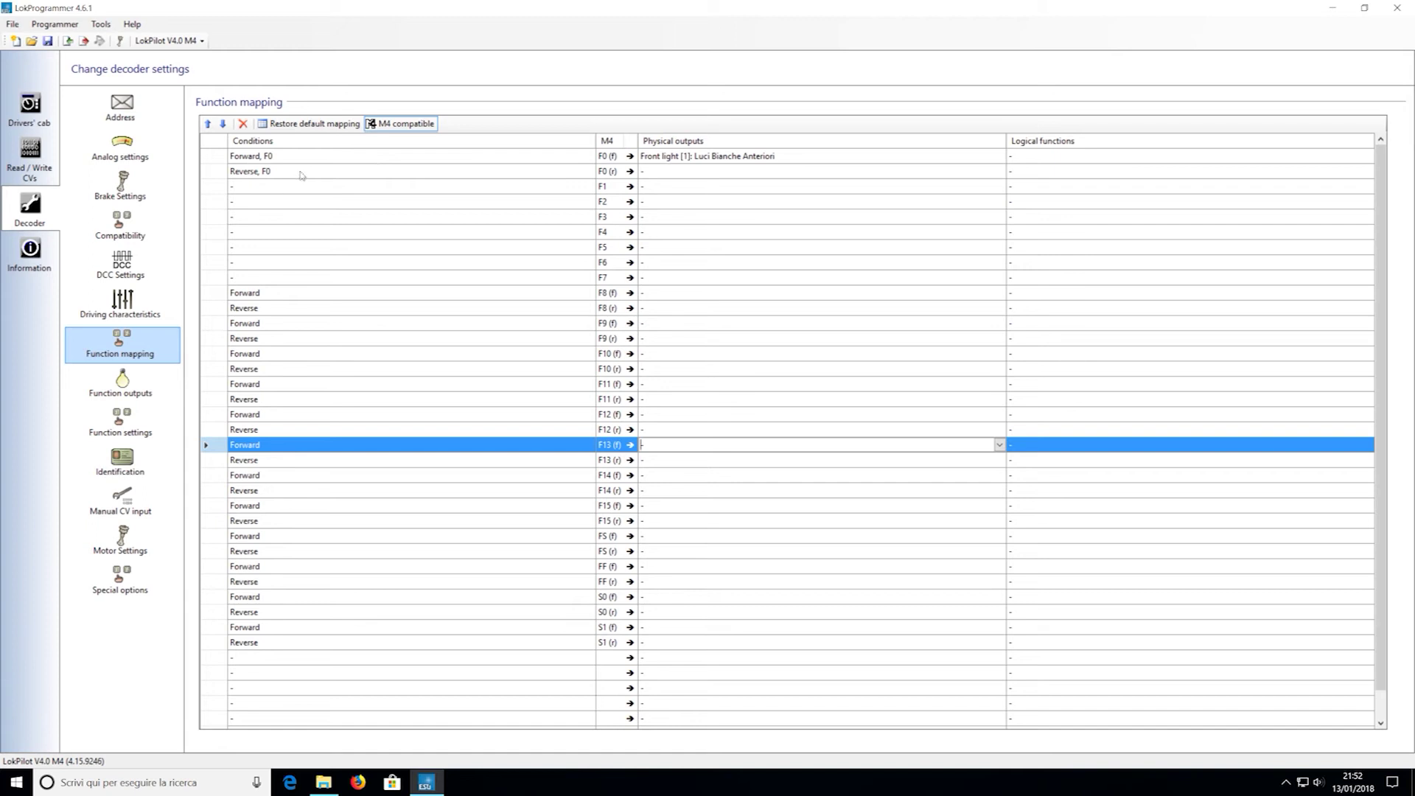
Assign output Rear light [1]: Luci Bianche Posteriori to the Reverse, F0 row.
{"action": "left_click", "coordinate": [687, 171]}
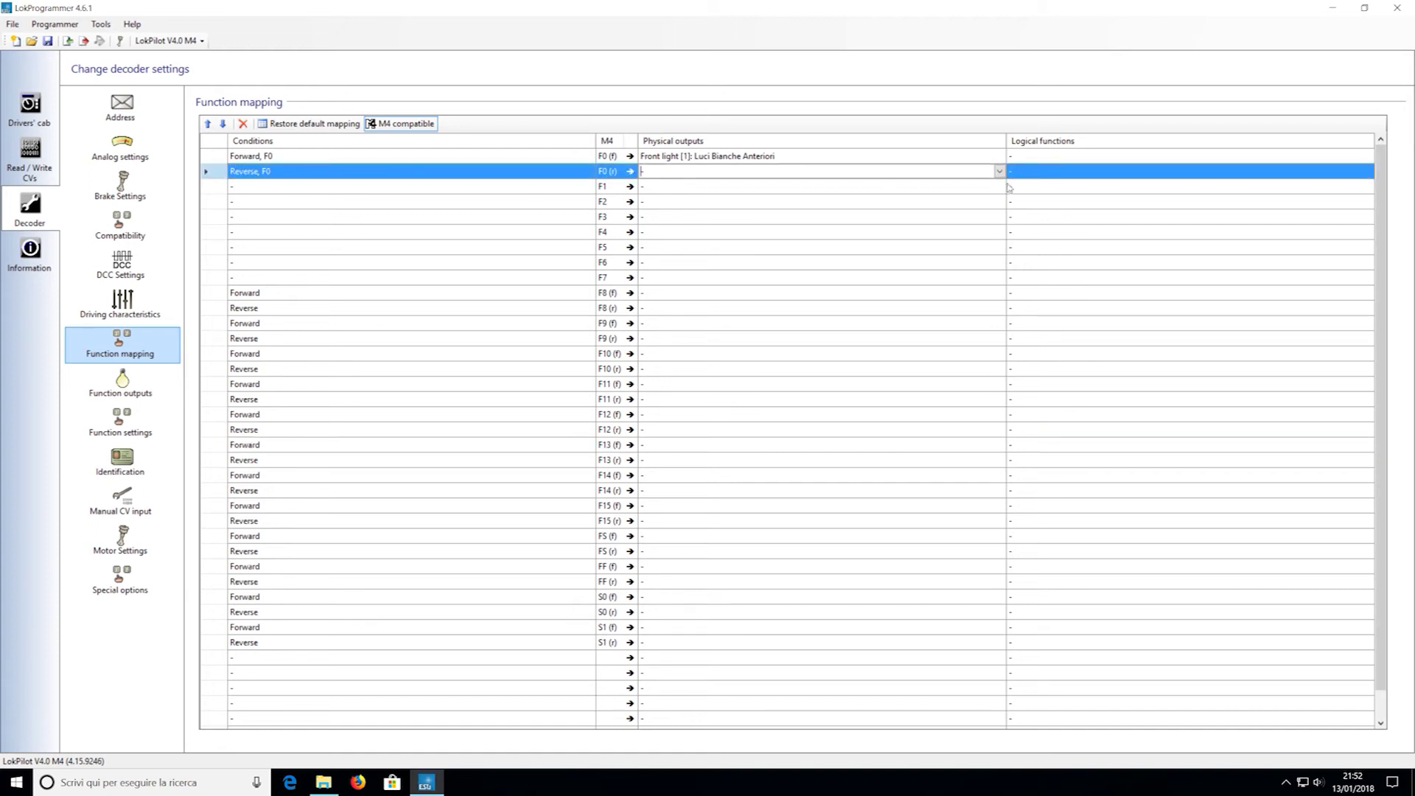
{"action": "left_click", "coordinate": [999, 173]}
{"action": "left_click", "coordinate": [648, 243]}
{"action": "left_click", "coordinate": [781, 459]}
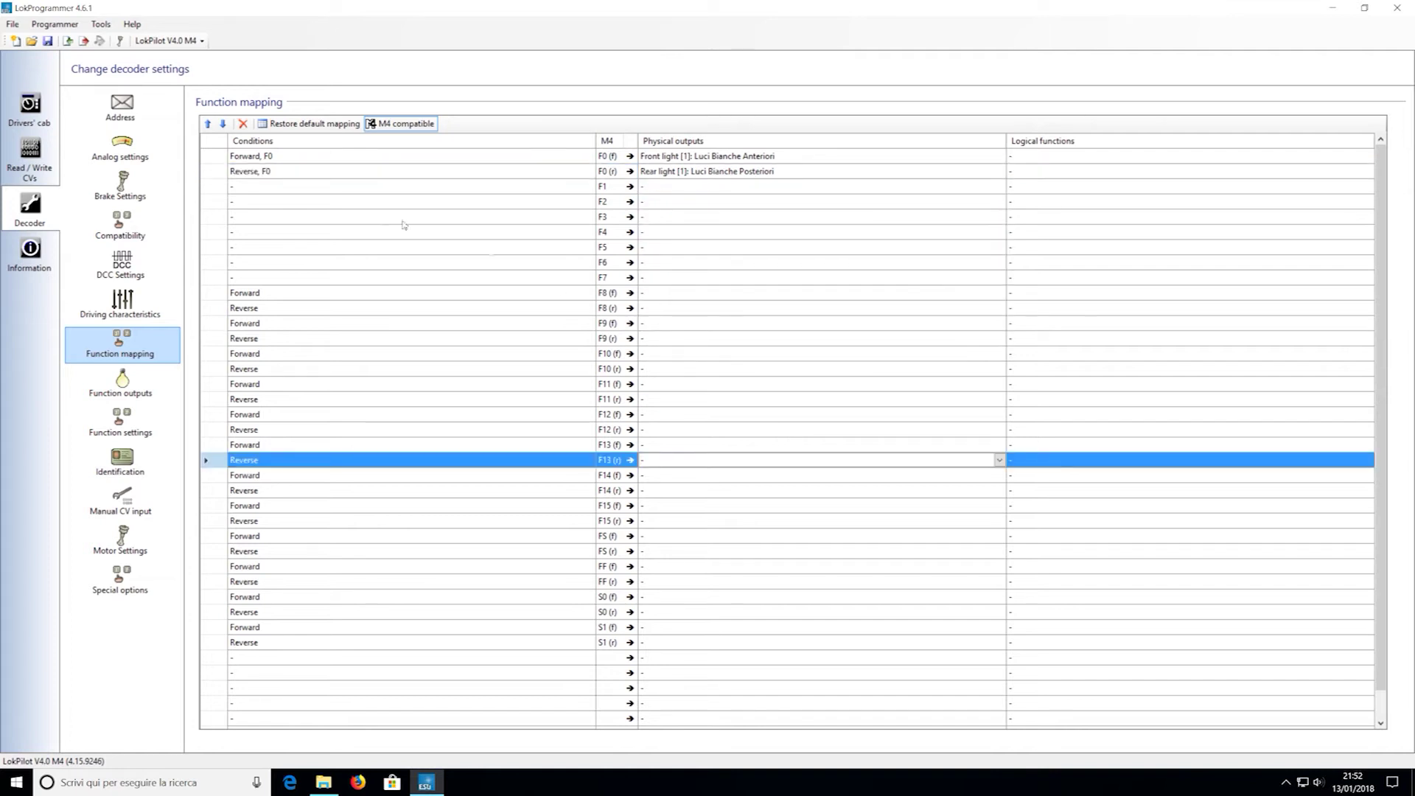
Set the conditions of the empty F1 row to F1 On and F0 On.
{"action": "left_click", "coordinate": [589, 189]}
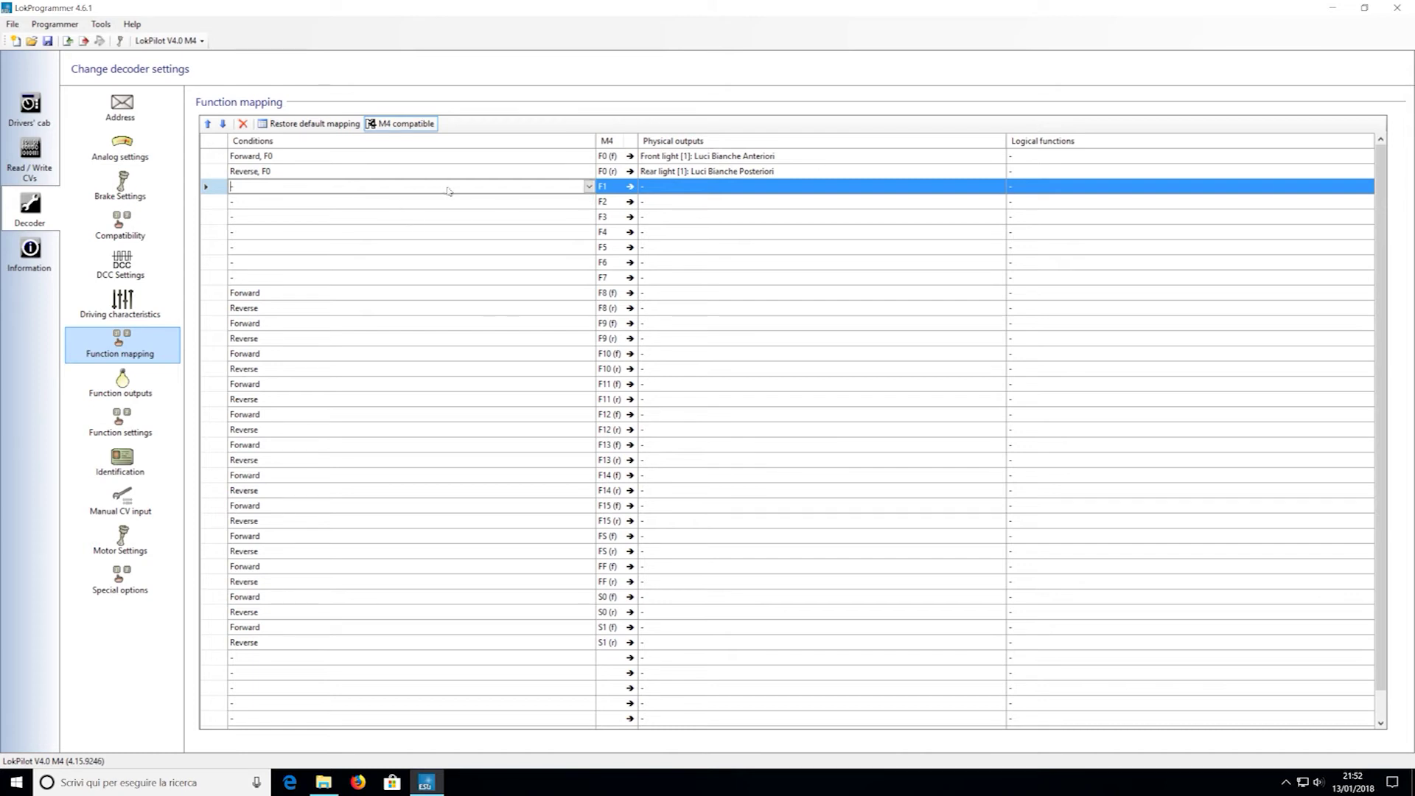
{"action": "left_click", "coordinate": [589, 187]}
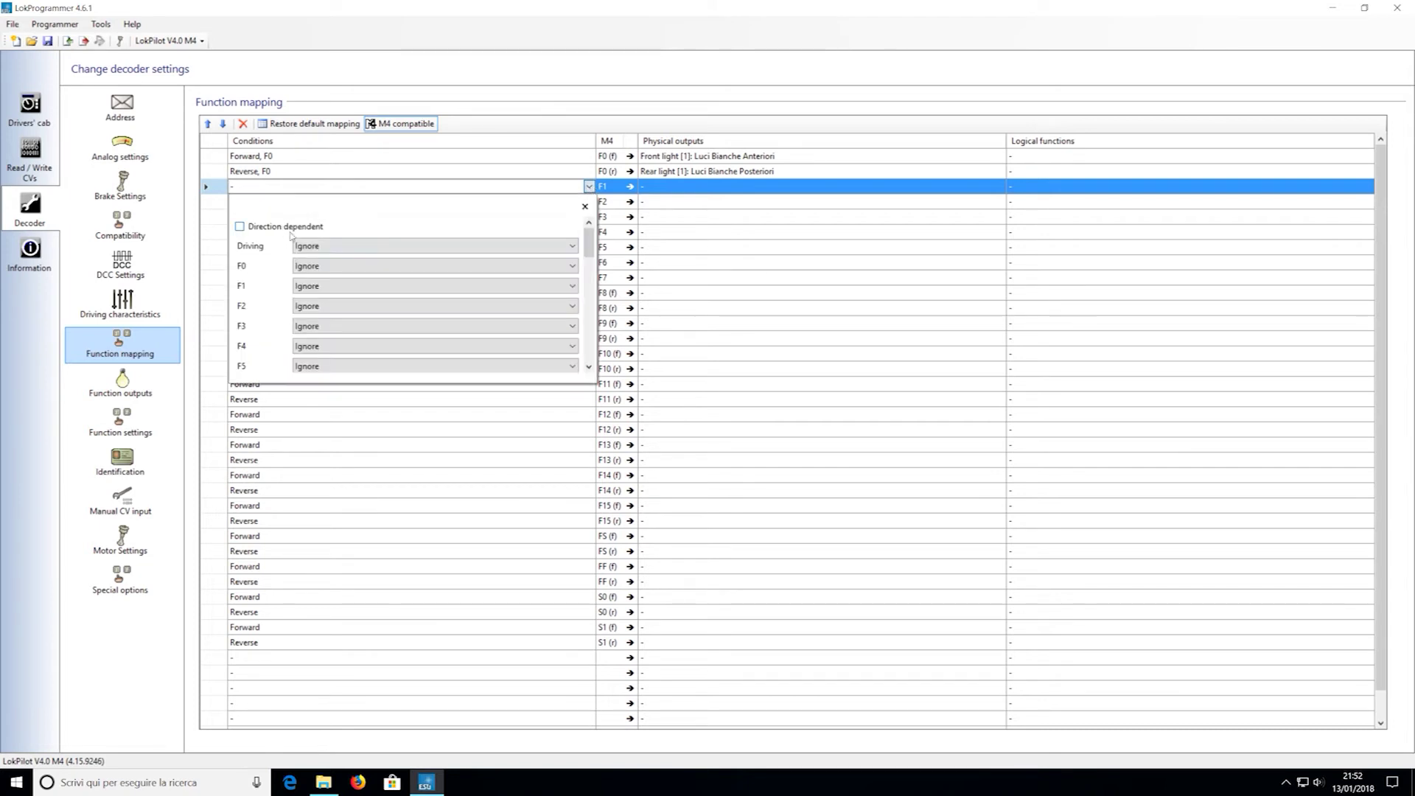
{"action": "left_click", "coordinate": [305, 286]}
{"action": "left_click", "coordinate": [310, 308]}
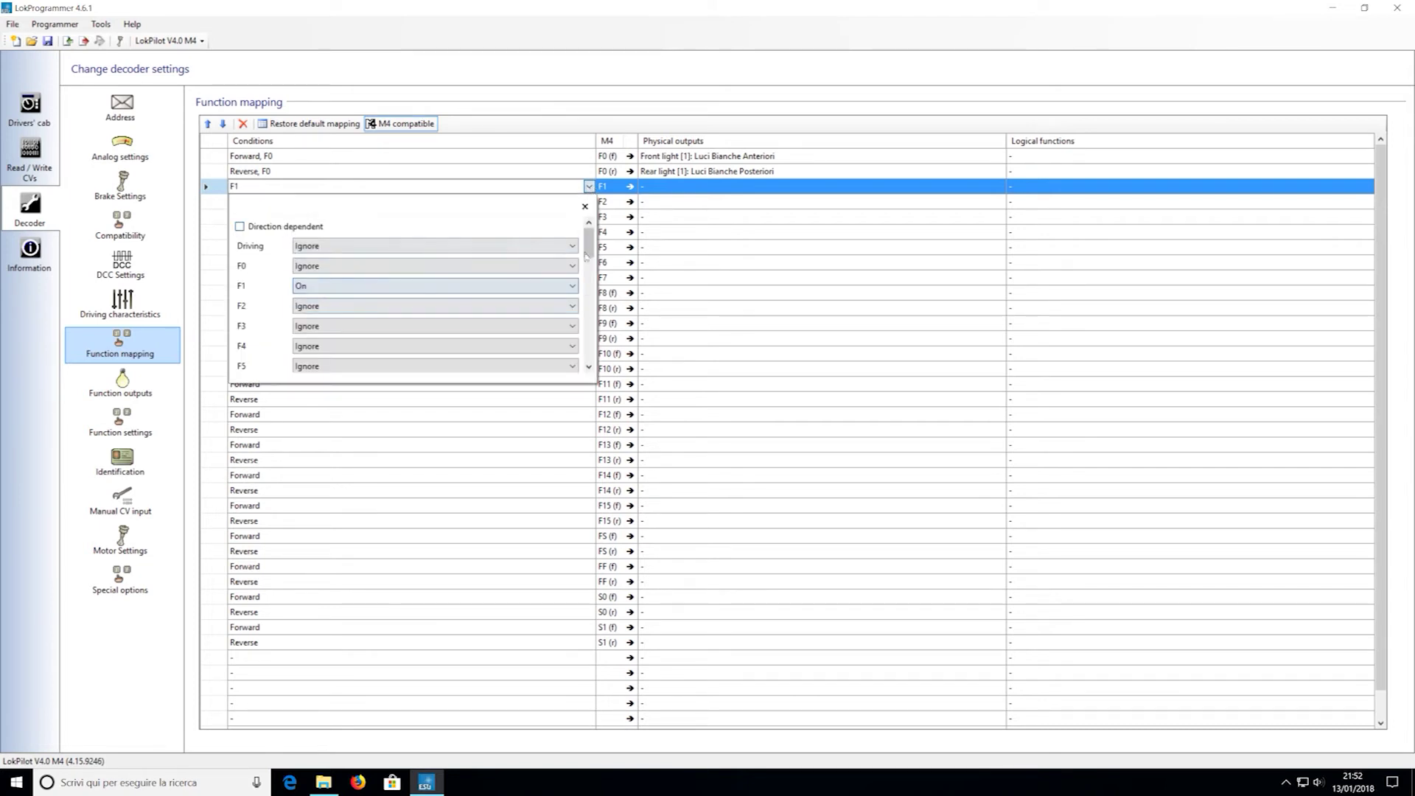
{"action": "left_click", "coordinate": [339, 266]}
{"action": "left_click", "coordinate": [339, 289]}
Assign output AUX1 [1]: Luci Rosse Posteriori to the F0, F1 row.
{"action": "left_click", "coordinate": [713, 193]}
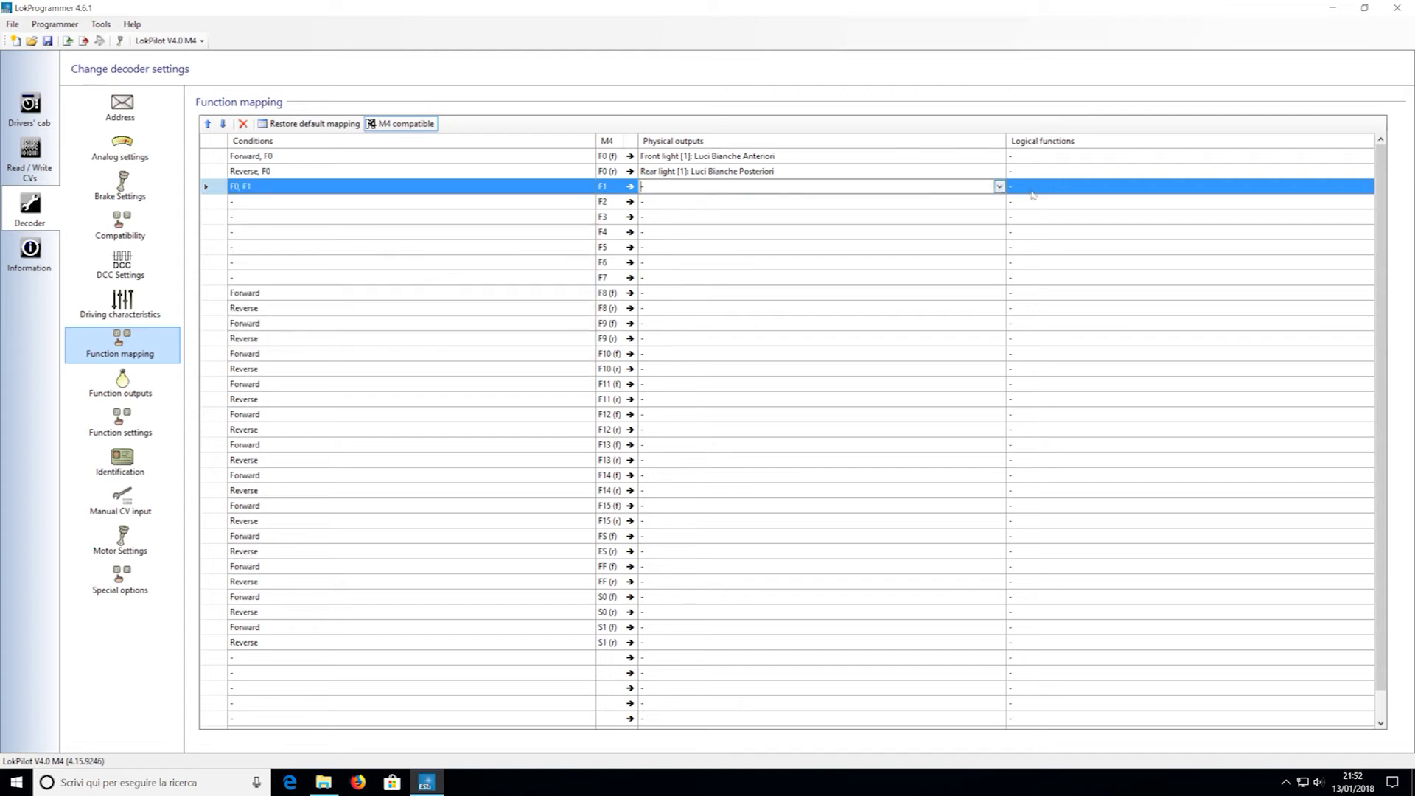
{"action": "left_click", "coordinate": [999, 188]}
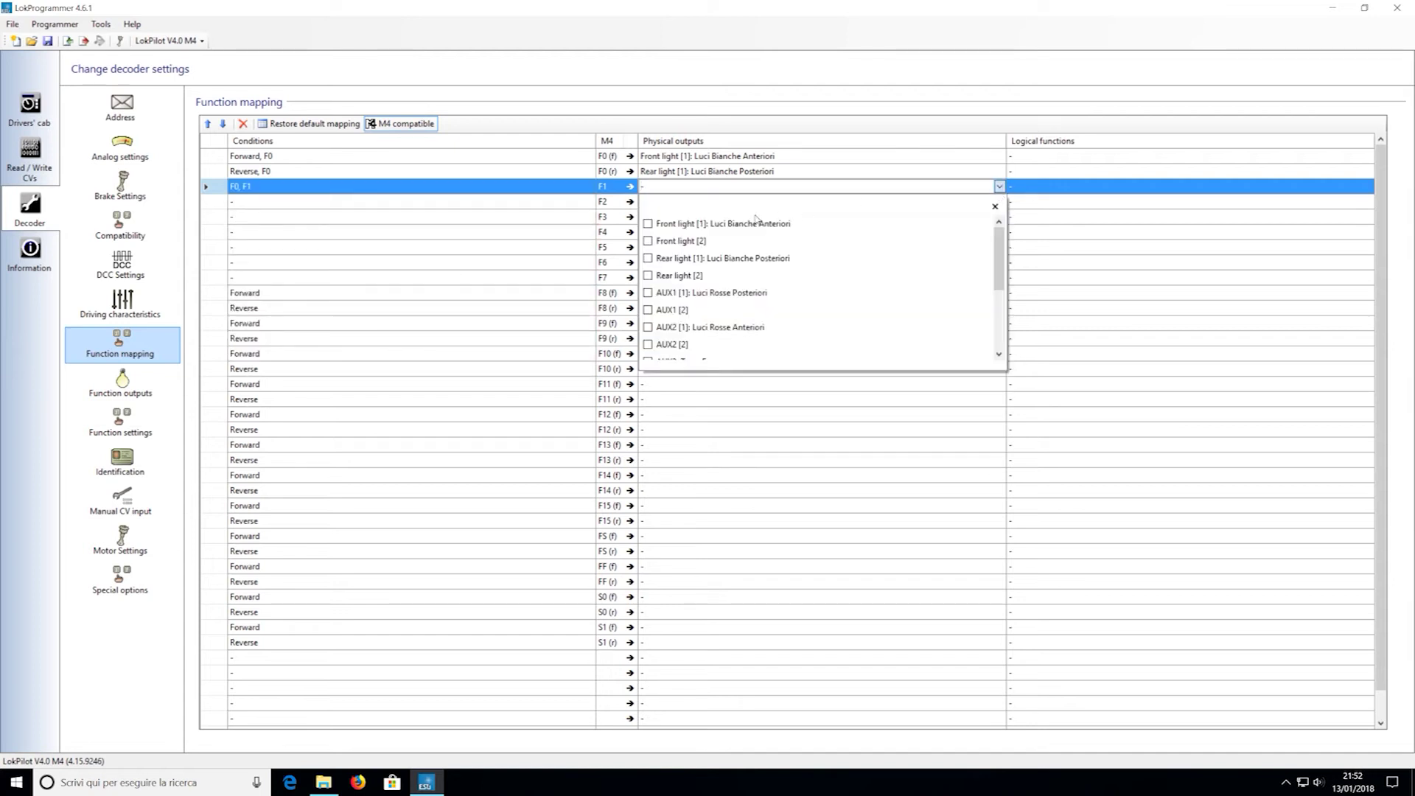
{"action": "left_click", "coordinate": [648, 293]}
{"action": "left_click", "coordinate": [464, 230]}
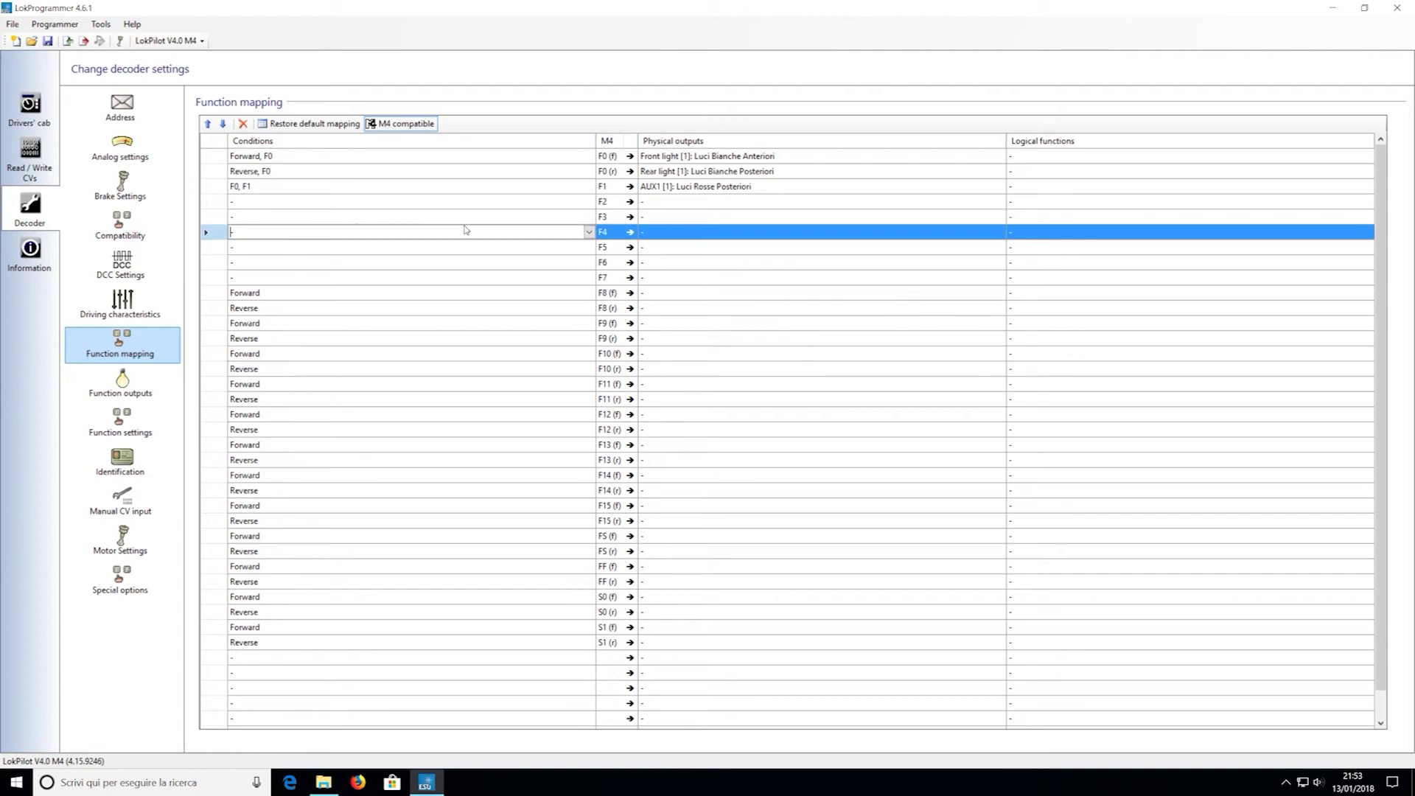
Make the F0, F1 condition direction dependent so it splits into forward and reverse rows.
{"action": "left_click", "coordinate": [322, 206]}
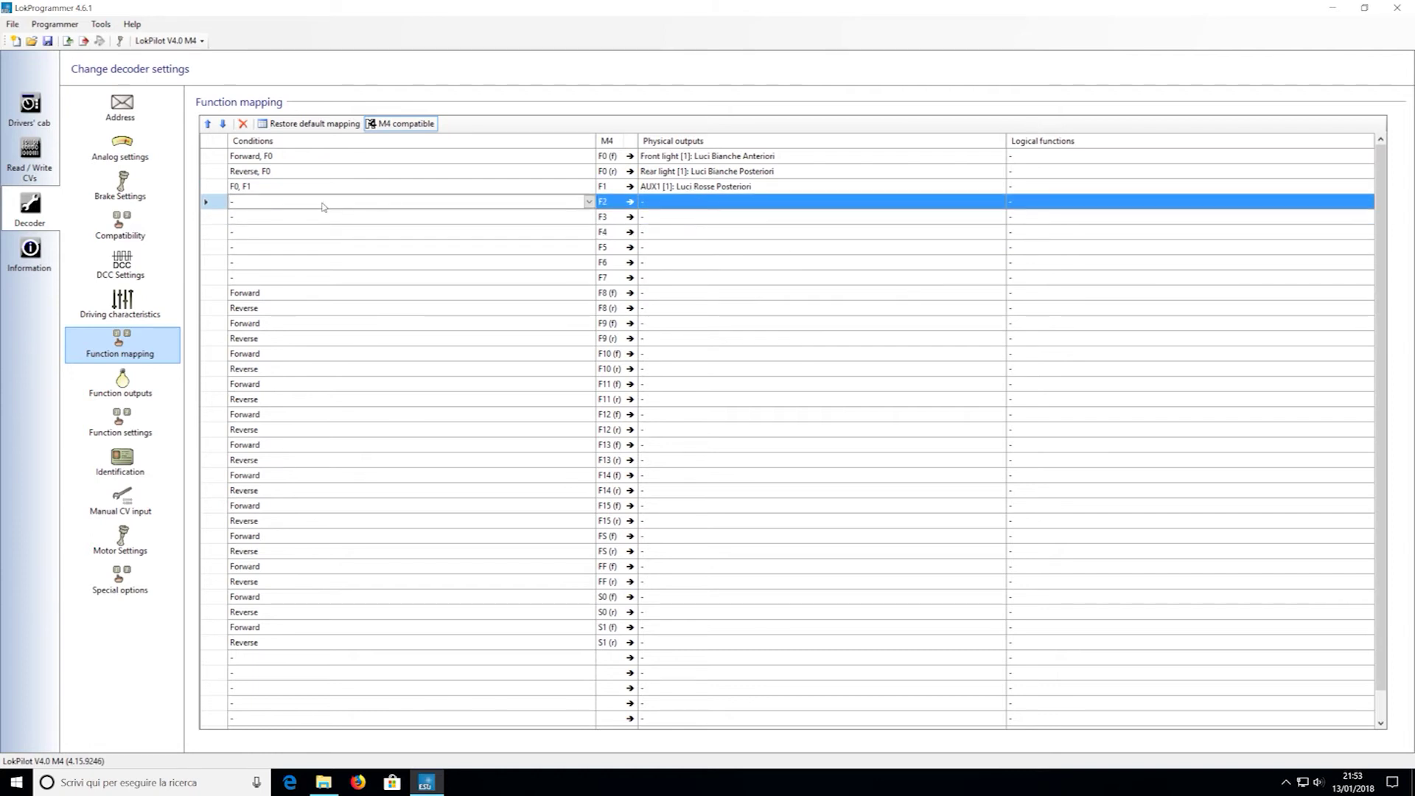
{"action": "left_click", "coordinate": [504, 190]}
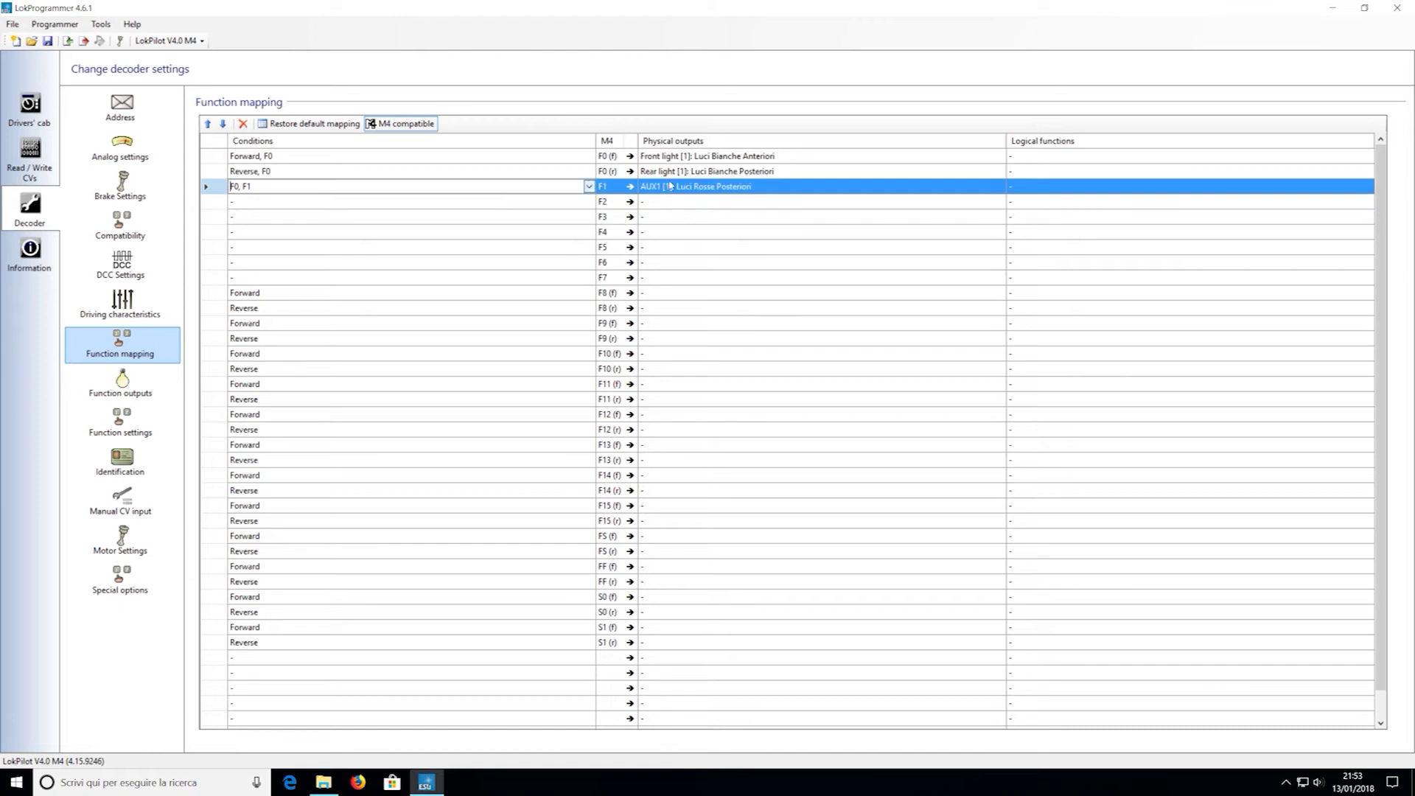
{"action": "left_click", "coordinate": [588, 187]}
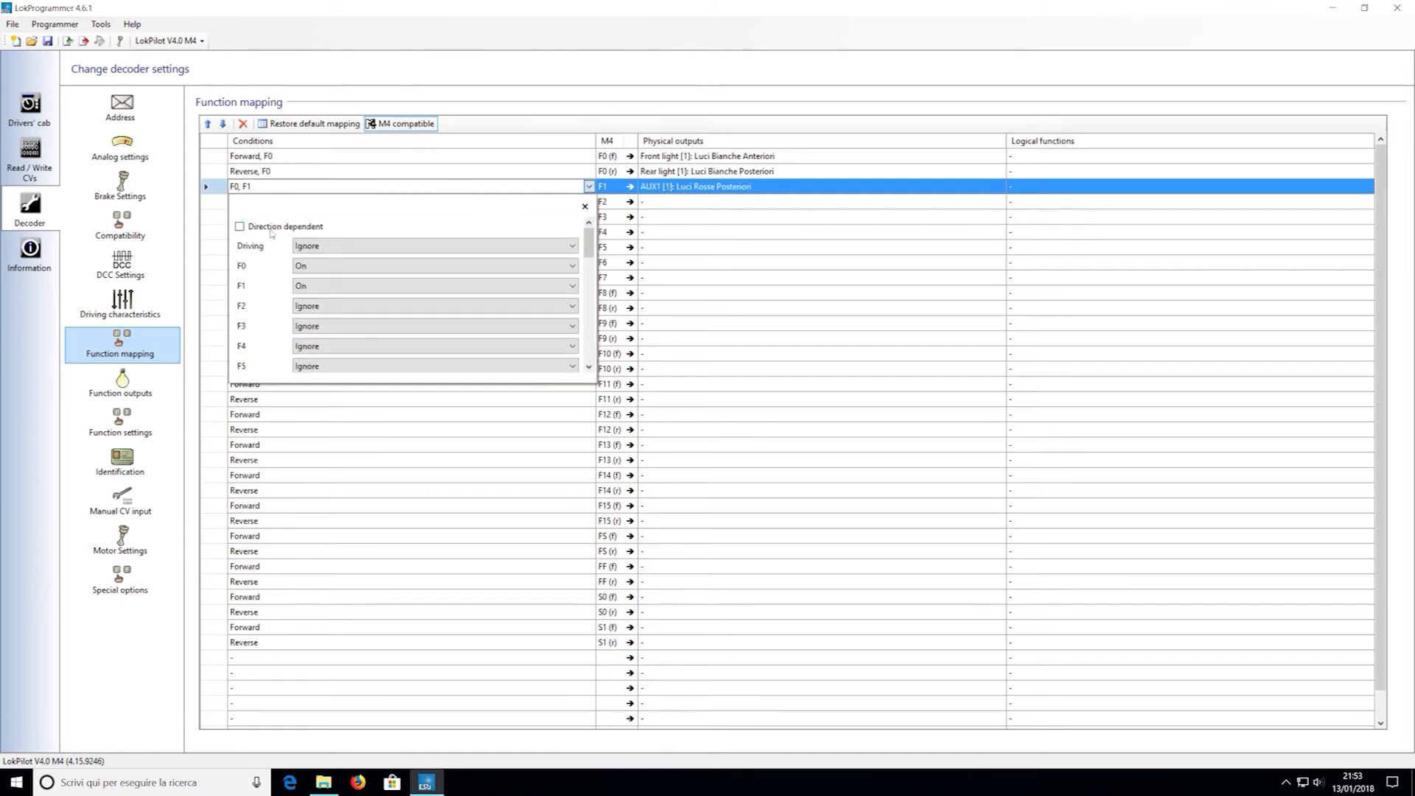
{"action": "left_click", "coordinate": [239, 226]}
{"action": "left_click", "coordinate": [384, 428]}
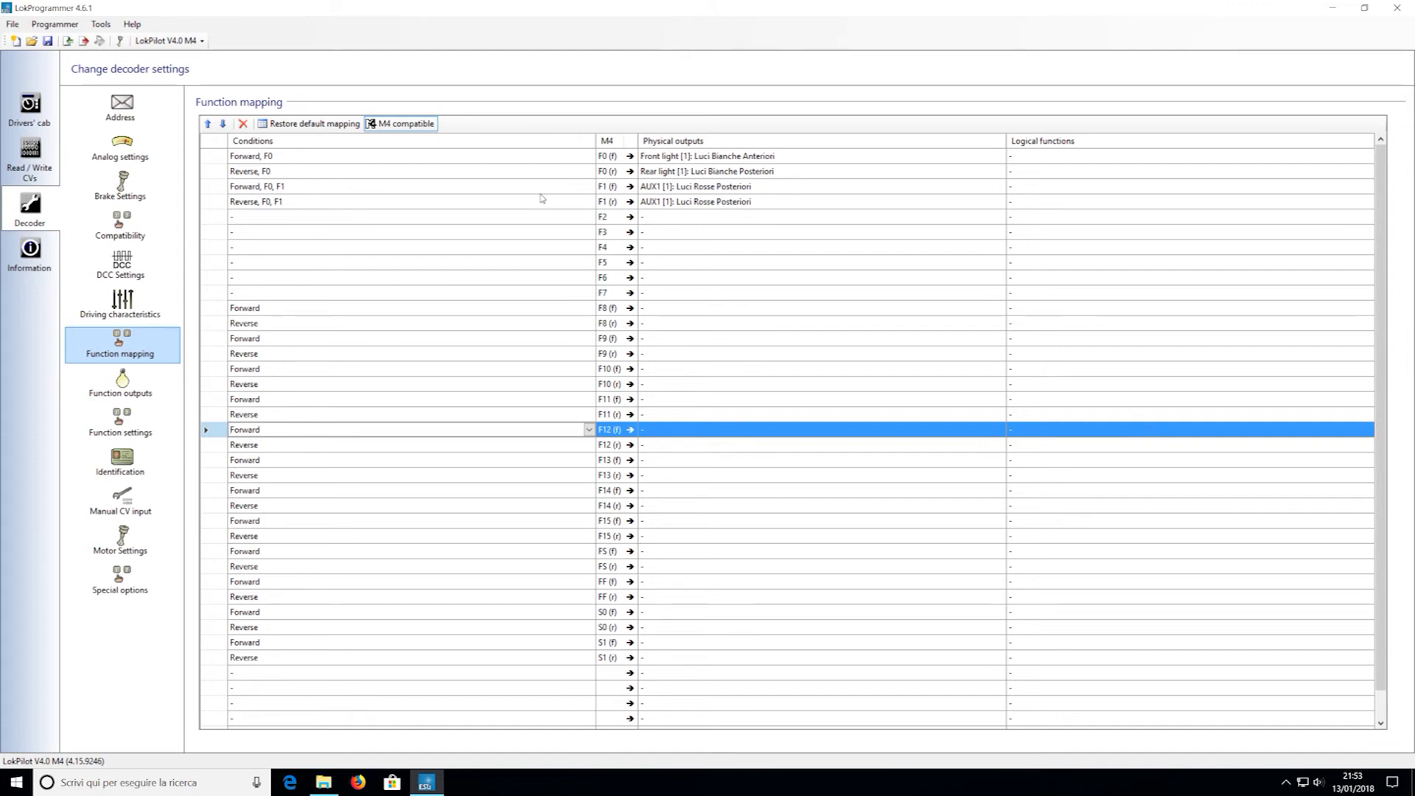
In the Reverse, F0, F1 row, replace output AUX1 [1] with AUX2 [1]: Luci Rosse Anteriori.
{"action": "left_click", "coordinate": [873, 201]}
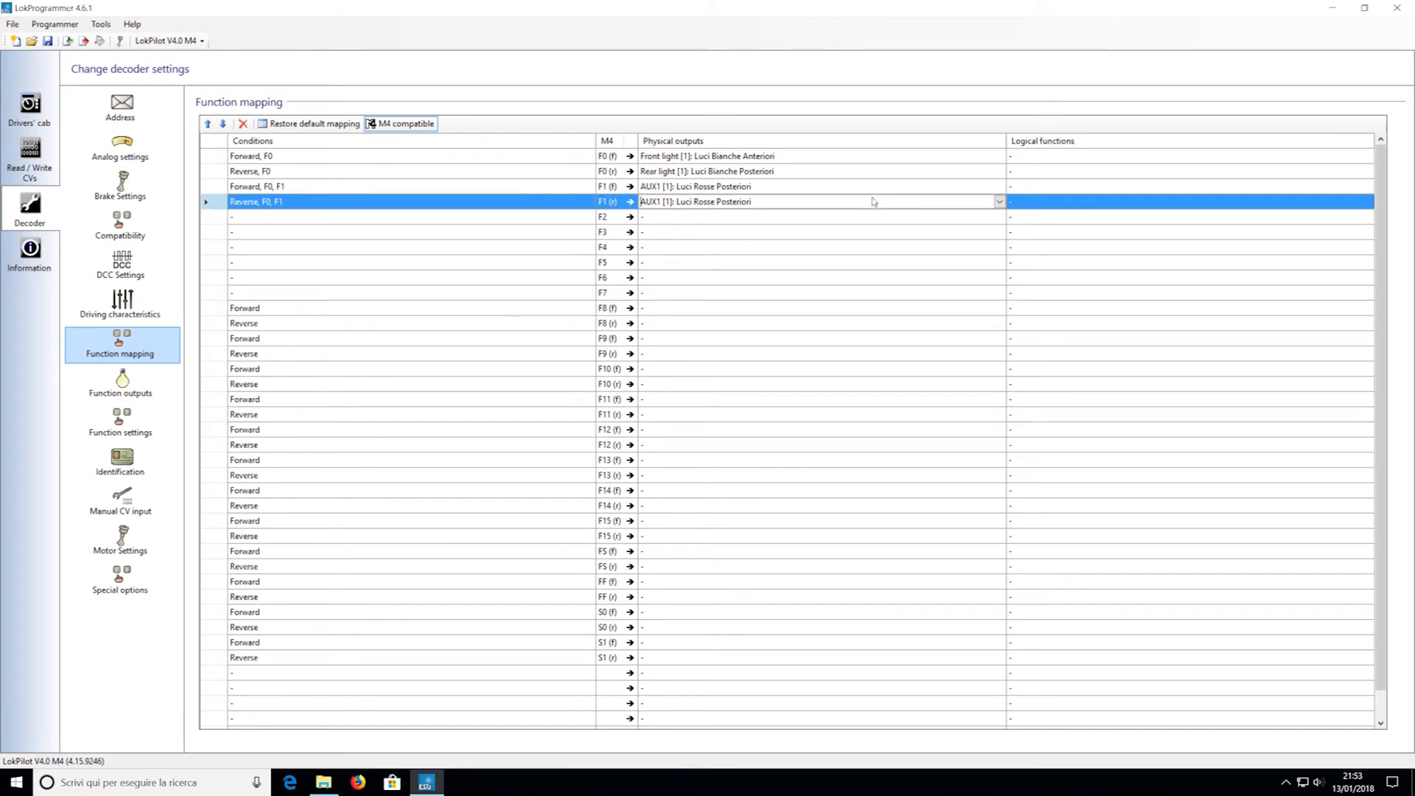
{"action": "left_click", "coordinate": [999, 202]}
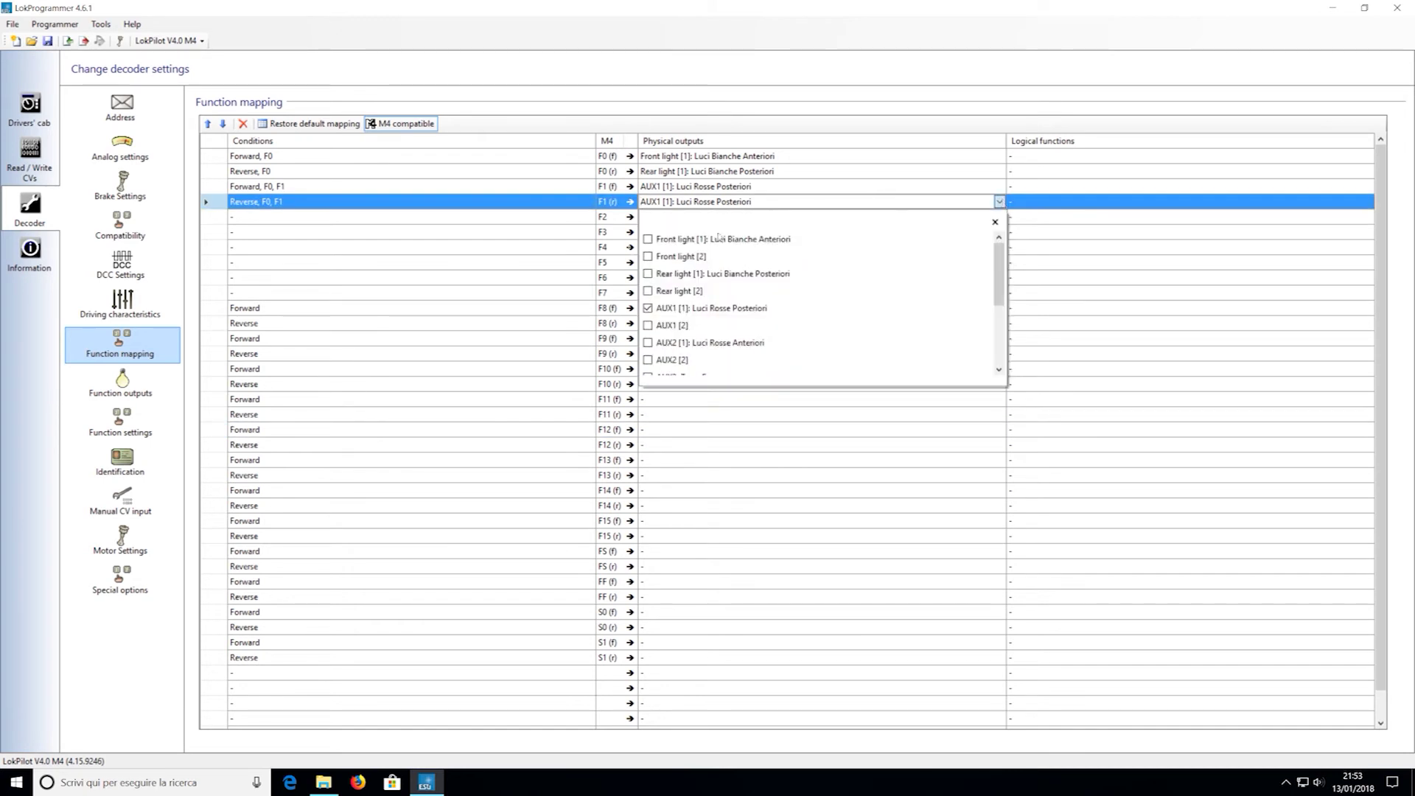
{"action": "left_click", "coordinate": [647, 308]}
{"action": "left_click", "coordinate": [647, 343]}
{"action": "left_click", "coordinate": [473, 278]}
Set the F2 row's condition to F2 On and assign output AUX3: Terzo Faro to it.
{"action": "left_click", "coordinate": [398, 217]}
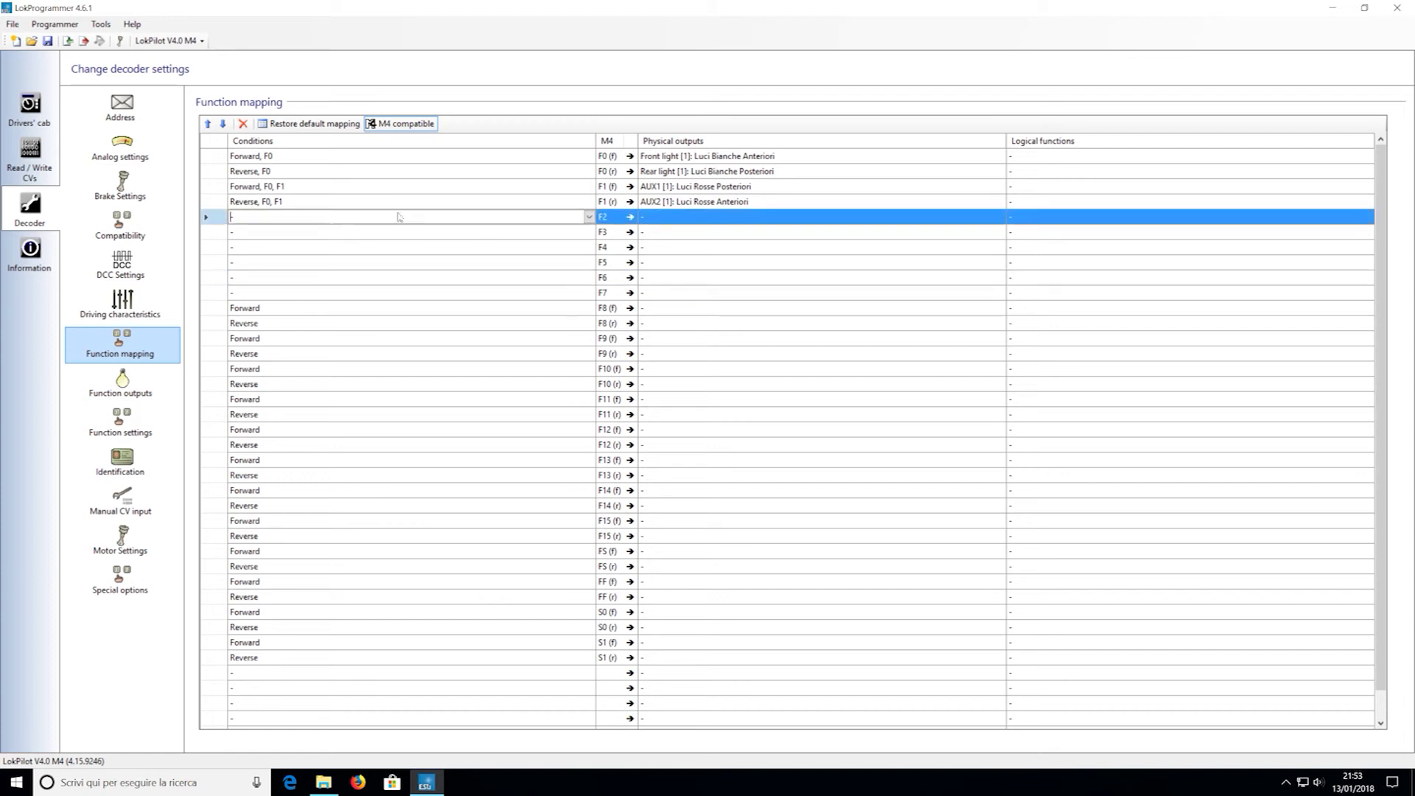
{"action": "left_click", "coordinate": [588, 218]}
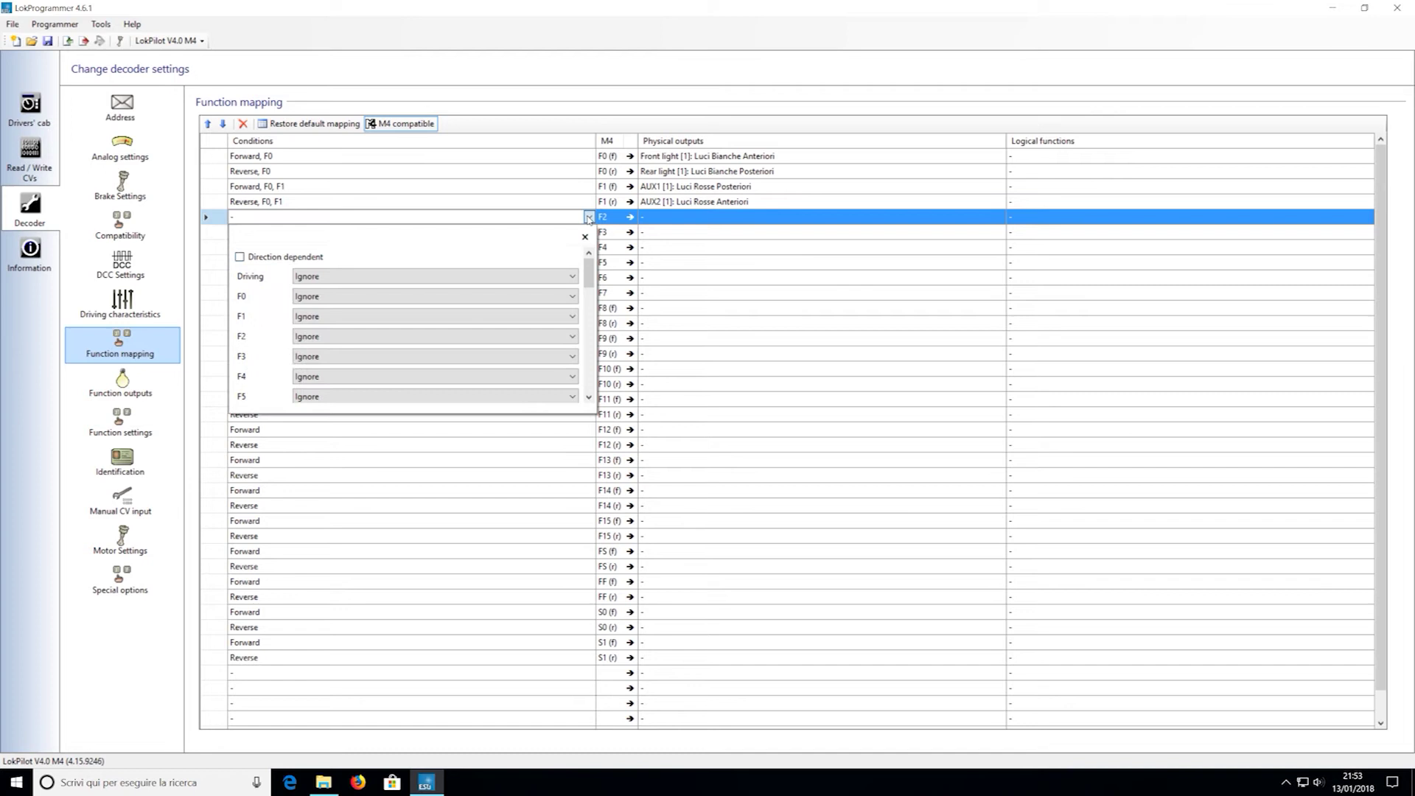
{"action": "left_click", "coordinate": [332, 336]}
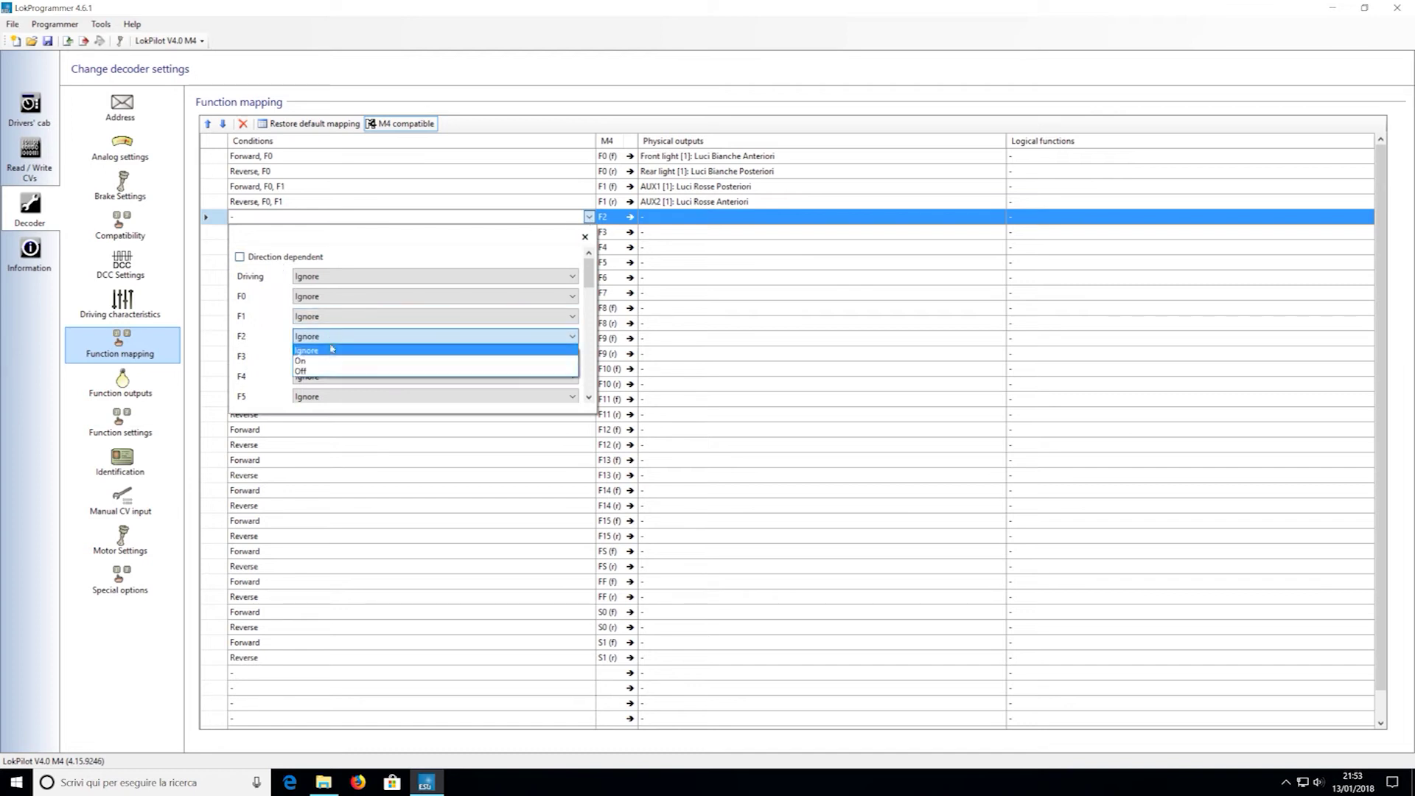
{"action": "left_click", "coordinate": [332, 362]}
{"action": "left_click", "coordinate": [855, 238]}
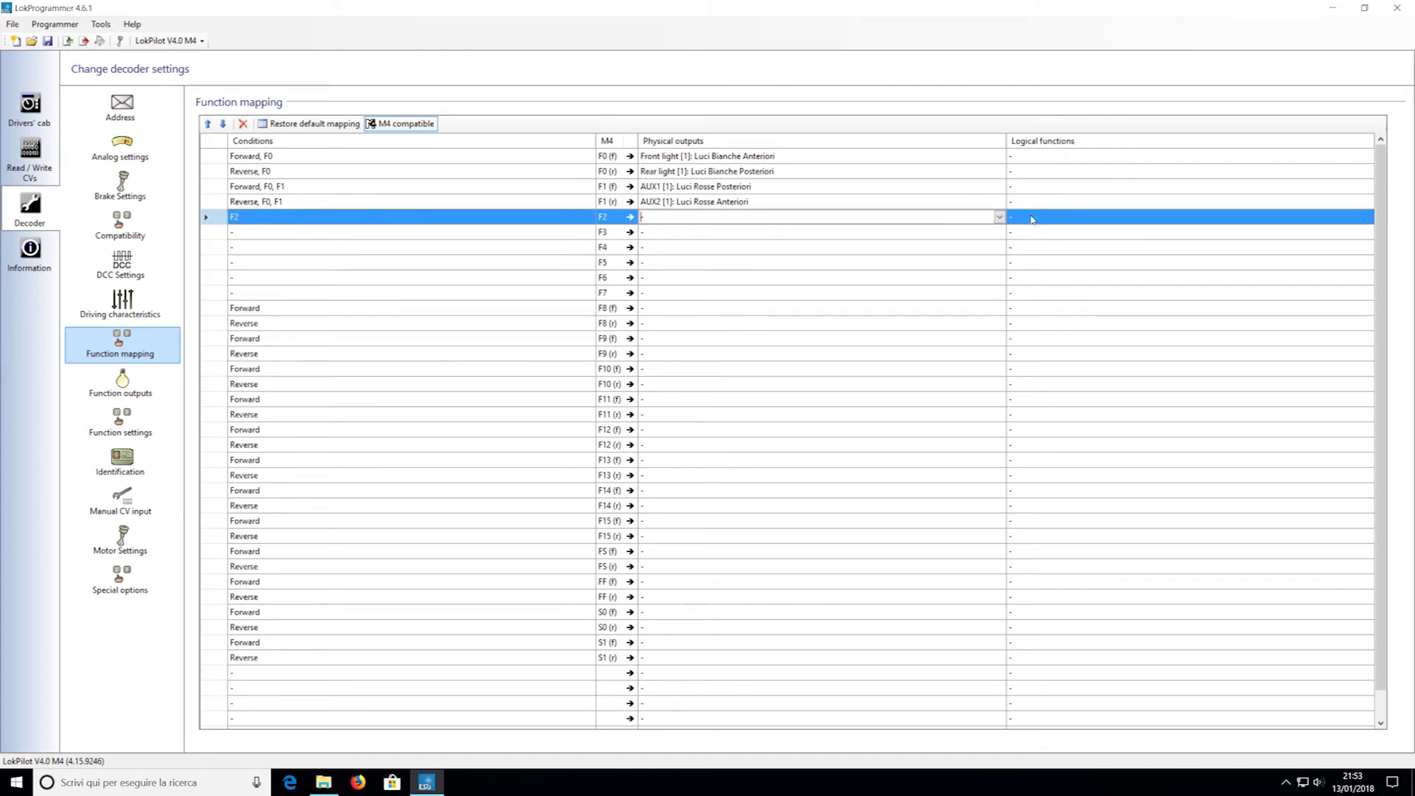
{"action": "left_click", "coordinate": [999, 217]}
{"action": "scroll", "coordinate": [692, 343], "scroll_direction": "down", "scroll_amount": 2}
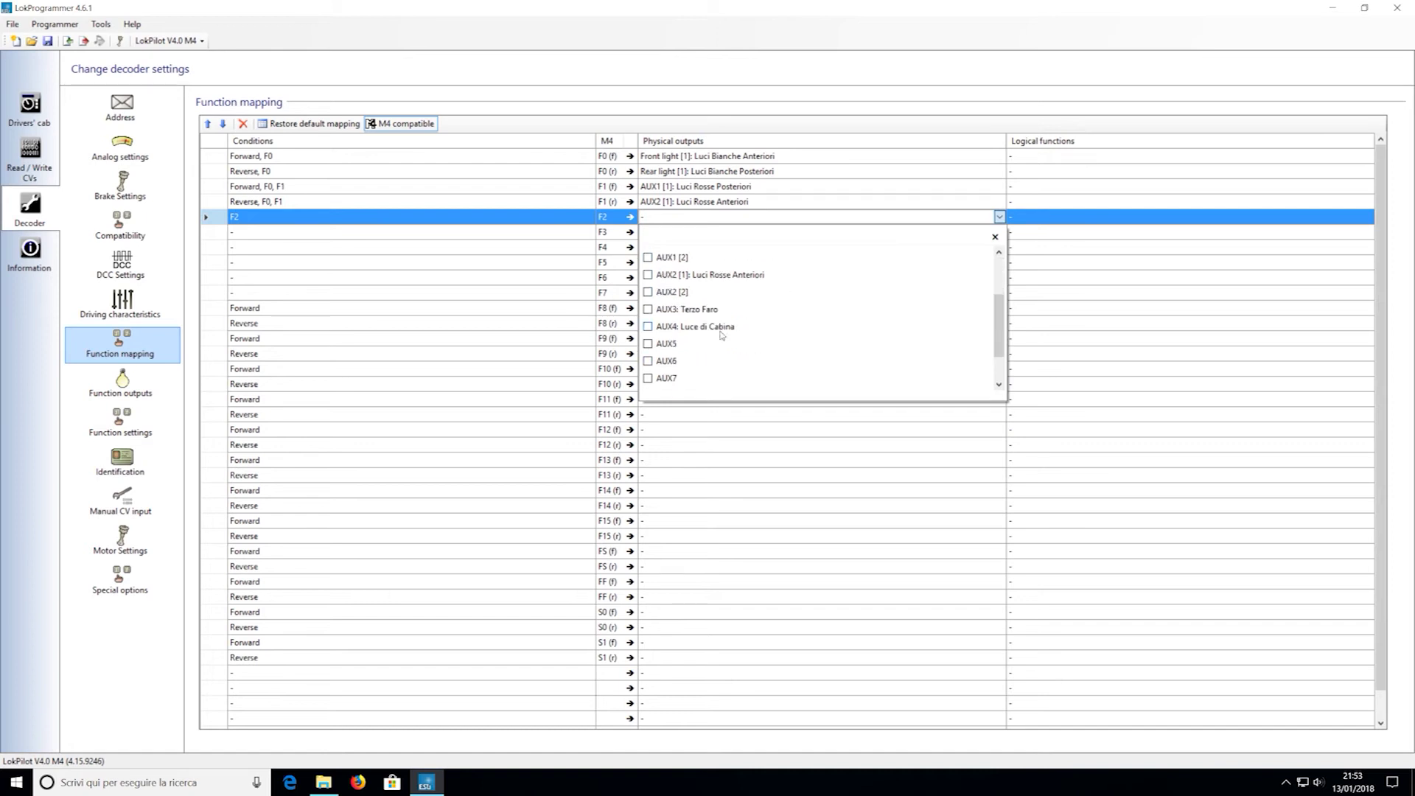
{"action": "left_click", "coordinate": [648, 309]}
{"action": "left_click", "coordinate": [472, 233]}
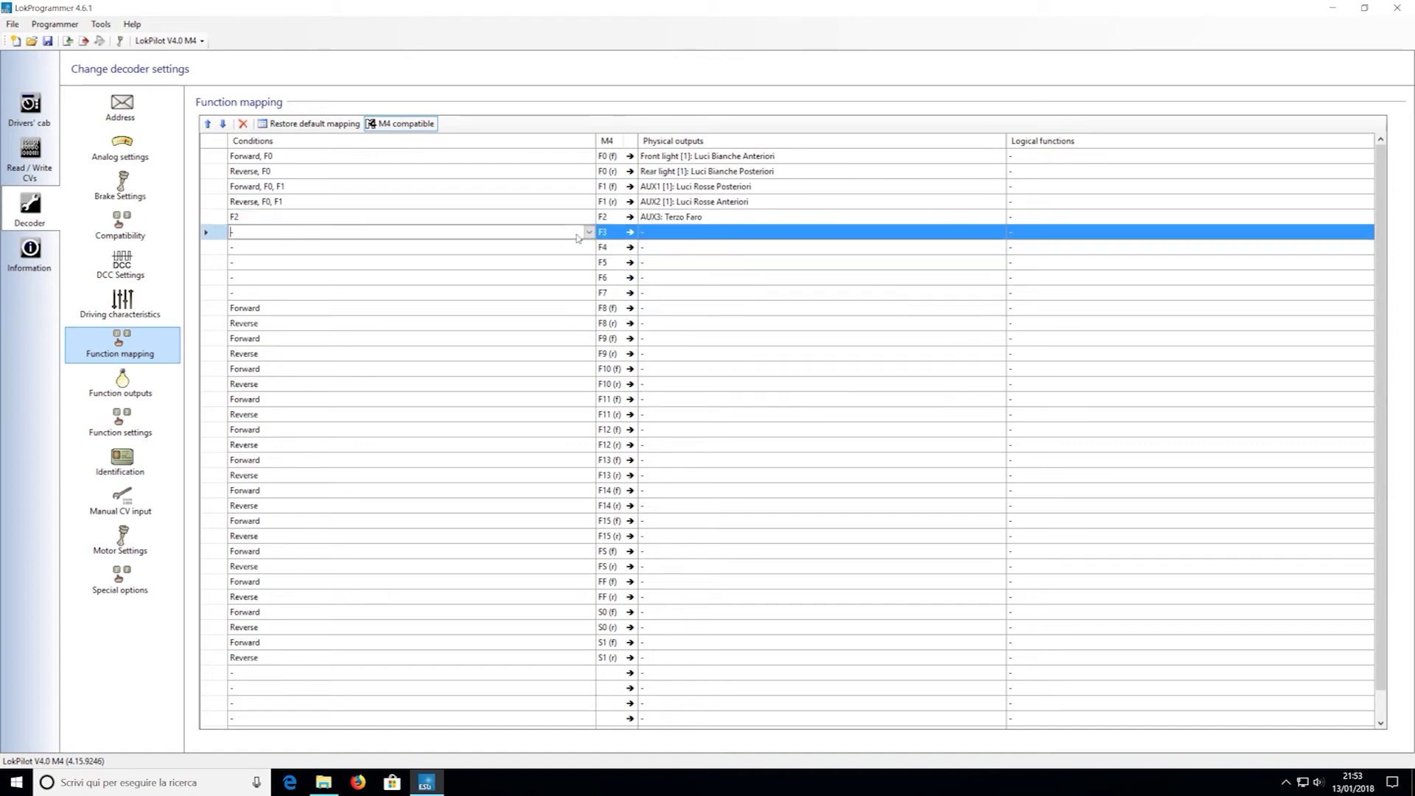
{"action": "left_click", "coordinate": [588, 232]}
{"action": "left_click", "coordinate": [373, 373]}
{"action": "left_click", "coordinate": [373, 378]}
Assign output AUX4: Luce di Cabina to the F3 row.
{"action": "left_click", "coordinate": [867, 237]}
{"action": "left_click", "coordinate": [999, 233]}
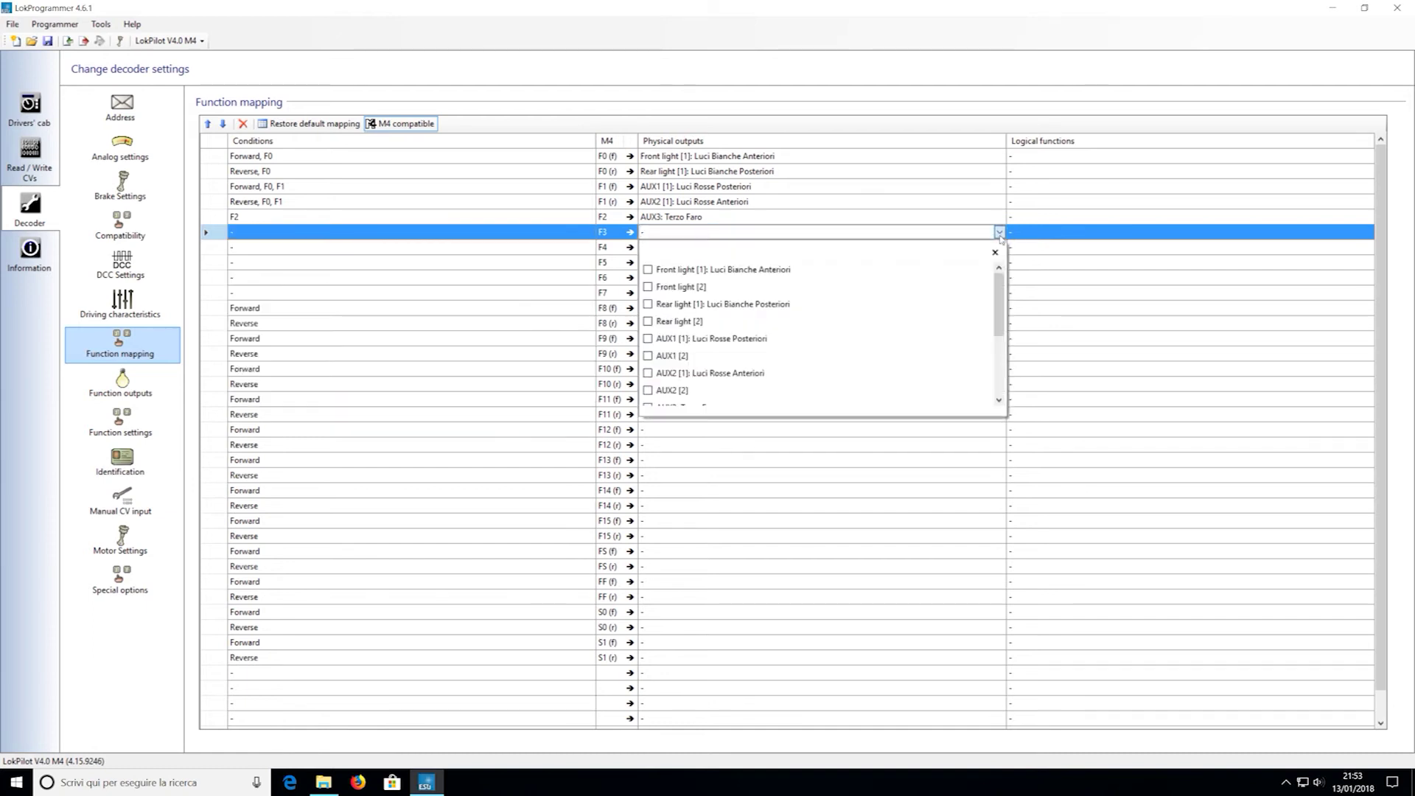
{"action": "scroll", "coordinate": [763, 331], "scroll_direction": "down", "scroll_amount": 2}
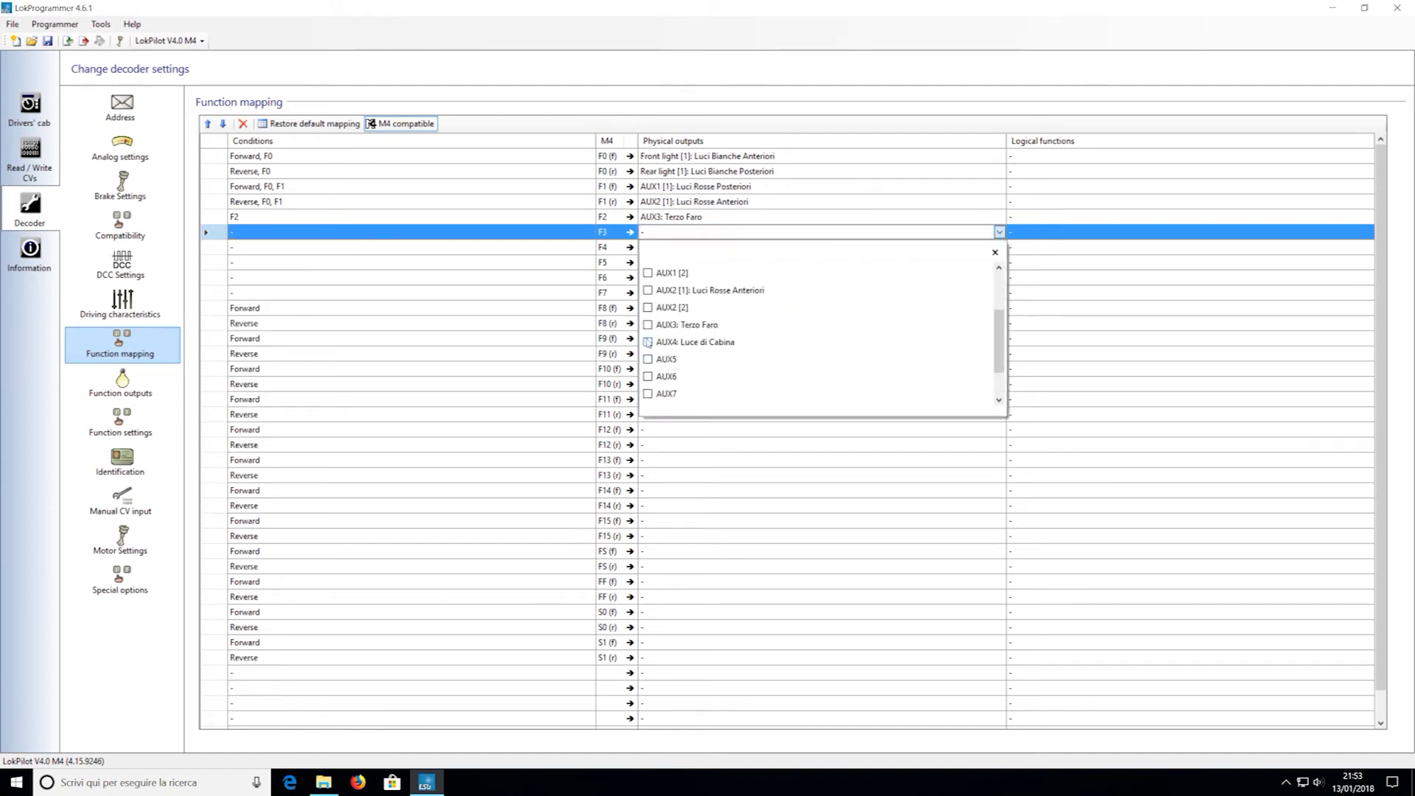
{"action": "left_click", "coordinate": [648, 342]}
{"action": "left_click", "coordinate": [379, 293]}
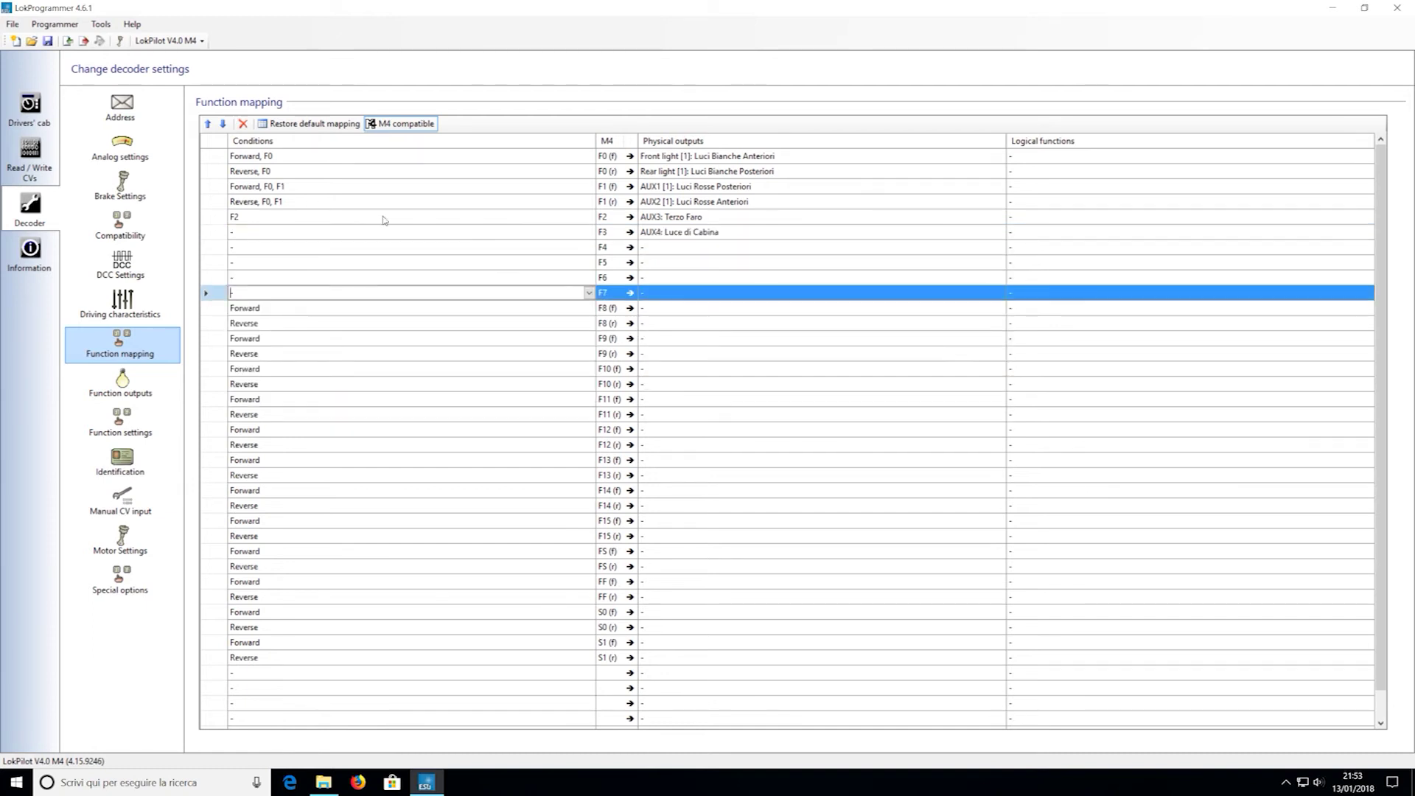
Set the condition of the AUX4: Luce di Cabina row to F3 On.
{"action": "left_click", "coordinate": [411, 240]}
{"action": "left_click", "coordinate": [410, 235]}
{"action": "left_click", "coordinate": [314, 372]}
{"action": "left_click", "coordinate": [315, 392]}
{"action": "left_click", "coordinate": [378, 201]}
{"action": "left_click", "coordinate": [419, 219]}
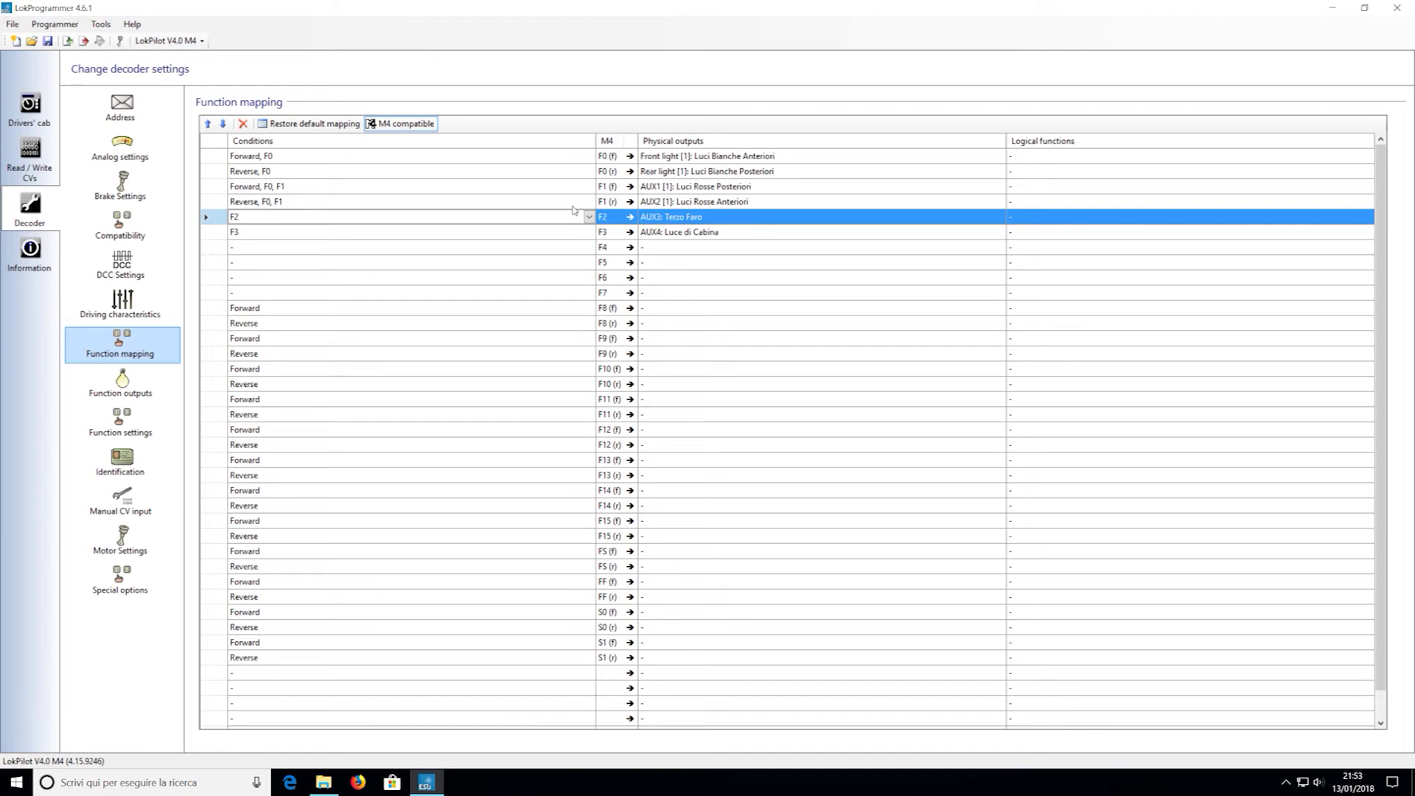
Write the new mapping to the decoder and switch on the Light function in the drivers' cab decoder test.
{"action": "left_click", "coordinate": [98, 42]}
{"action": "left_click", "coordinate": [740, 436]}
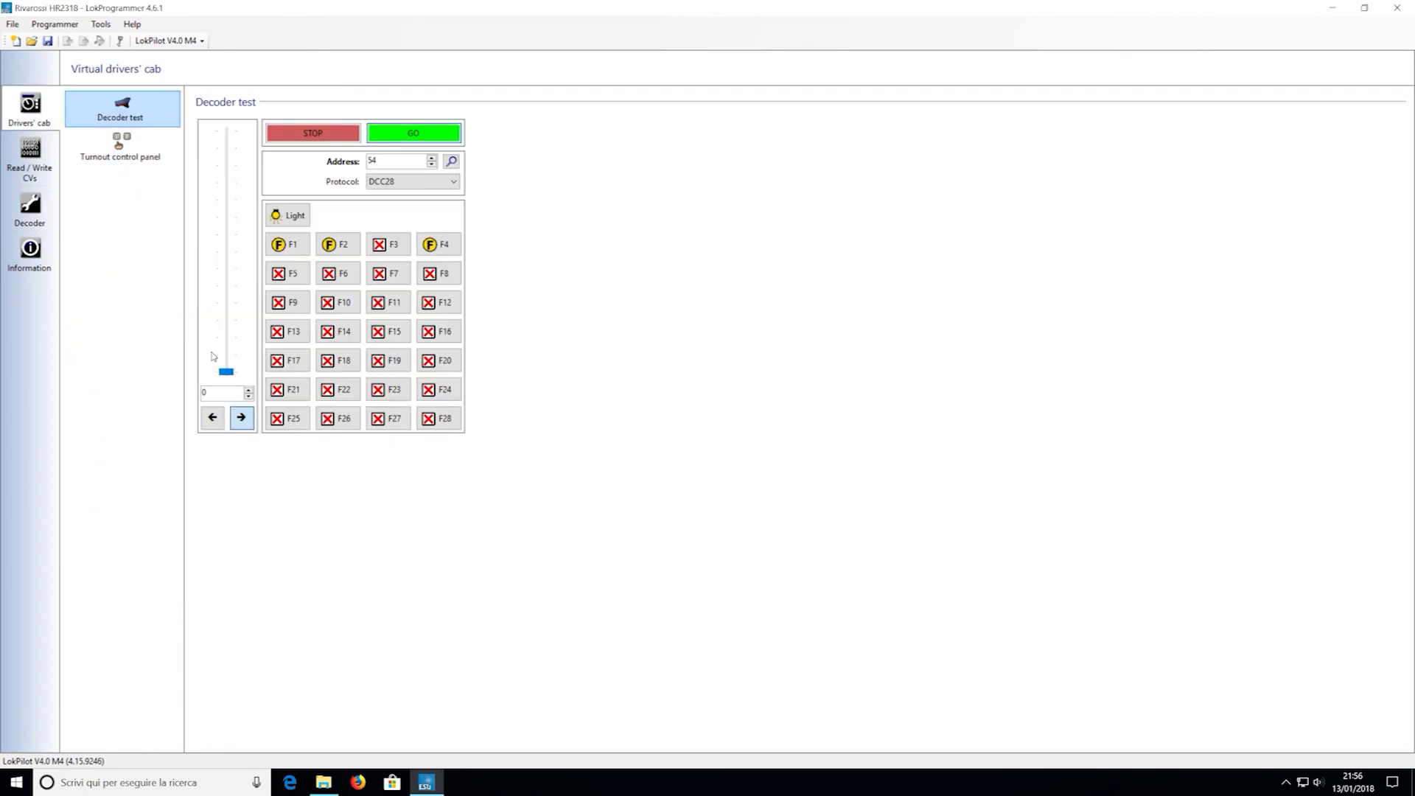
{"action": "left_click", "coordinate": [276, 216]}
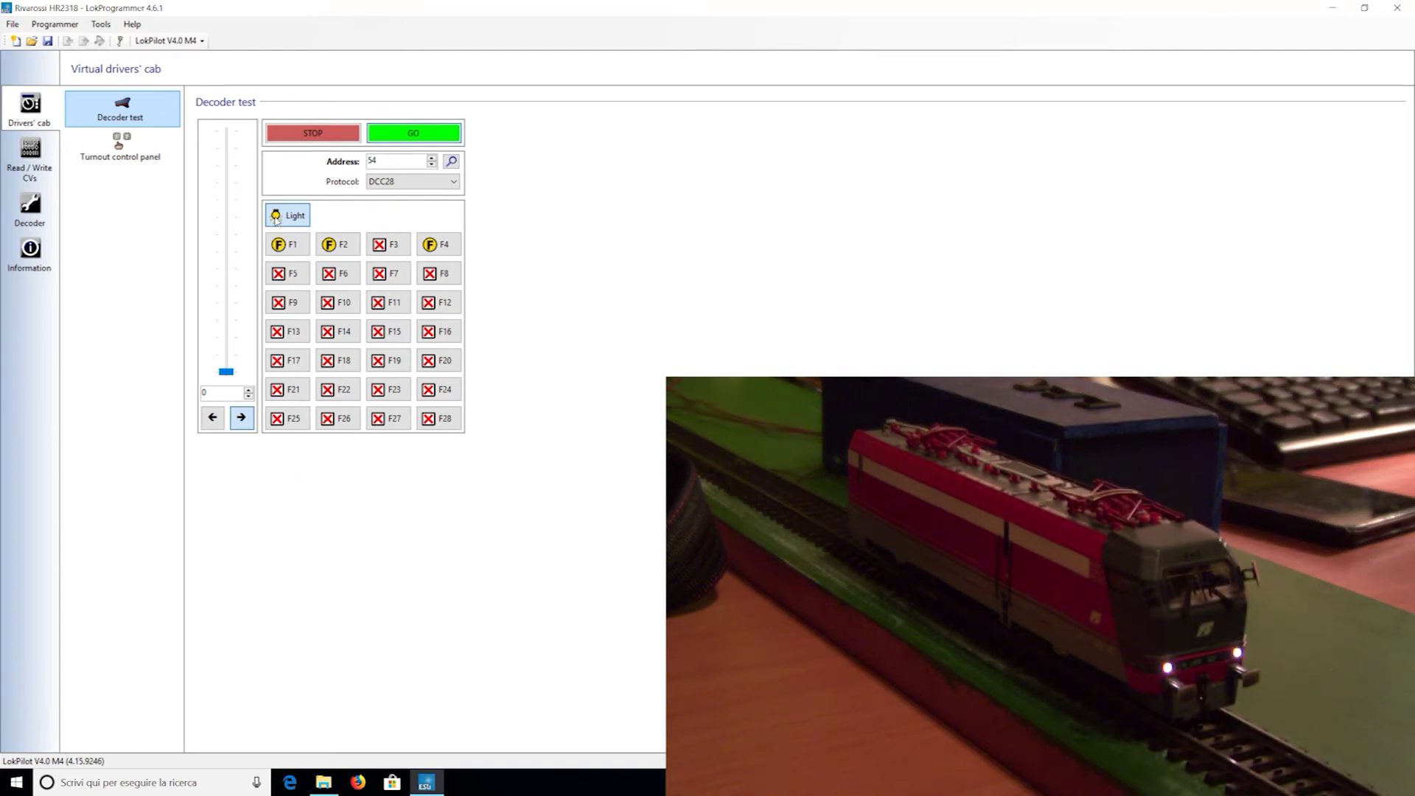
Test functions F2 and F3 with the light switched on and change the driving direction to reverse.
{"action": "left_click", "coordinate": [350, 249]}
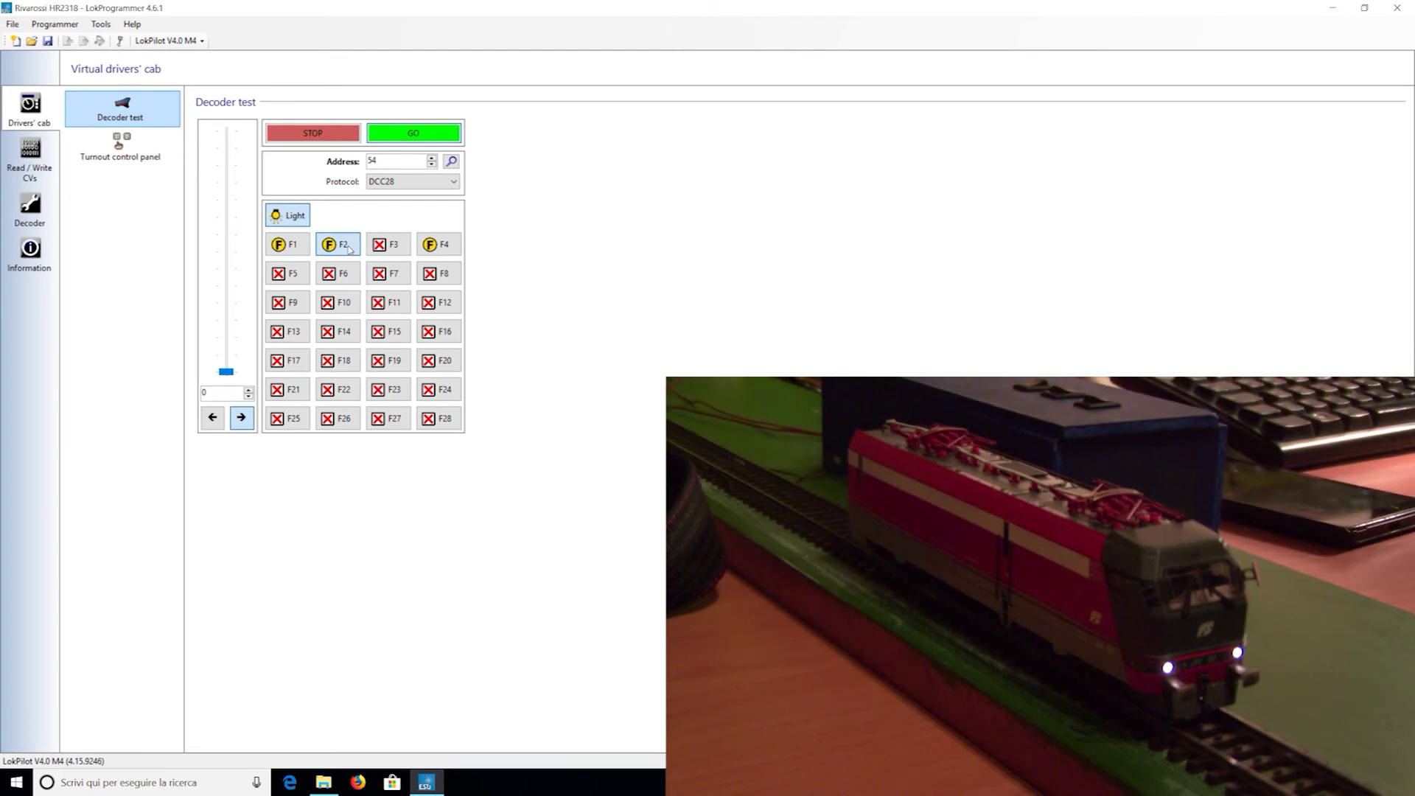
{"action": "left_click", "coordinate": [388, 251]}
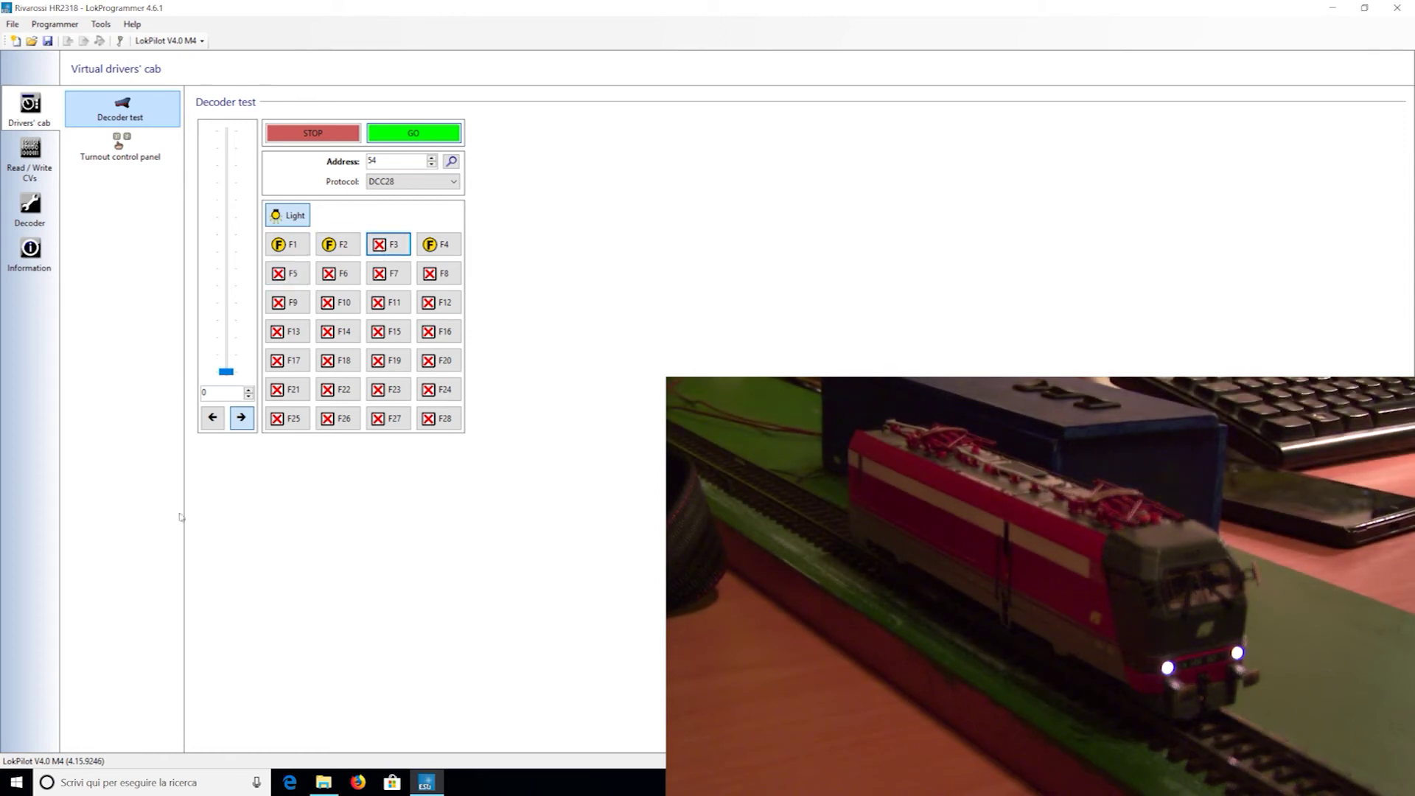
{"action": "left_click", "coordinate": [213, 418]}
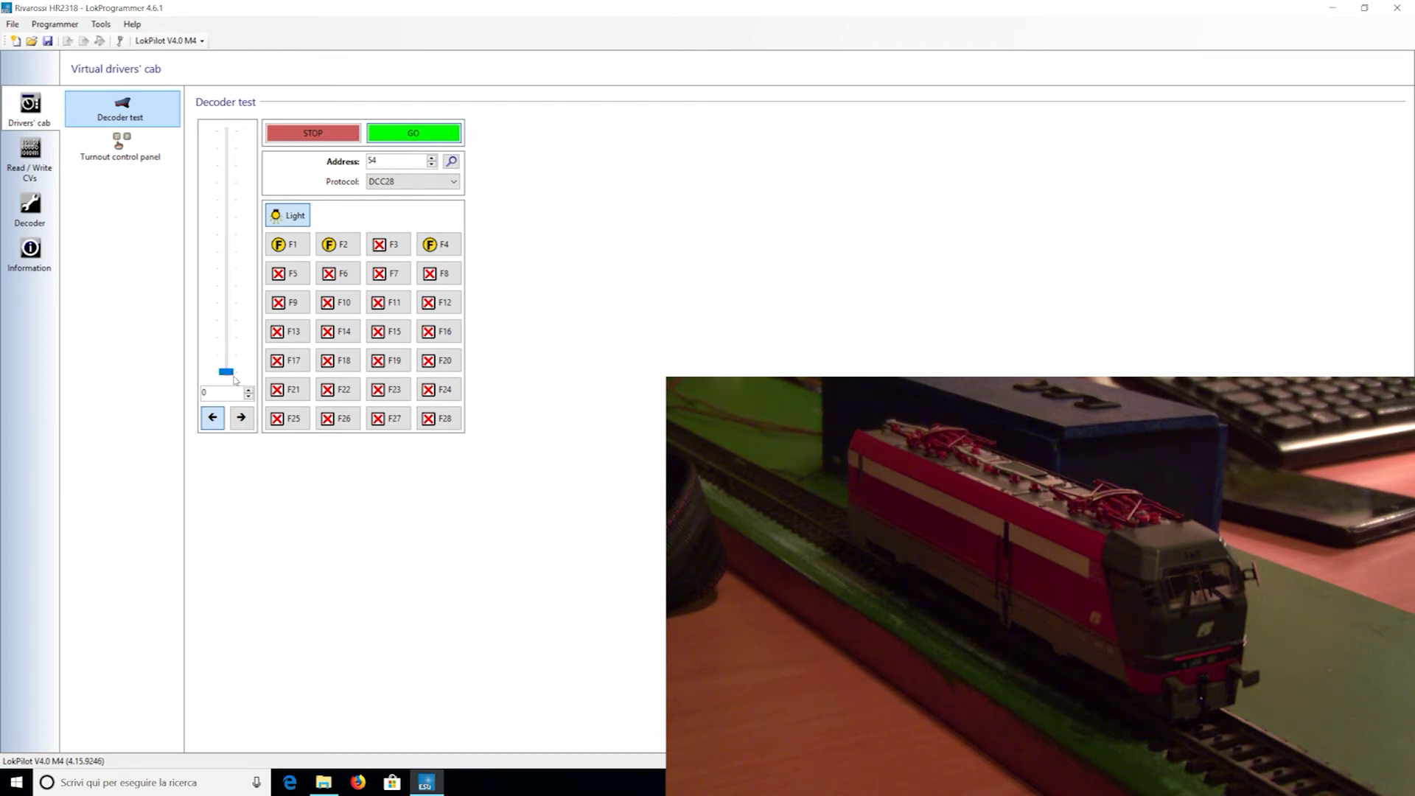
Test F1 with the lights in reverse and forward, restarting track power, and finish with F1 off and the track stopped.
{"action": "left_click", "coordinate": [280, 252]}
{"action": "left_click", "coordinate": [437, 134]}
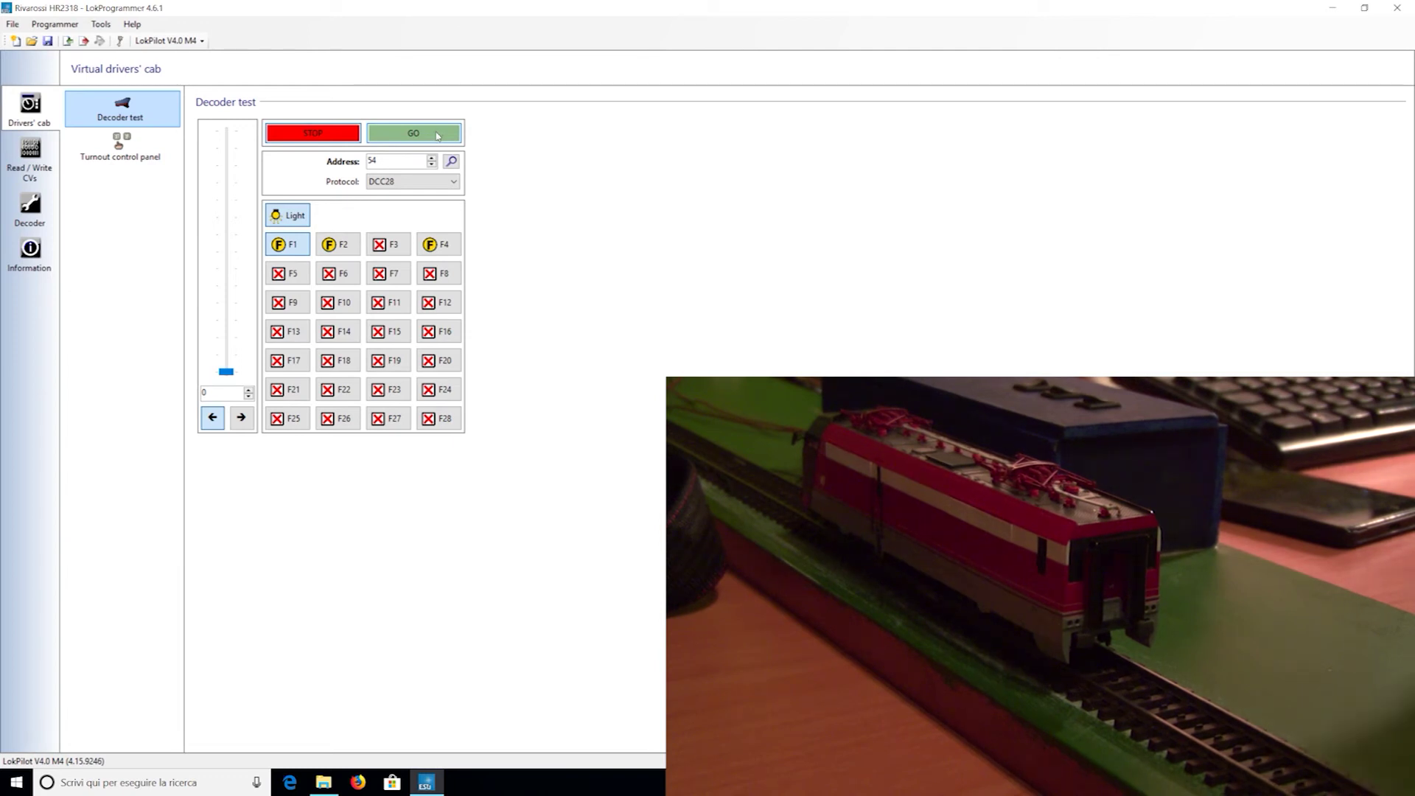
{"action": "left_click", "coordinate": [437, 134]}
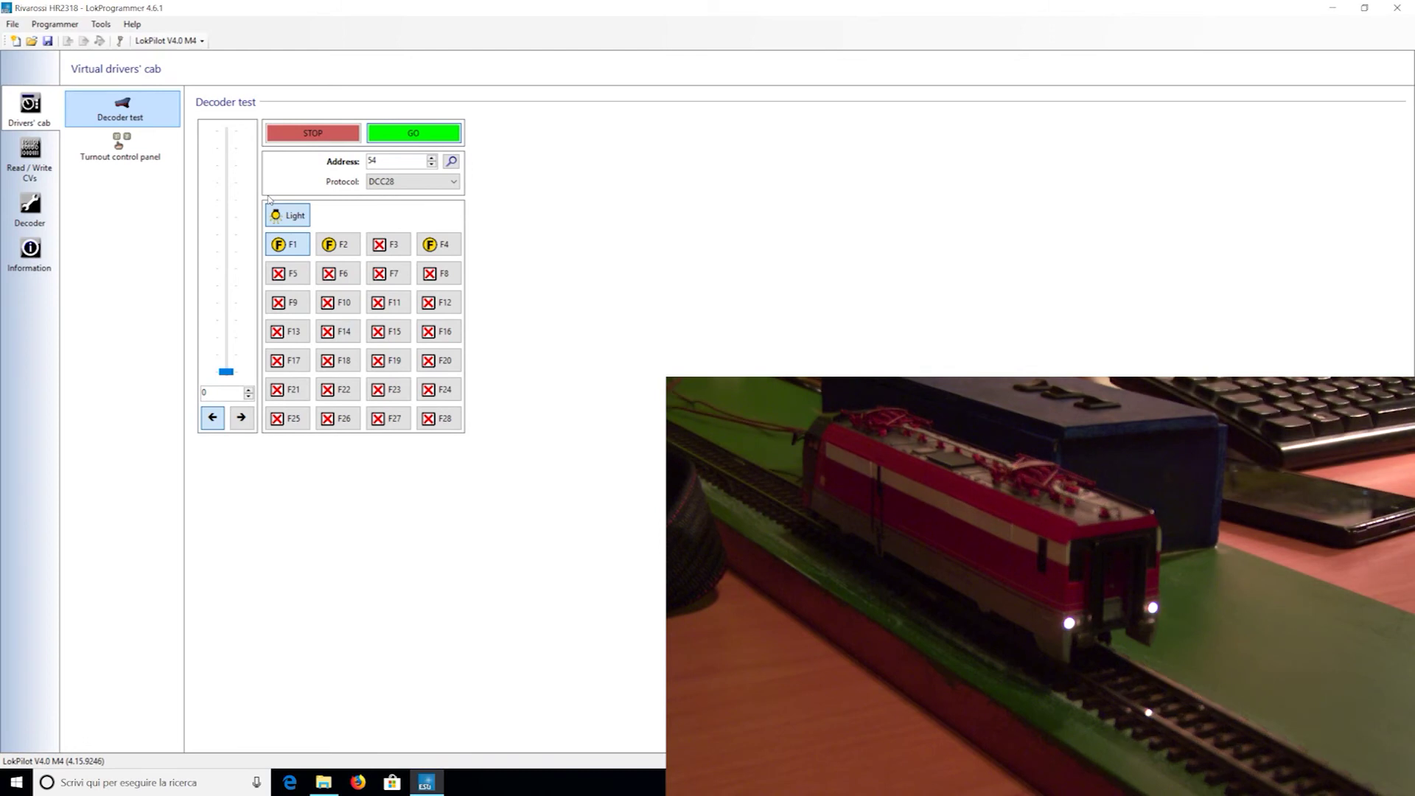
{"action": "left_click", "coordinate": [238, 419]}
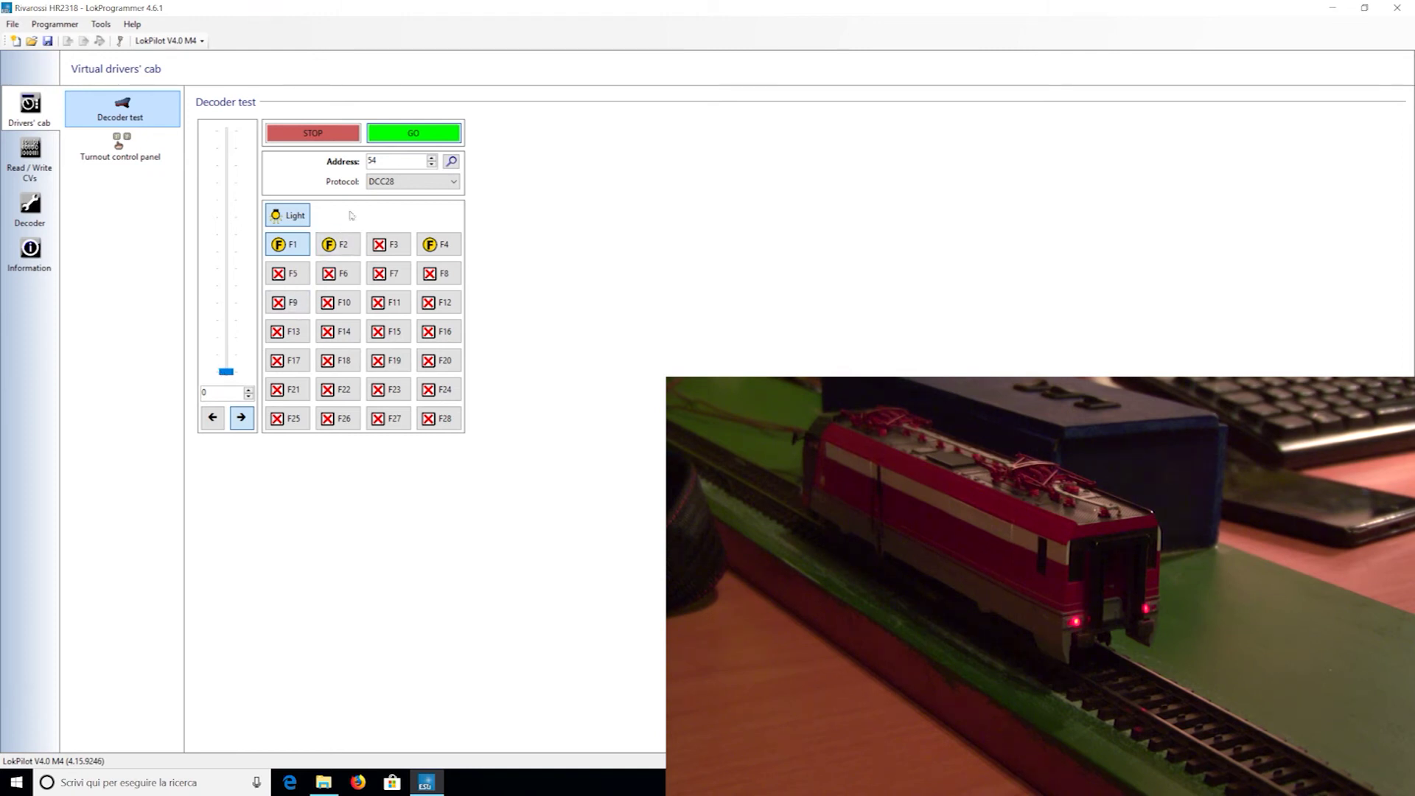
{"action": "left_click", "coordinate": [287, 246]}
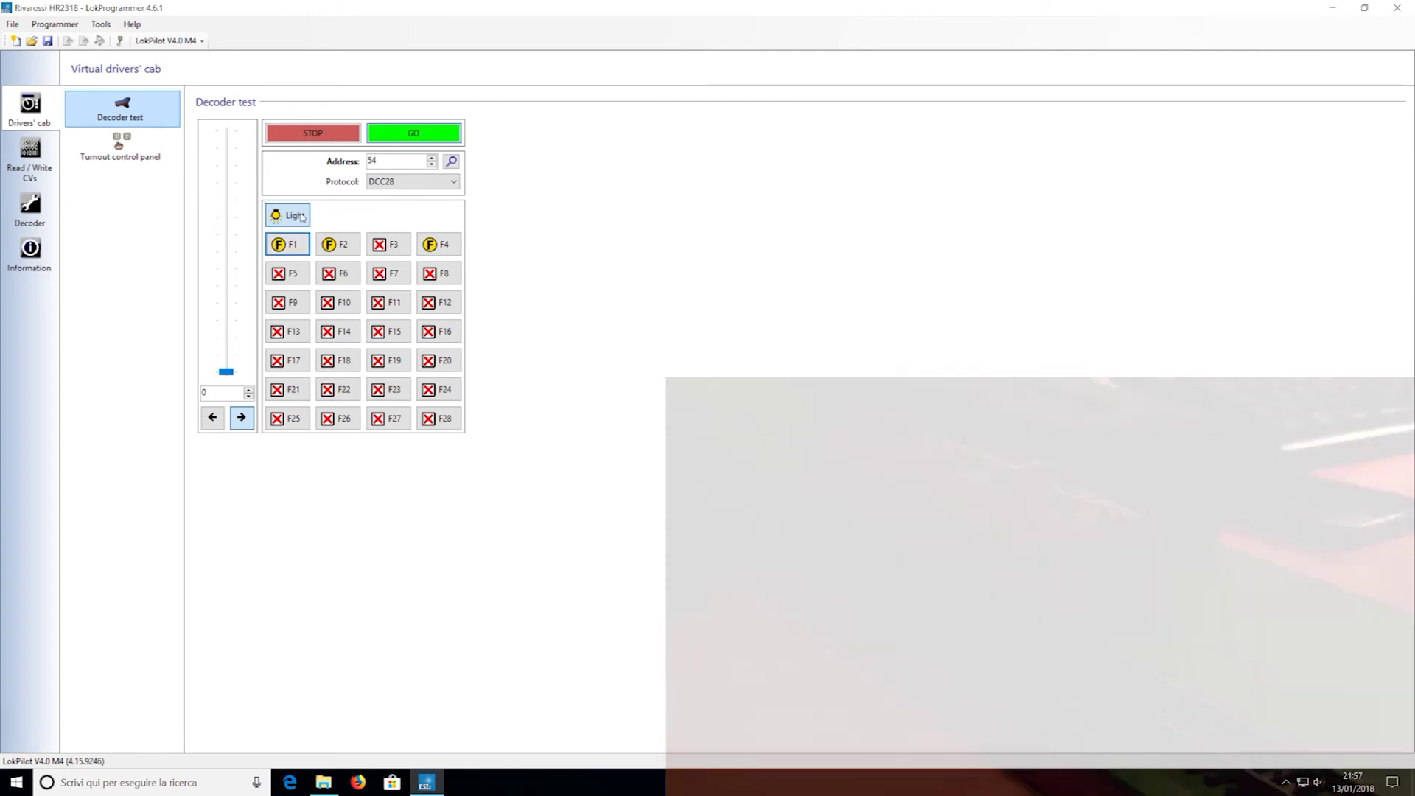
{"action": "left_click", "coordinate": [322, 130]}
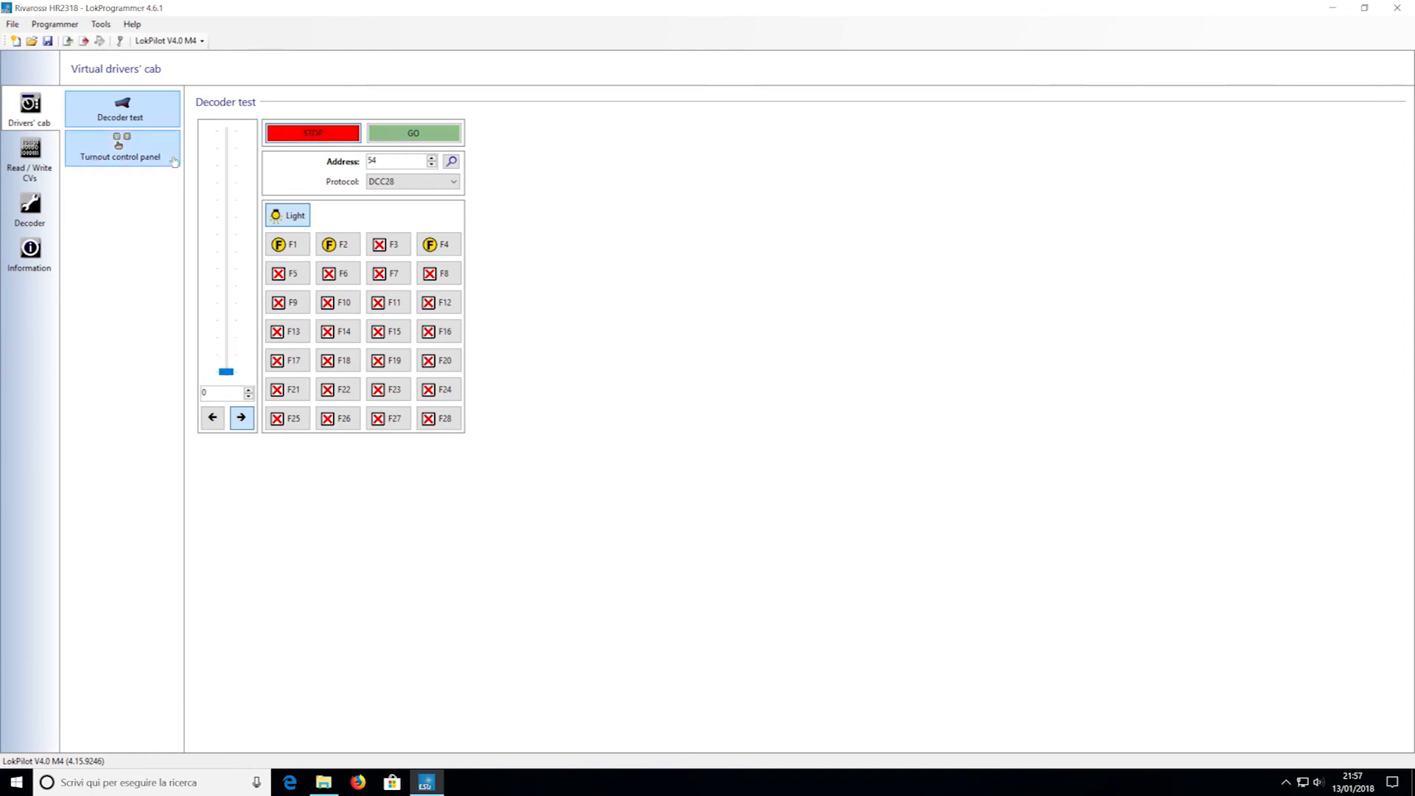
Return to the decoder's function mapping and set the F4 row's condition to F4 On.
{"action": "left_click", "coordinate": [45, 217]}
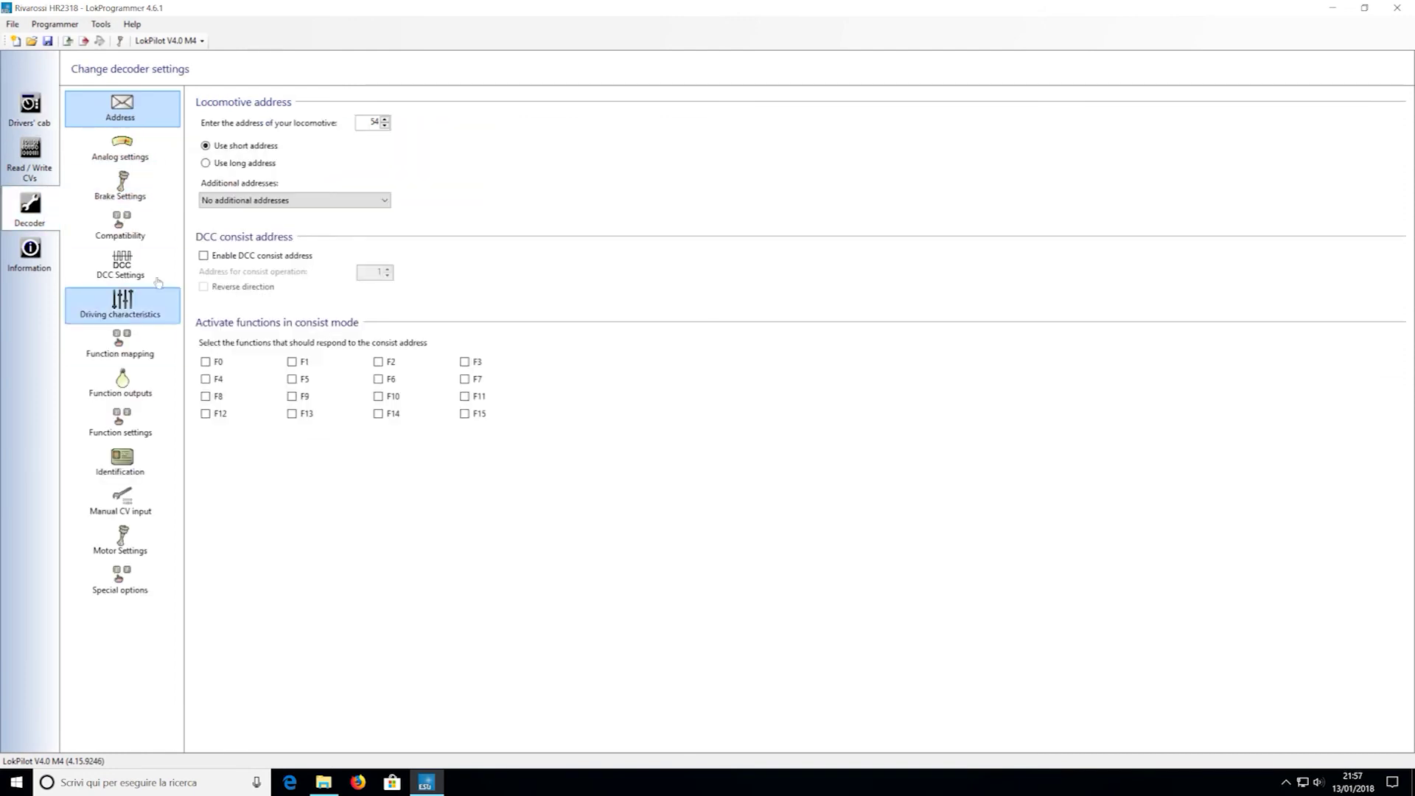
{"action": "left_click", "coordinate": [149, 372]}
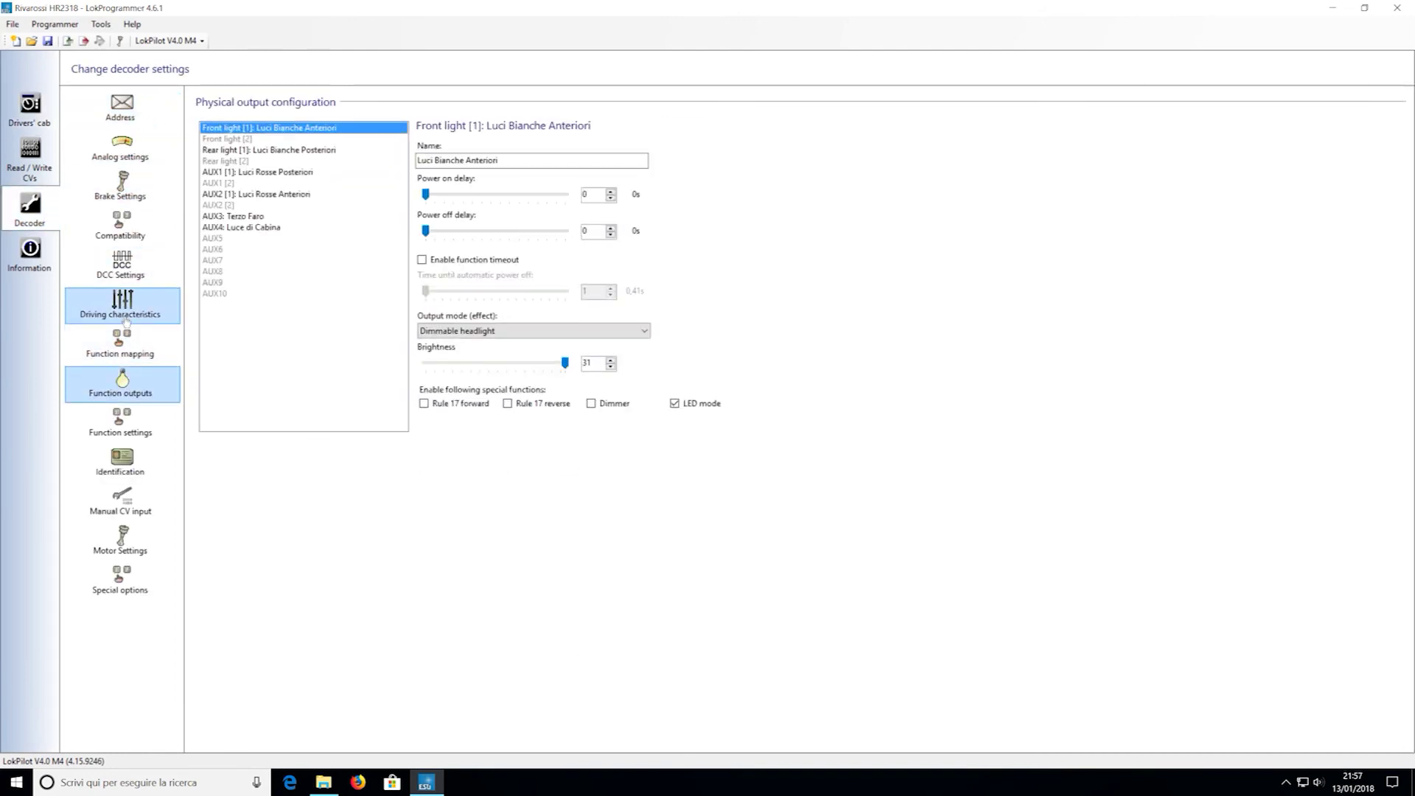
{"action": "left_click", "coordinate": [124, 352]}
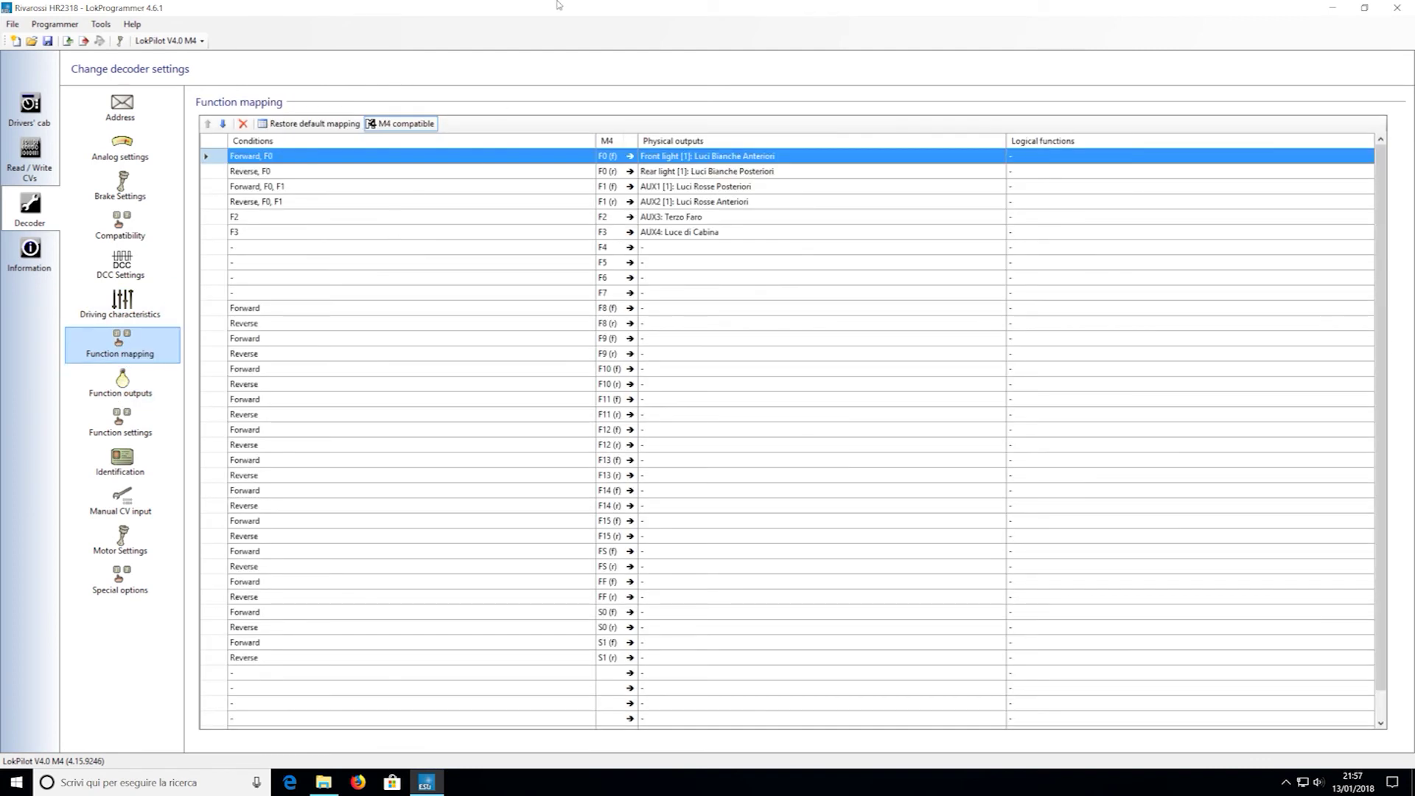
{"action": "left_click", "coordinate": [549, 251]}
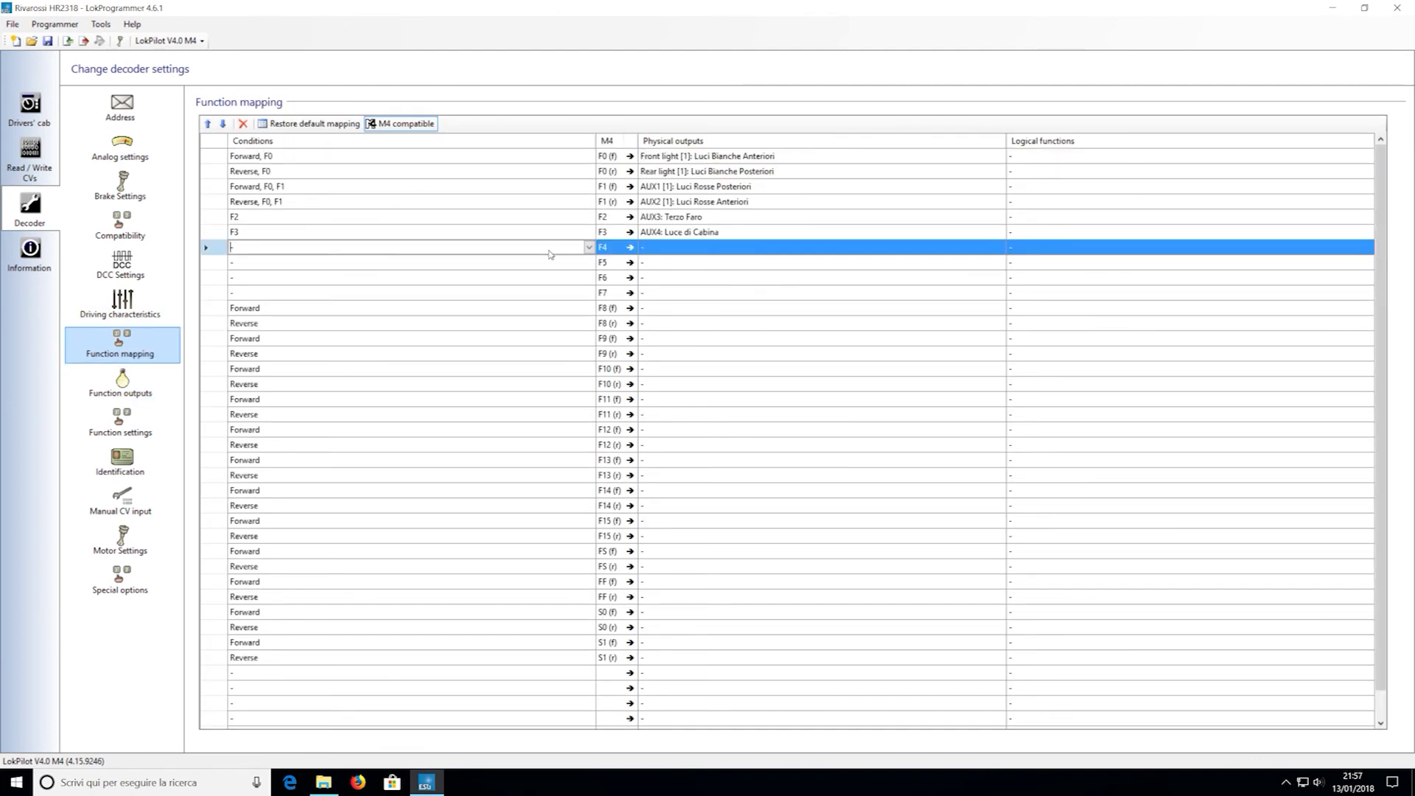
{"action": "left_click", "coordinate": [589, 248]}
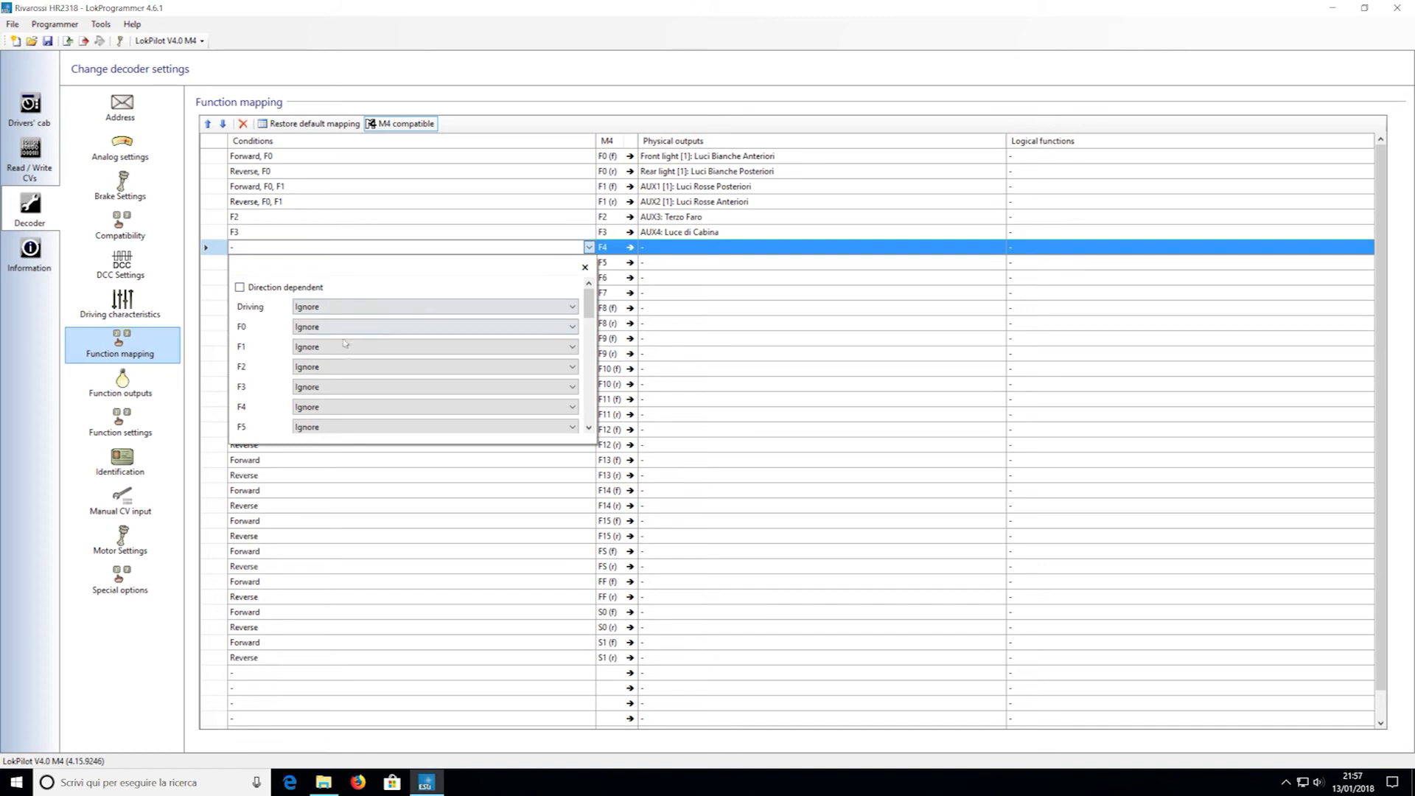
{"action": "left_click", "coordinate": [319, 407]}
{"action": "left_click", "coordinate": [319, 428]}
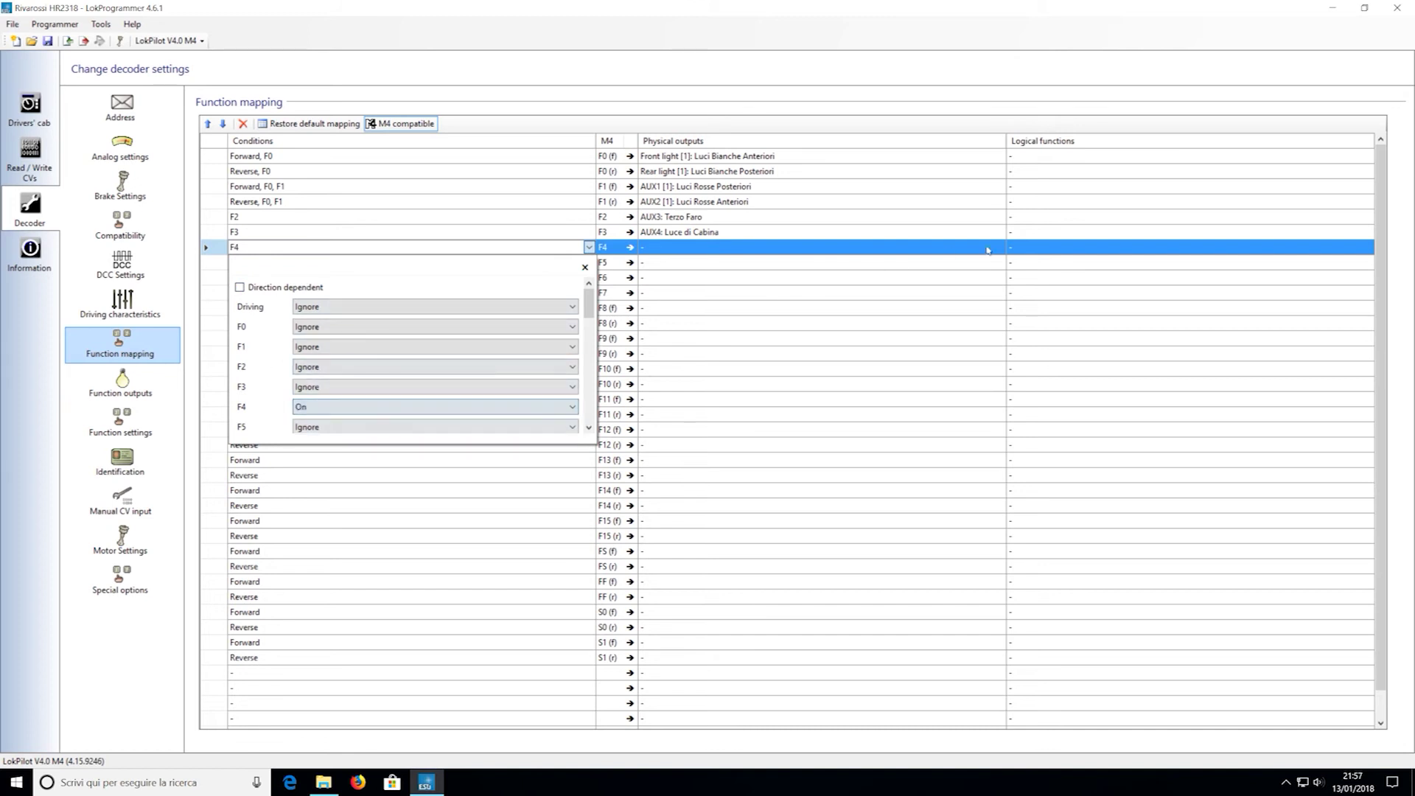
Assign the logical function Acceleration to the F4 row.
{"action": "left_click", "coordinate": [1020, 249]}
{"action": "left_click", "coordinate": [1367, 248]}
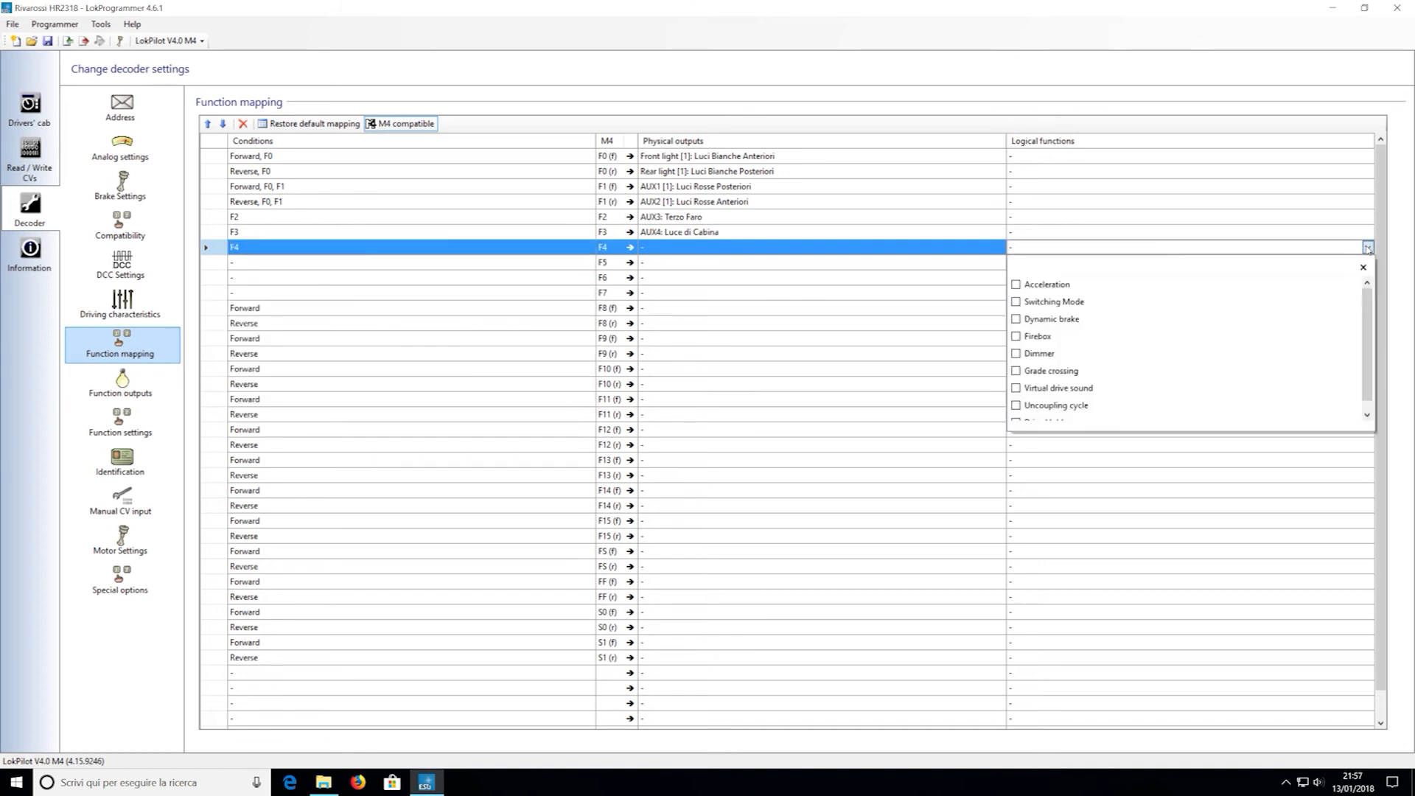
{"action": "left_click", "coordinate": [1039, 286]}
{"action": "left_click", "coordinate": [840, 268]}
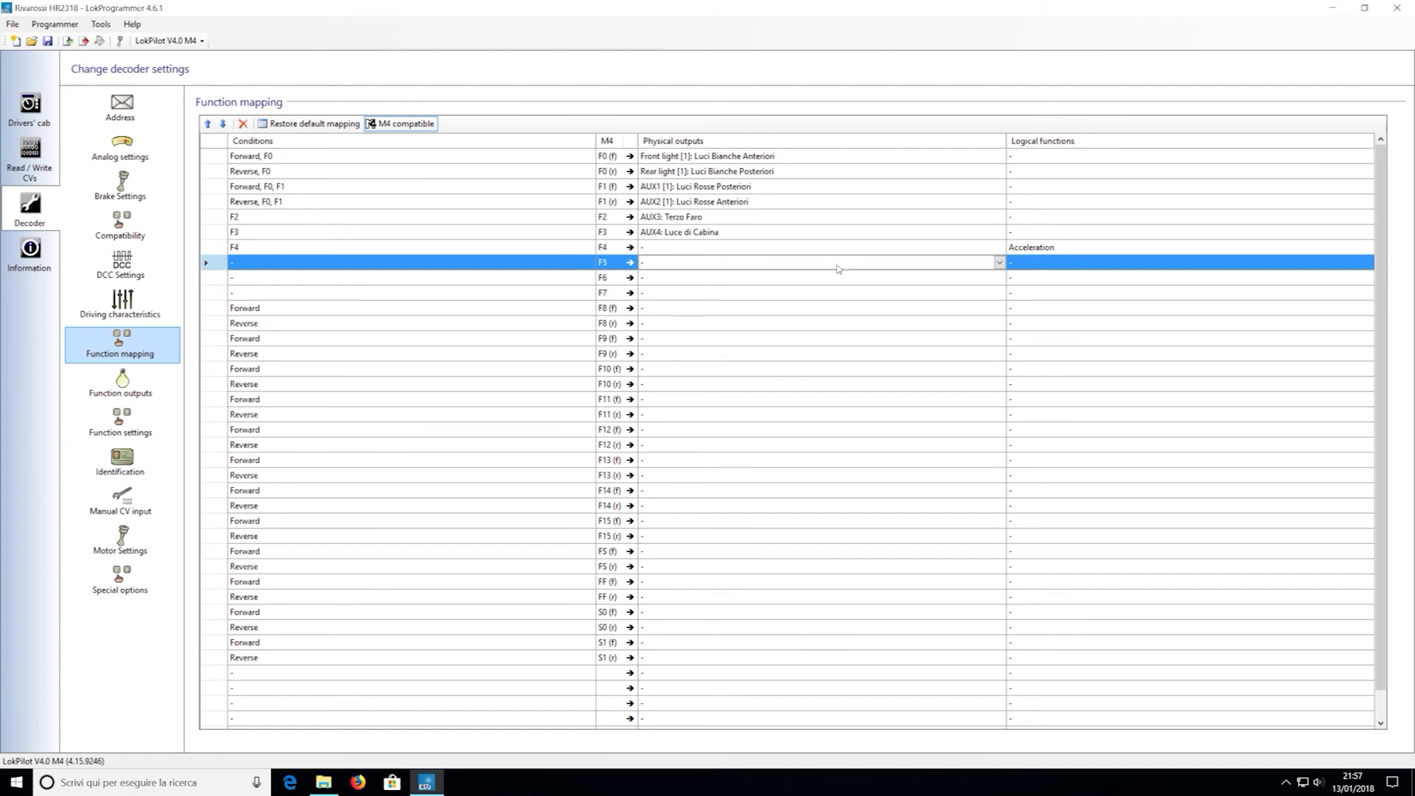
Set the F5 row's condition to F5 On.
{"action": "left_click", "coordinate": [593, 264]}
{"action": "left_click", "coordinate": [374, 446]}
{"action": "left_click", "coordinate": [371, 468]}
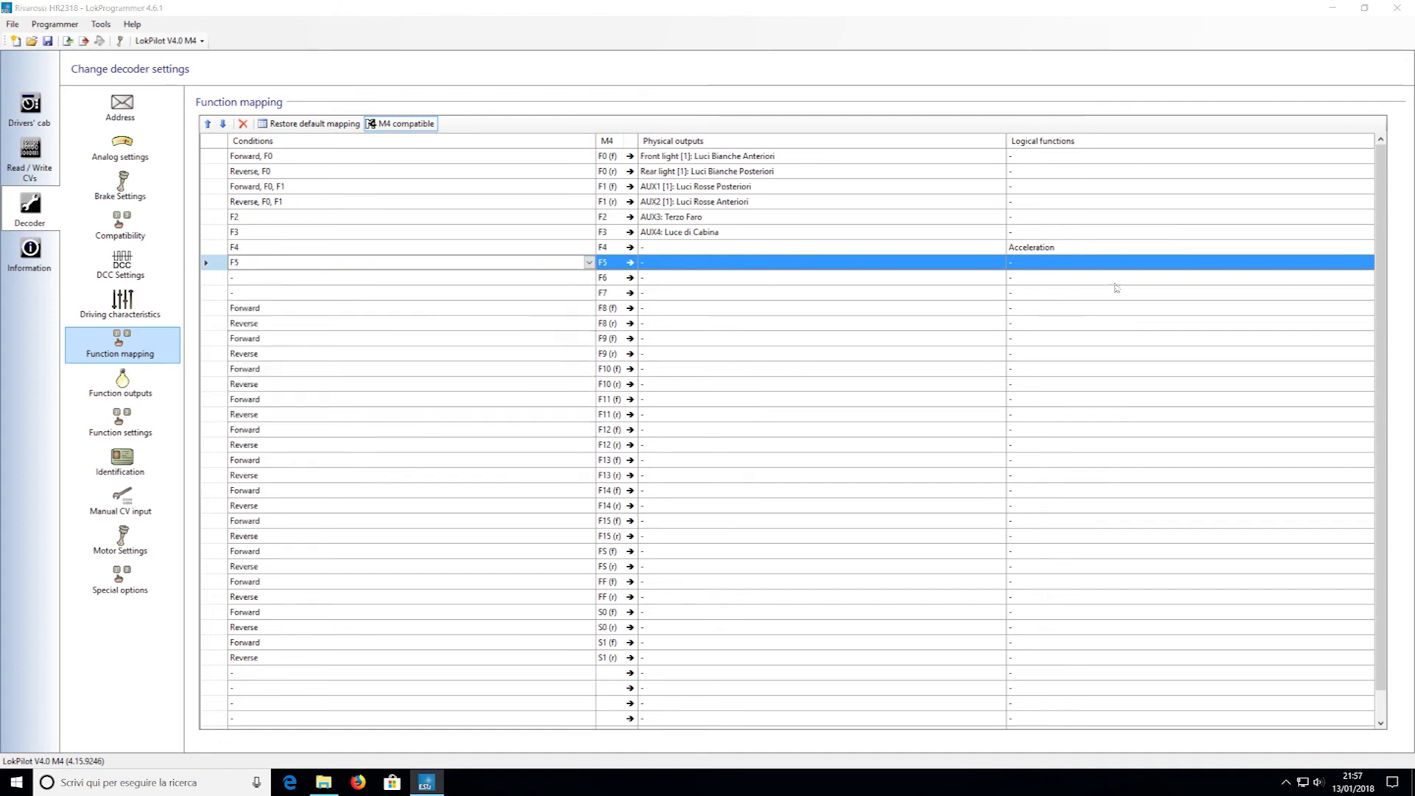
Assign the logical function Switching Mode to the F5 row.
{"action": "left_click", "coordinate": [1103, 264]}
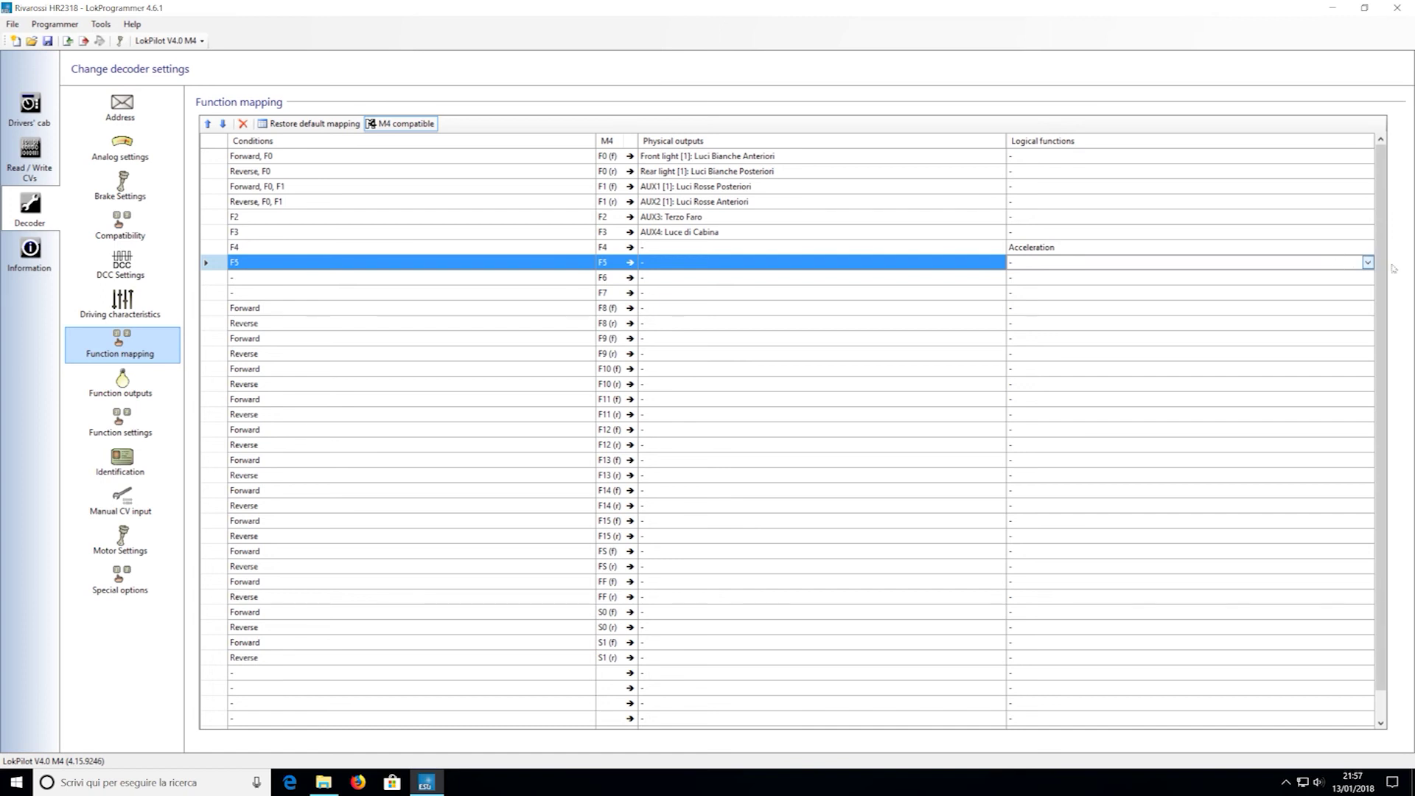
{"action": "left_click", "coordinate": [1368, 263]}
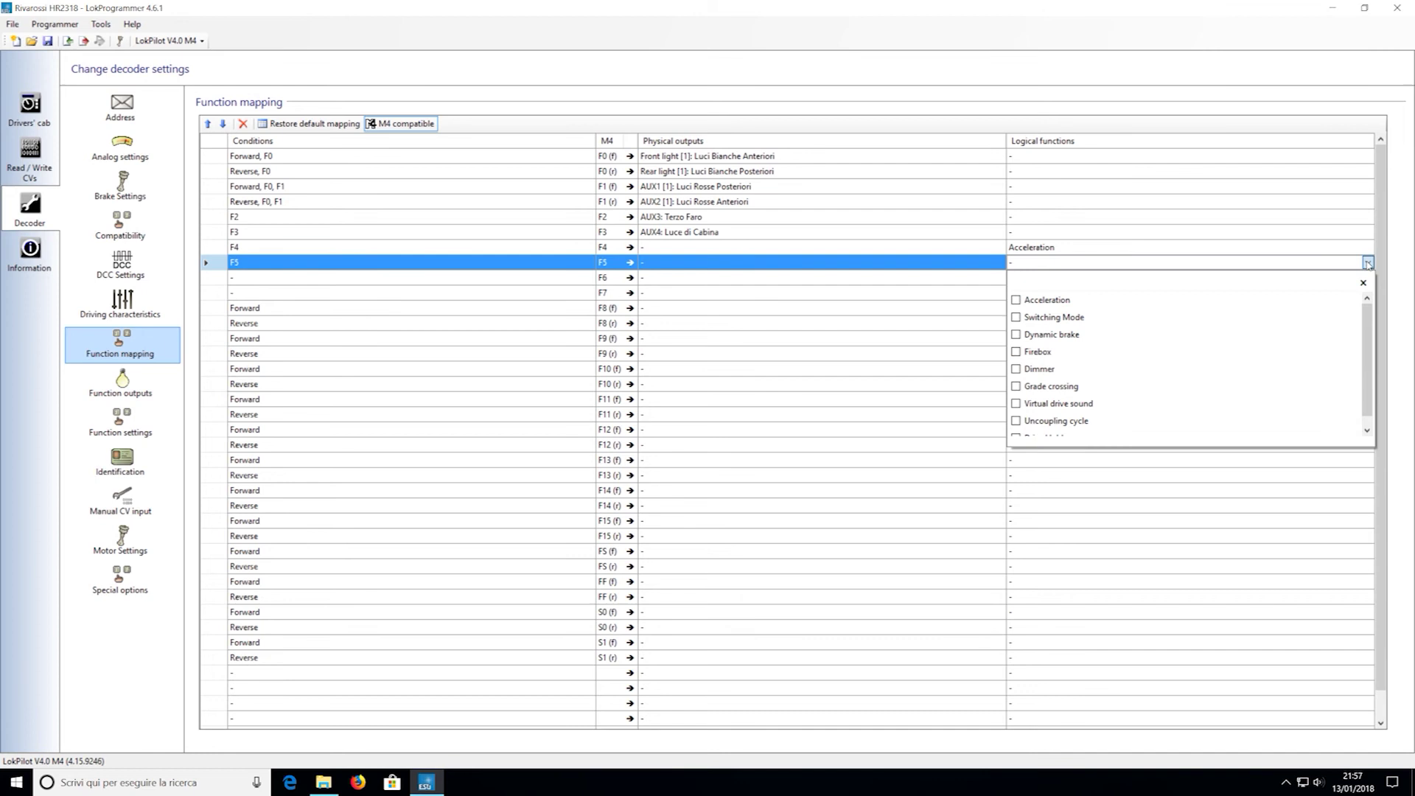
{"action": "left_click", "coordinate": [1050, 318]}
{"action": "scroll", "coordinate": [1198, 356], "scroll_direction": "down", "scroll_amount": 1}
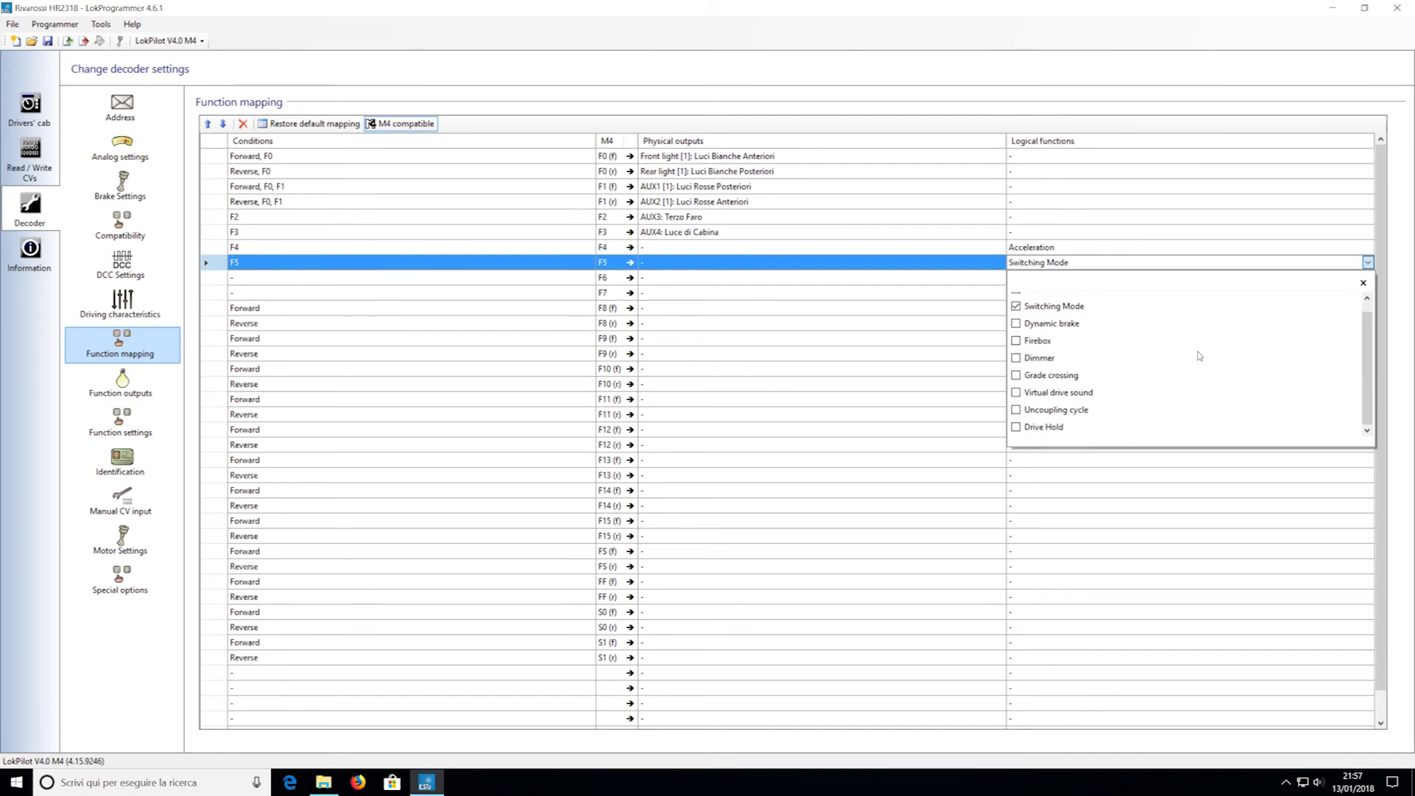
{"action": "scroll", "coordinate": [1194, 348], "scroll_direction": "up", "scroll_amount": 1}
{"action": "left_click", "coordinate": [1188, 538]}
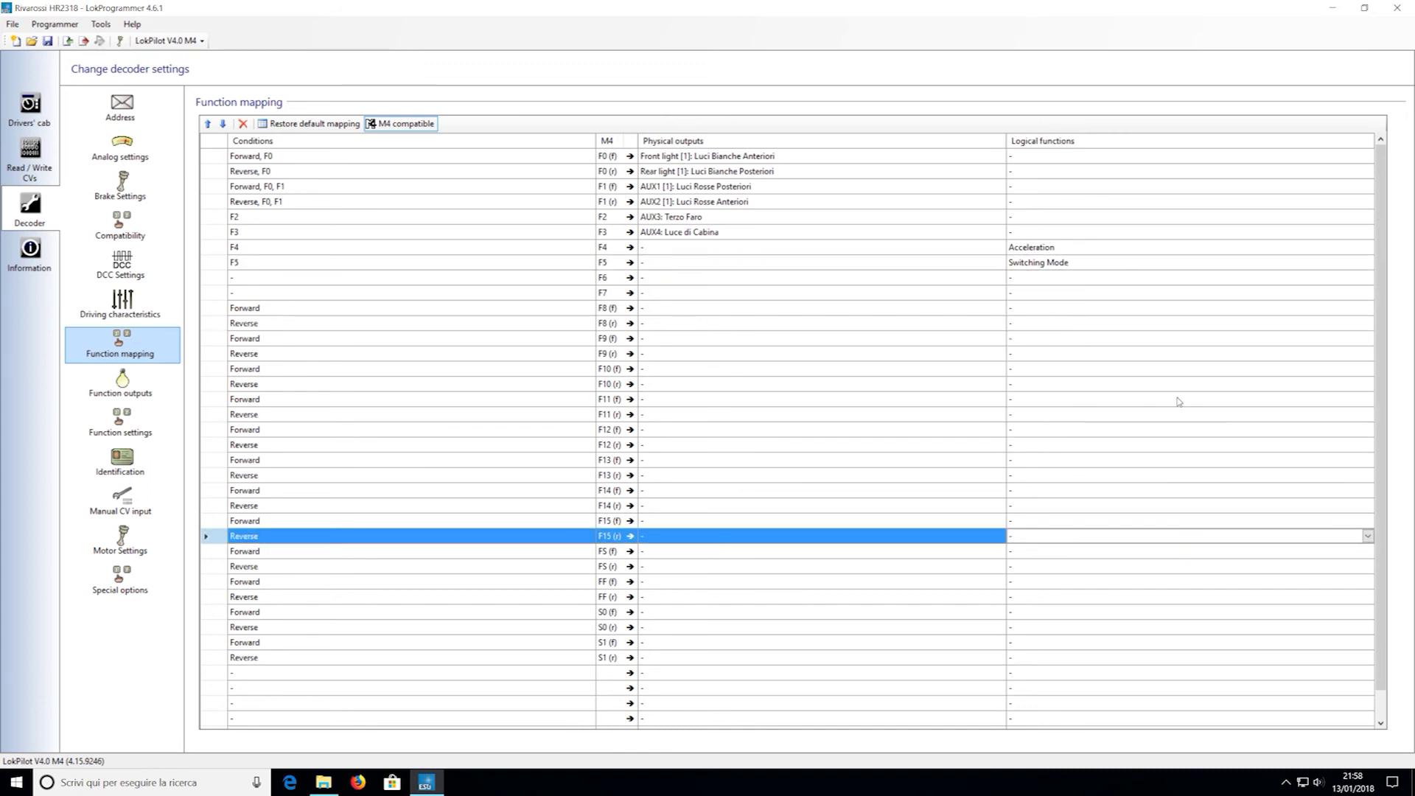
Review the decoder's function outputs, function settings, identification, manual CV list, special options and motor settings.
{"action": "left_click", "coordinate": [122, 387]}
{"action": "left_click", "coordinate": [143, 417]}
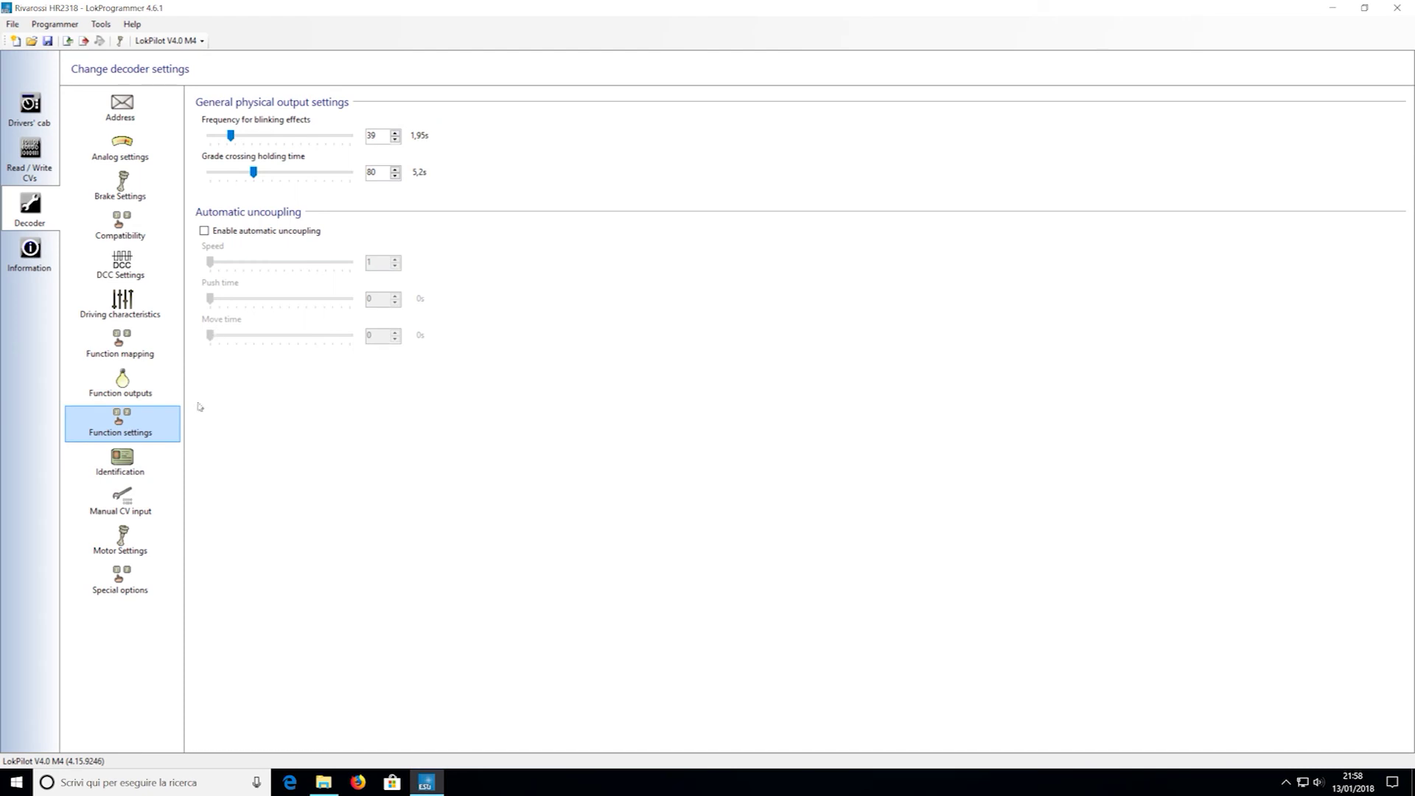
{"action": "left_click", "coordinate": [123, 471]}
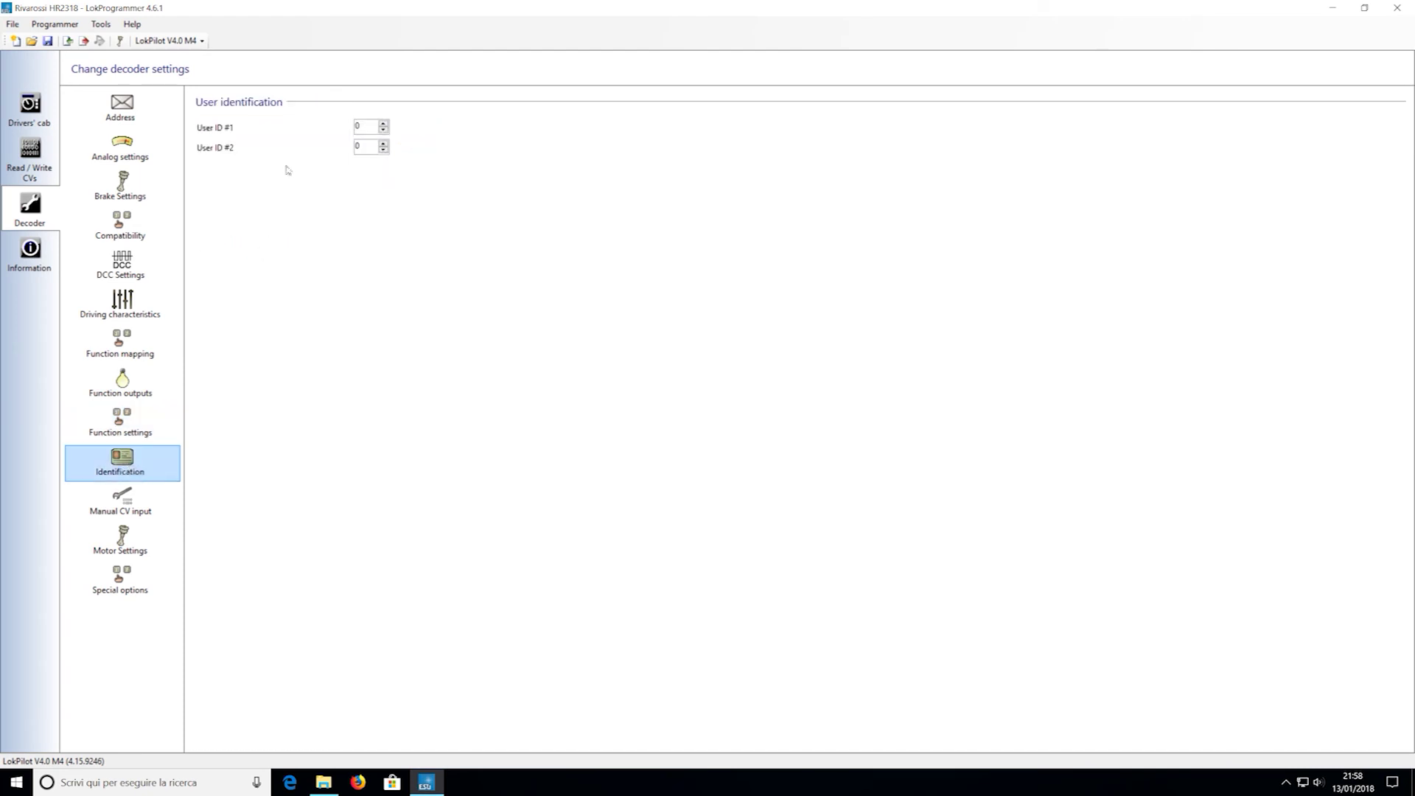
{"action": "left_click", "coordinate": [124, 500]}
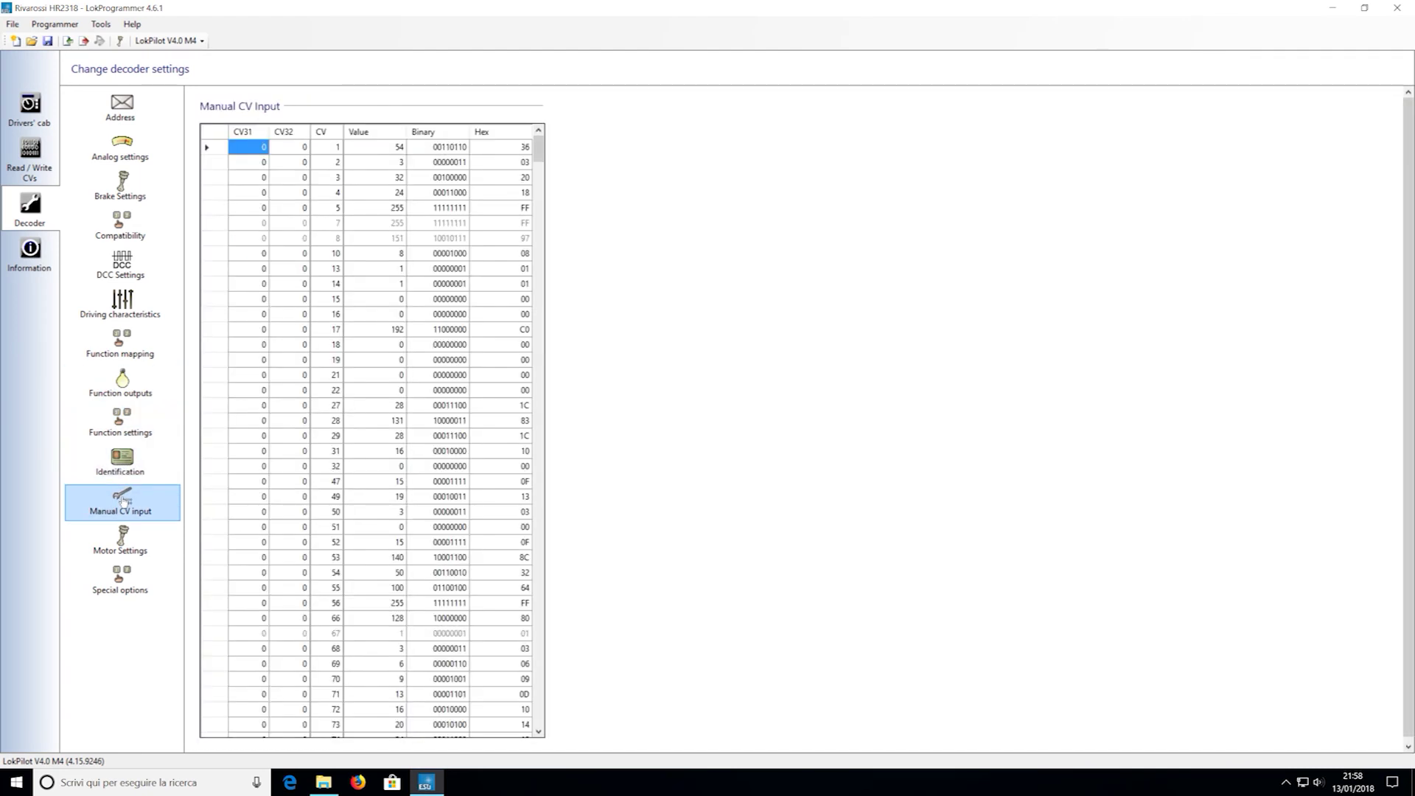
{"action": "scroll", "coordinate": [280, 369], "scroll_direction": "down", "scroll_amount": 3}
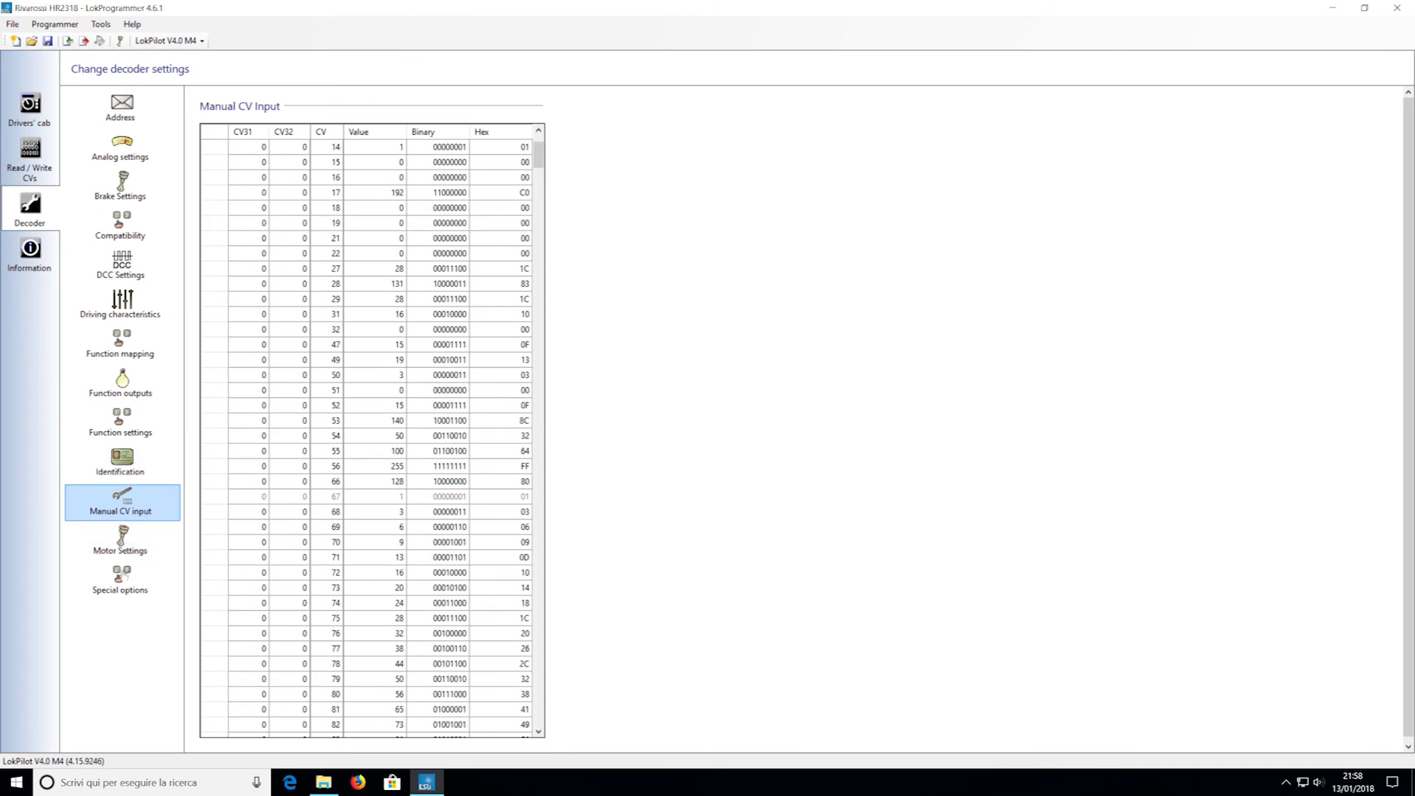
{"action": "left_click", "coordinate": [120, 582]}
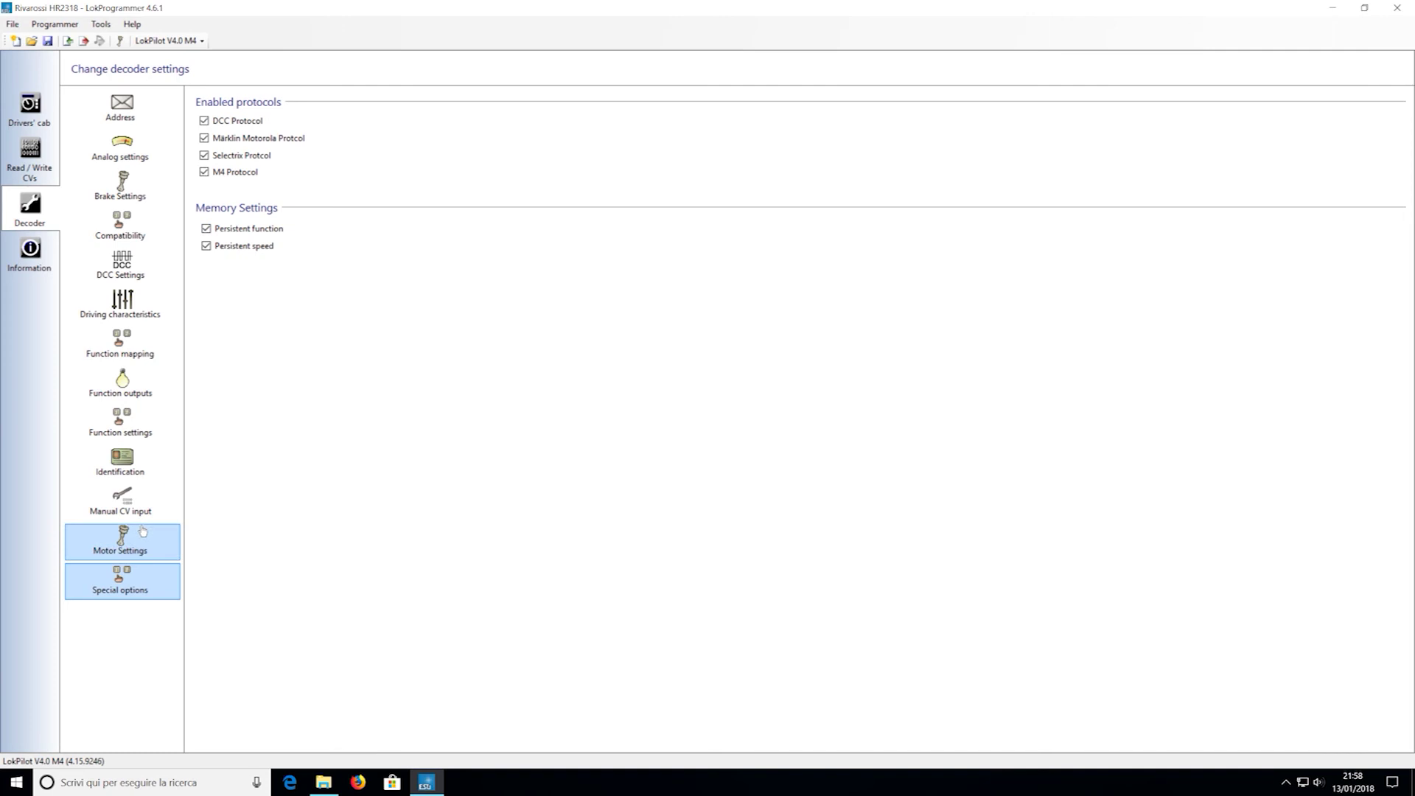
{"action": "left_click", "coordinate": [122, 542]}
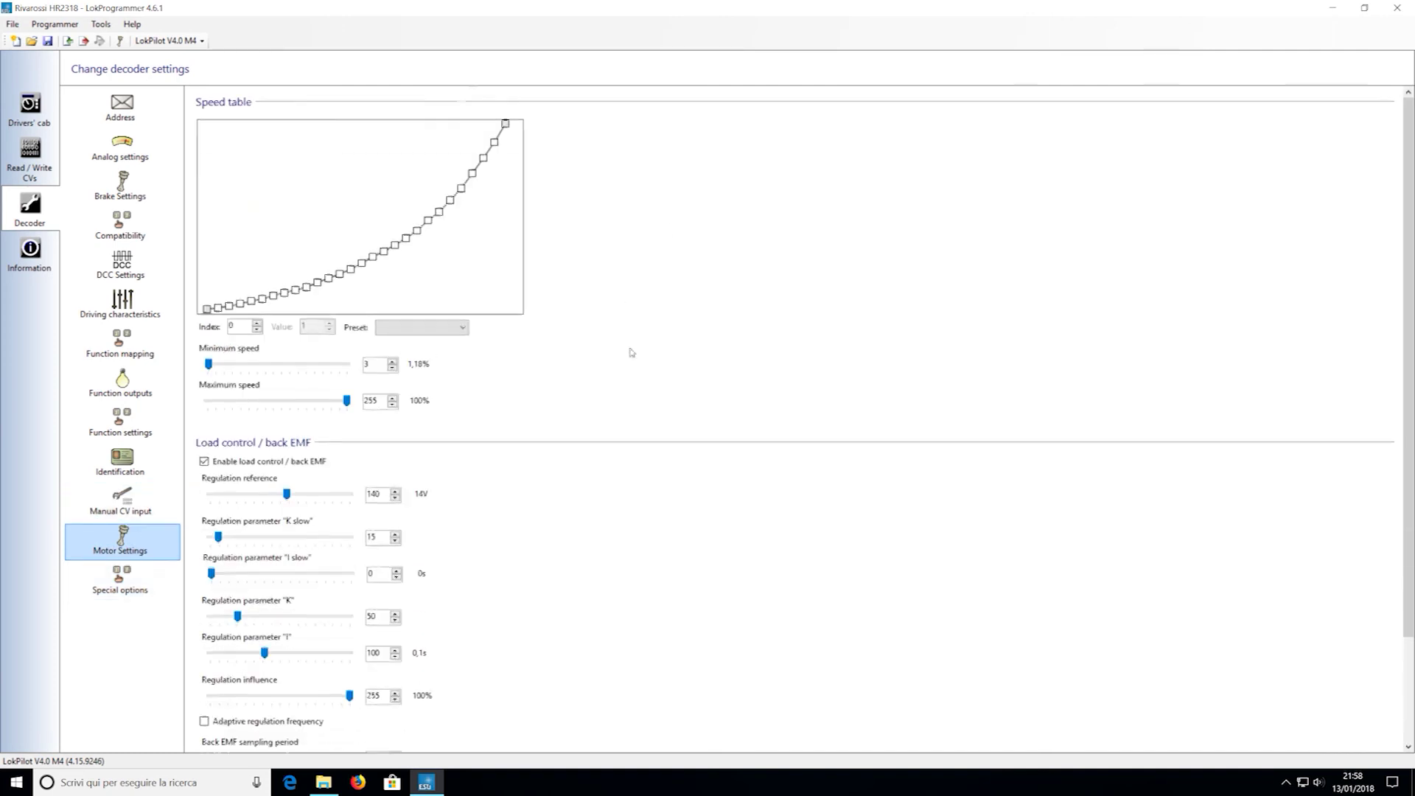
{"action": "scroll", "coordinate": [632, 353], "scroll_direction": "down", "scroll_amount": 1}
{"action": "scroll", "coordinate": [632, 343], "scroll_direction": "down", "scroll_amount": 1}
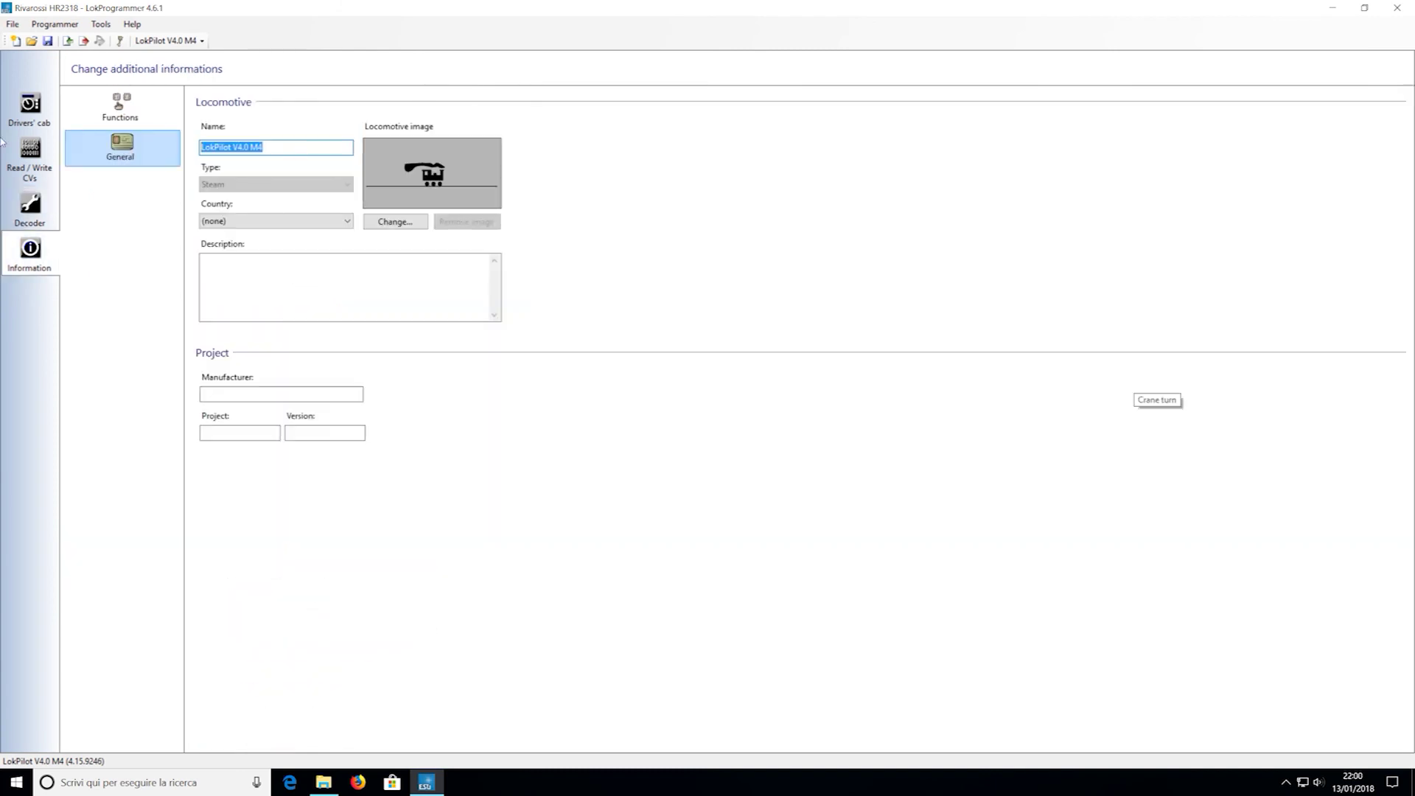
Name the locomotive E454 002 and set its country to Italy in the general information.
{"action": "key", "text": "BackSpace"}
{"action": "left_click", "coordinate": [321, 222]}
{"action": "key", "text": "t"}
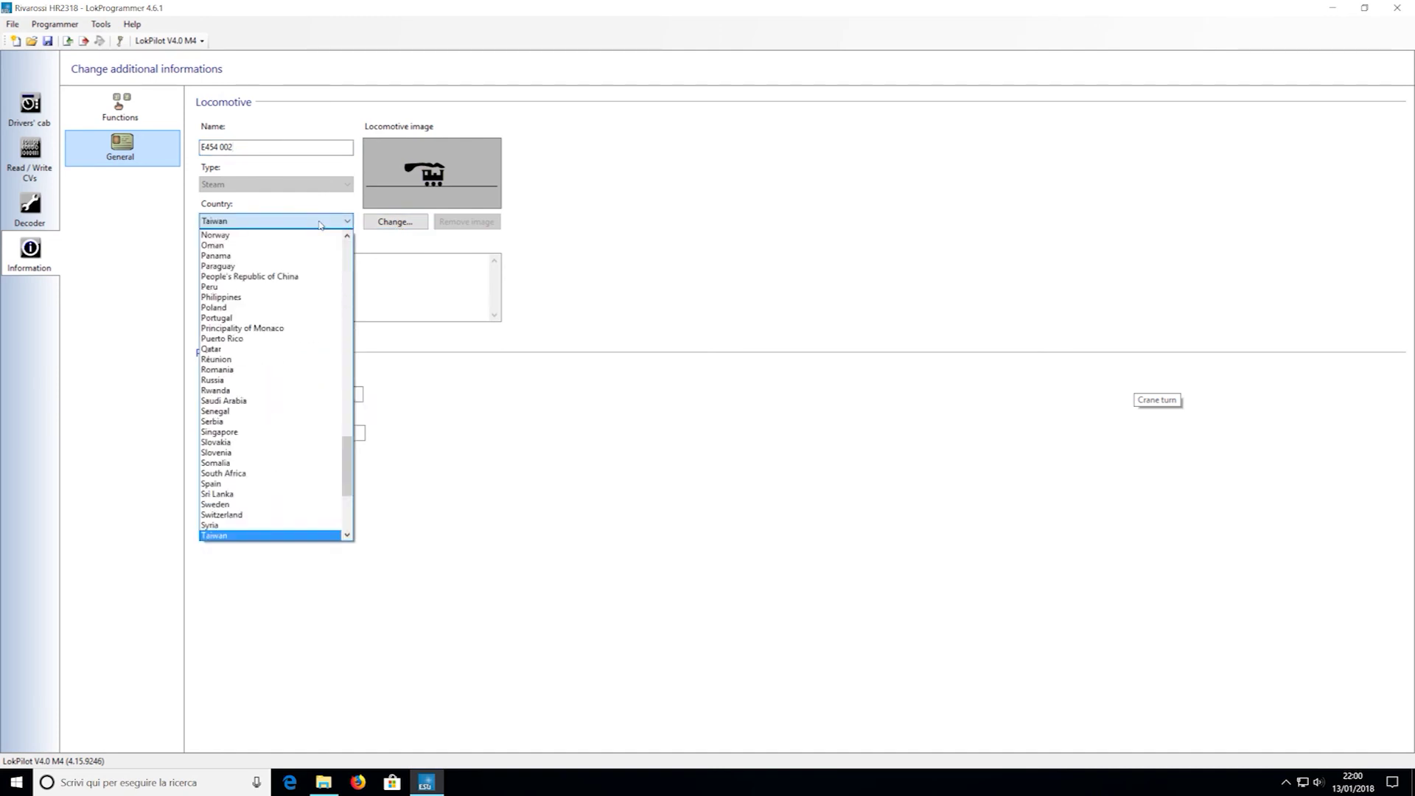
{"action": "key", "text": "i"}
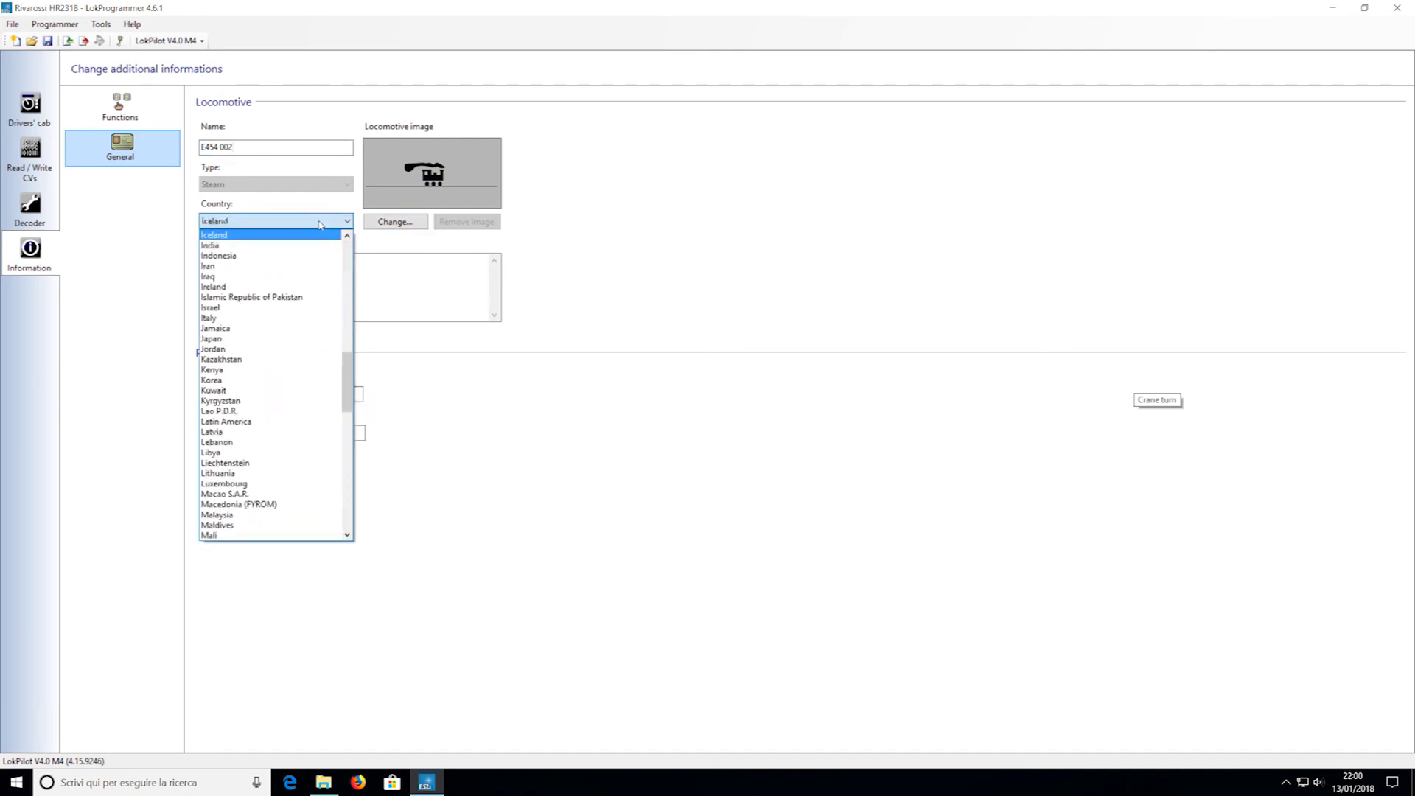
{"action": "key", "text": "Down"}
{"action": "key", "text": "Down"}
{"action": "key", "text": "Down"}
{"action": "key", "text": "Down"}
{"action": "key", "text": "Down"}
{"action": "key", "text": "Down"}
{"action": "key", "text": "Down"}
{"action": "key", "text": "Down"}
{"action": "key", "text": "Tab"}
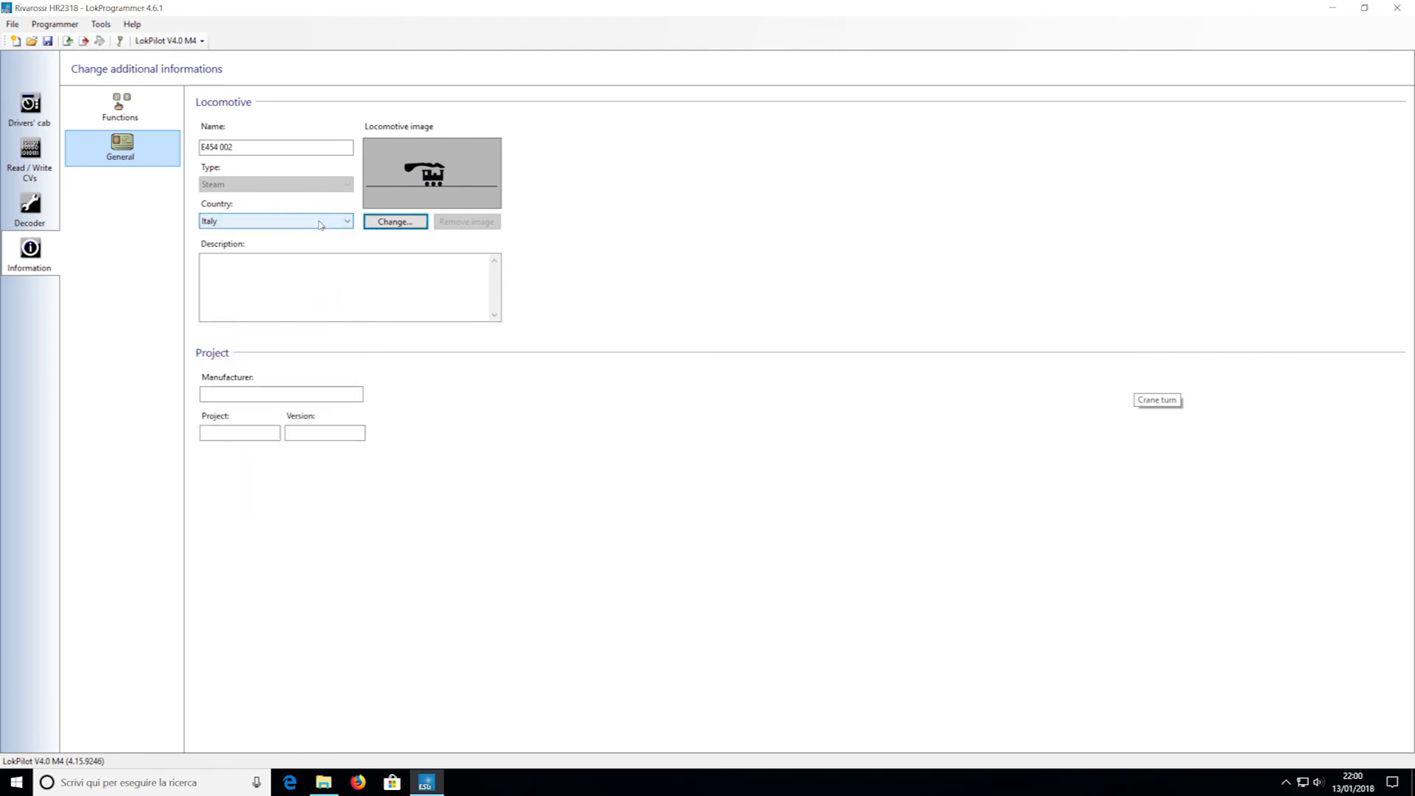
Change the locomotive image to the built-in electric locomotive symbol with index 2.
{"action": "left_click", "coordinate": [387, 223]}
{"action": "left_click", "coordinate": [652, 305]}
{"action": "left_click", "coordinate": [577, 307]}
{"action": "left_click", "coordinate": [588, 424]}
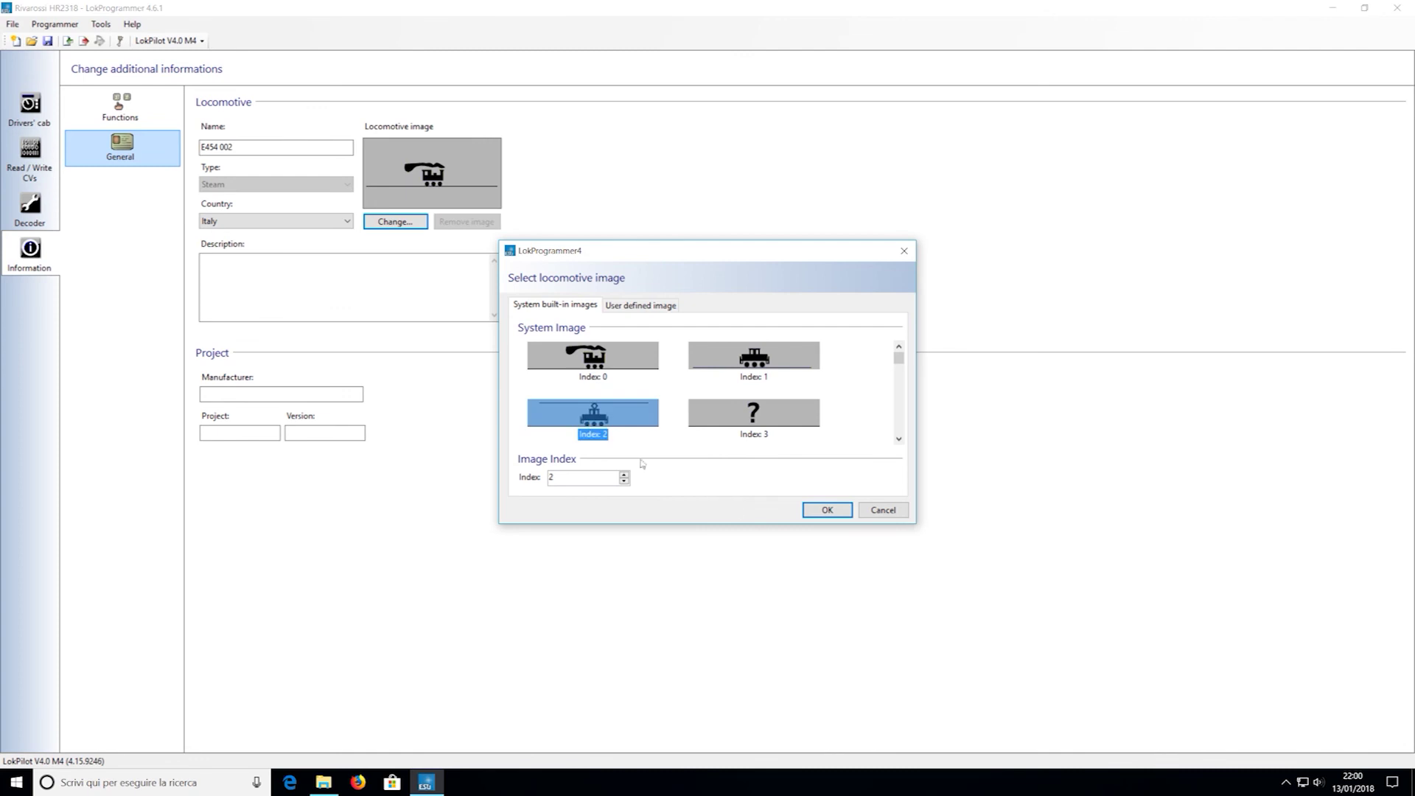
{"action": "left_click", "coordinate": [827, 510]}
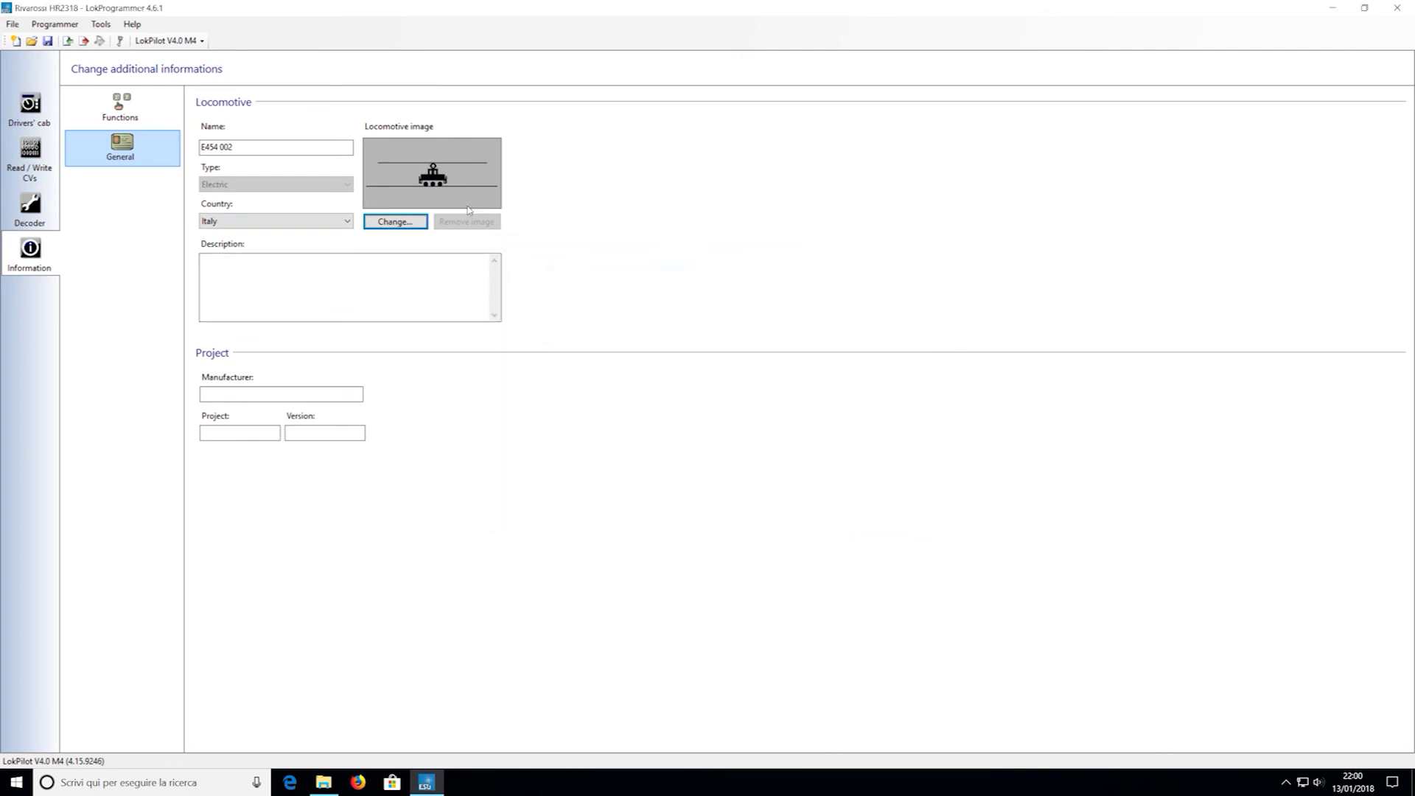
Fill in the project details with manufacturer Rivarossi, project HR3218 AC and version 1.0.
{"action": "left_click", "coordinate": [265, 393]}
{"action": "left_click", "coordinate": [229, 432]}
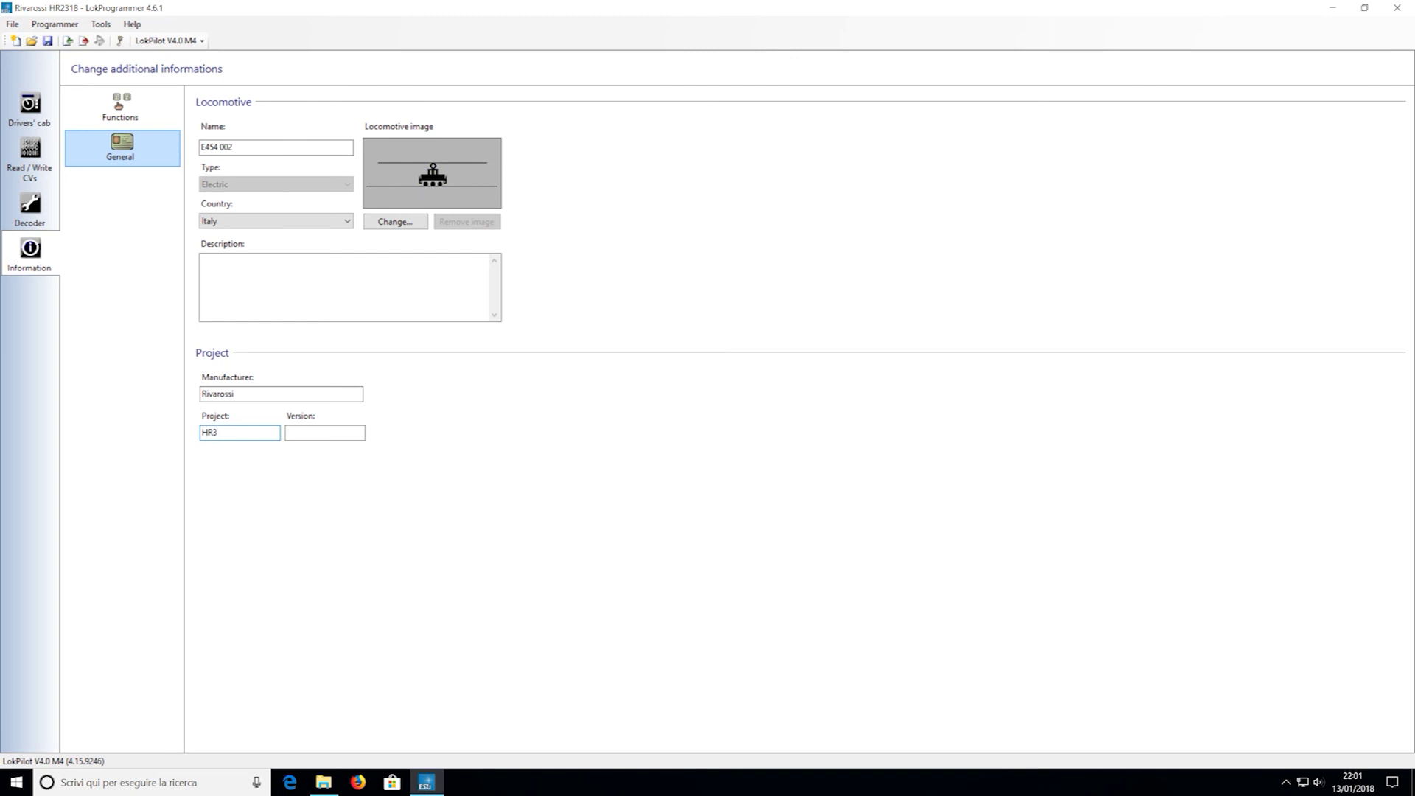
{"action": "type", "text": "HR3218 AC"}
{"action": "left_click", "coordinate": [348, 432]}
{"action": "type", "text": "1.0"}
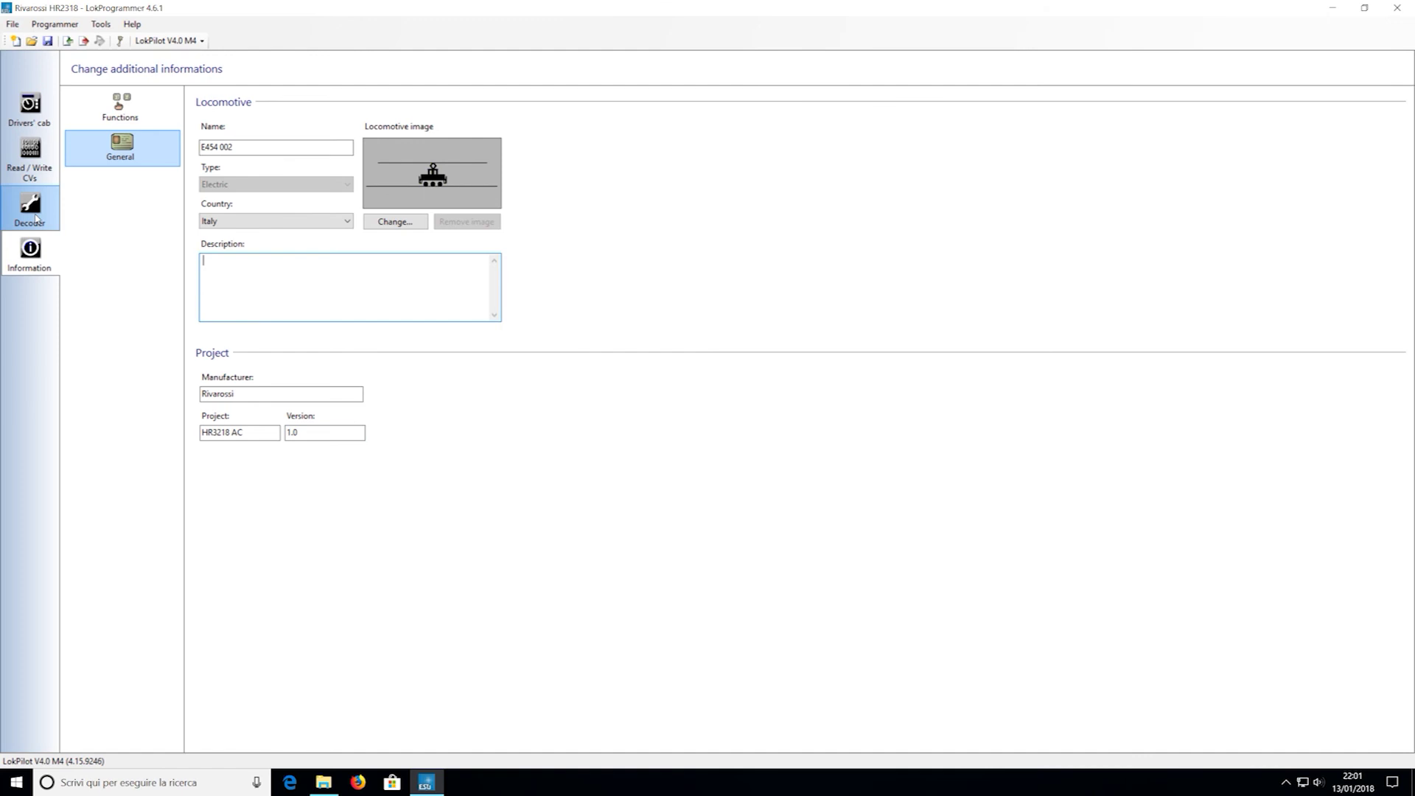
Review the decoder's address, analog, brake, compatibility, DCC, driving characteristics and function mapping settings.
{"action": "left_click", "coordinate": [29, 206]}
{"action": "left_click", "coordinate": [159, 126]}
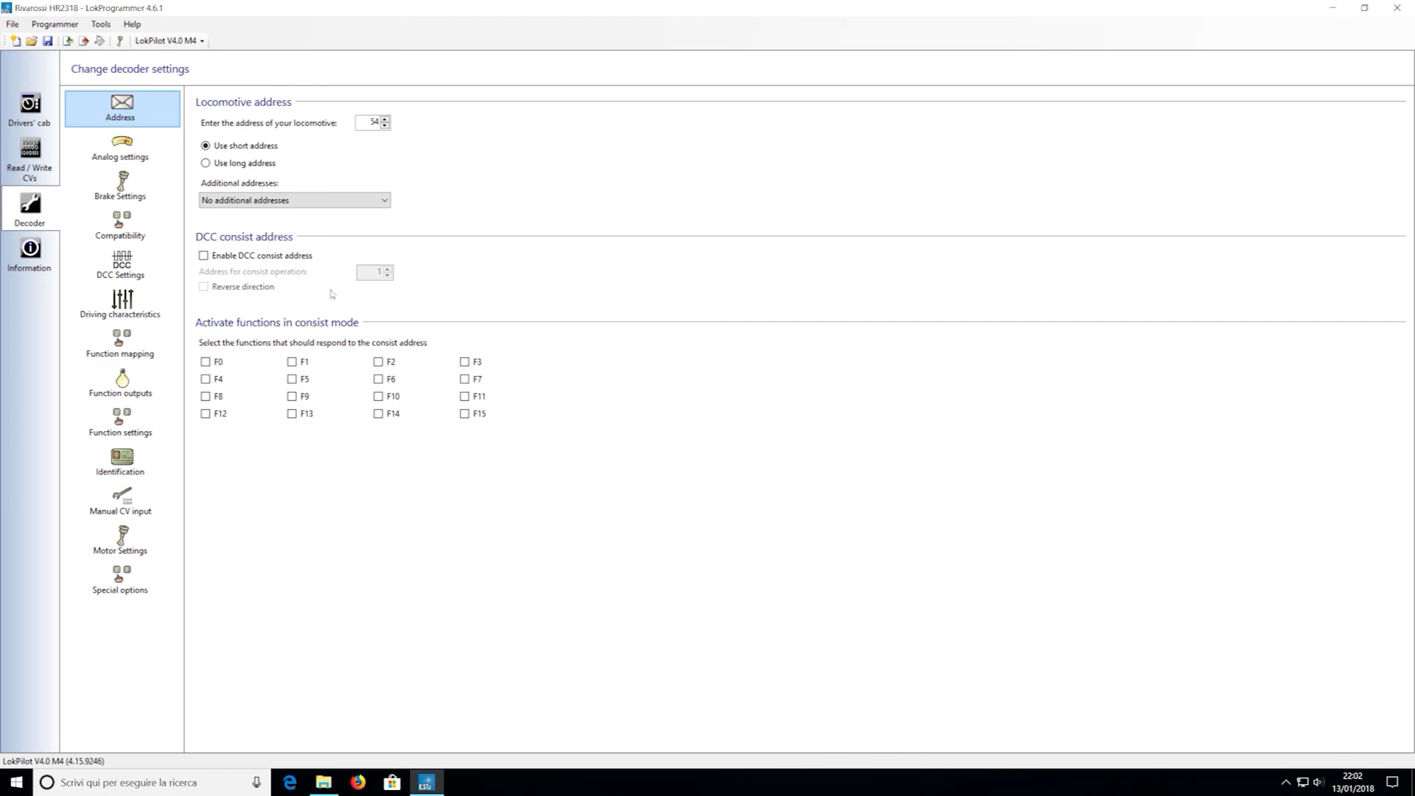
{"action": "left_click", "coordinate": [134, 150]}
{"action": "left_click", "coordinate": [135, 186]}
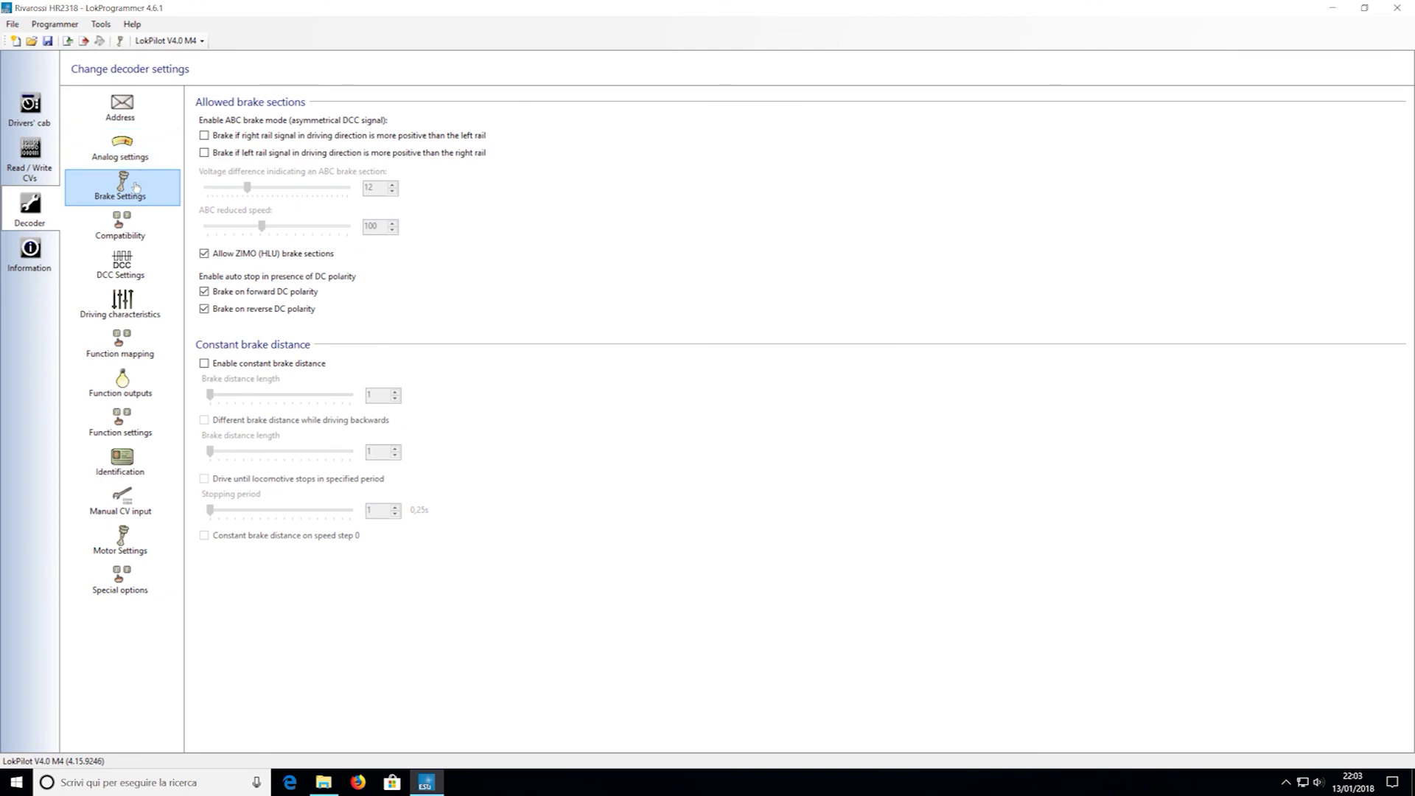
{"action": "left_click", "coordinate": [141, 226]}
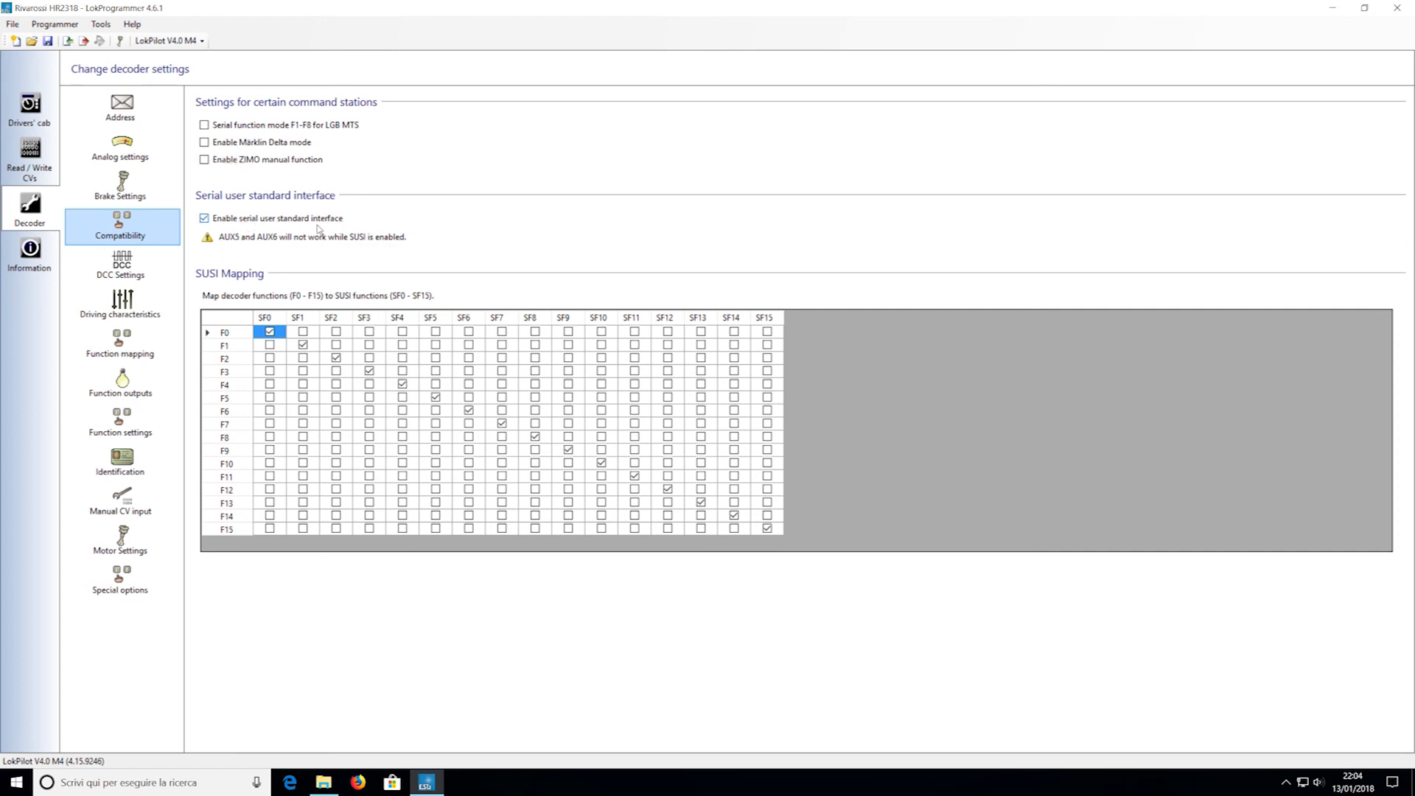
{"action": "left_click", "coordinate": [126, 267]}
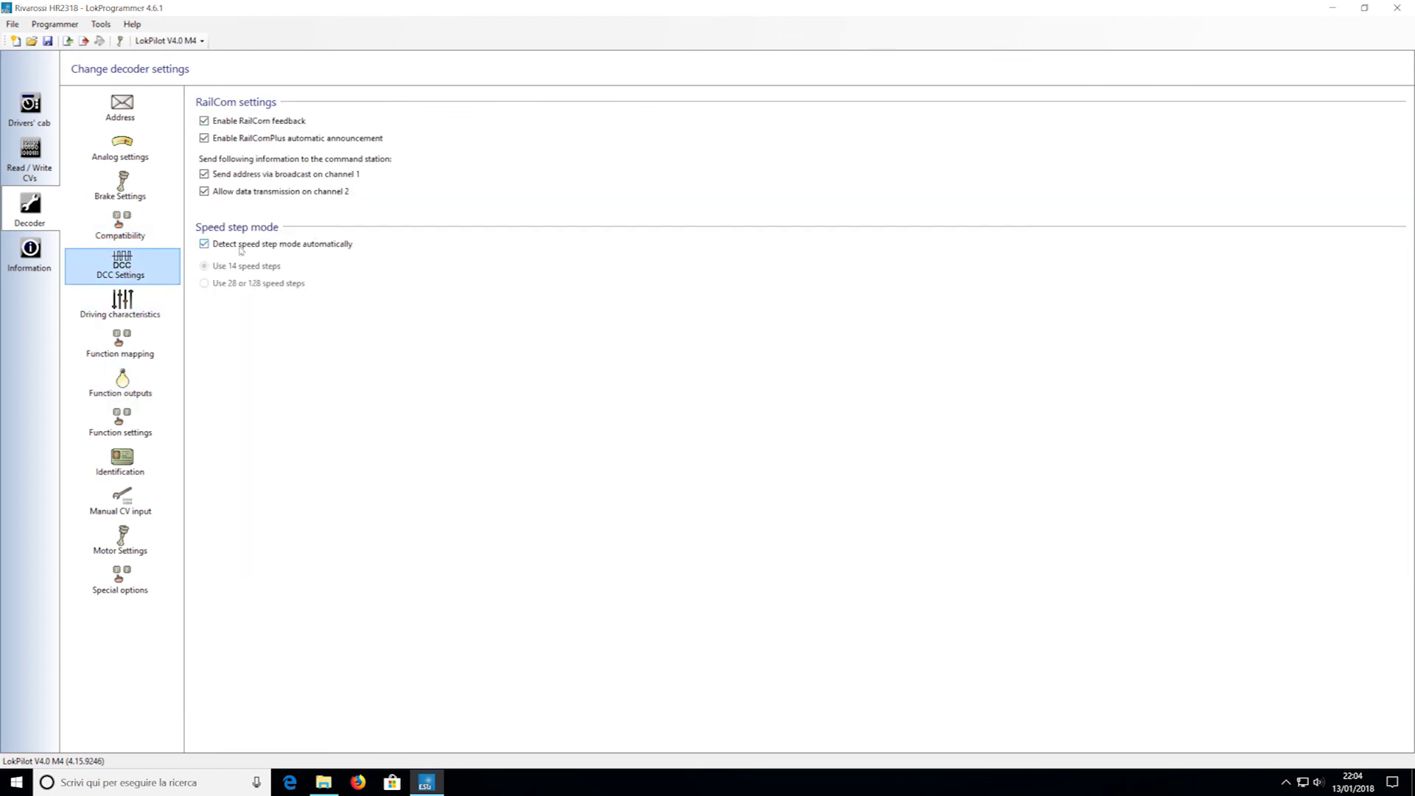
{"action": "left_click", "coordinate": [121, 304]}
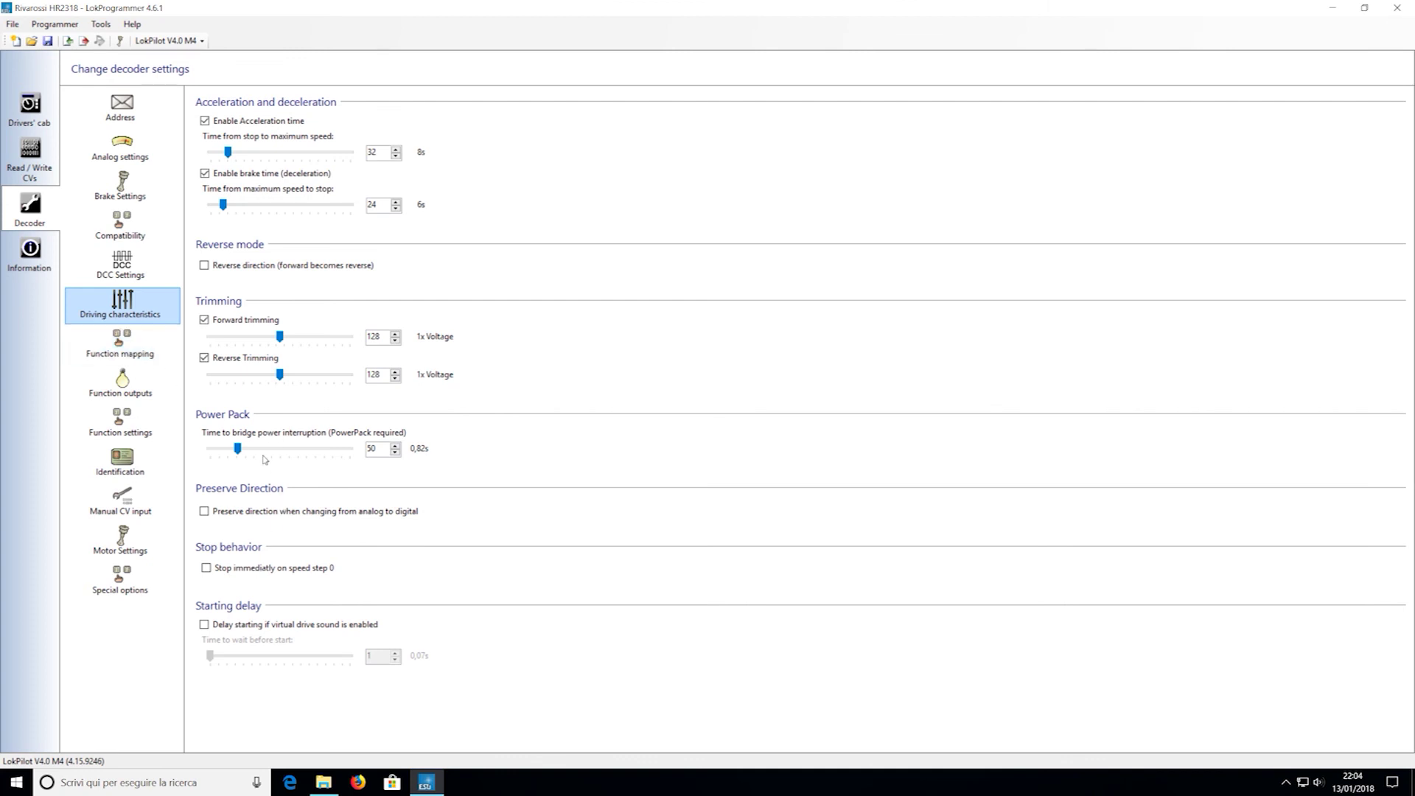
{"action": "left_click", "coordinate": [120, 343]}
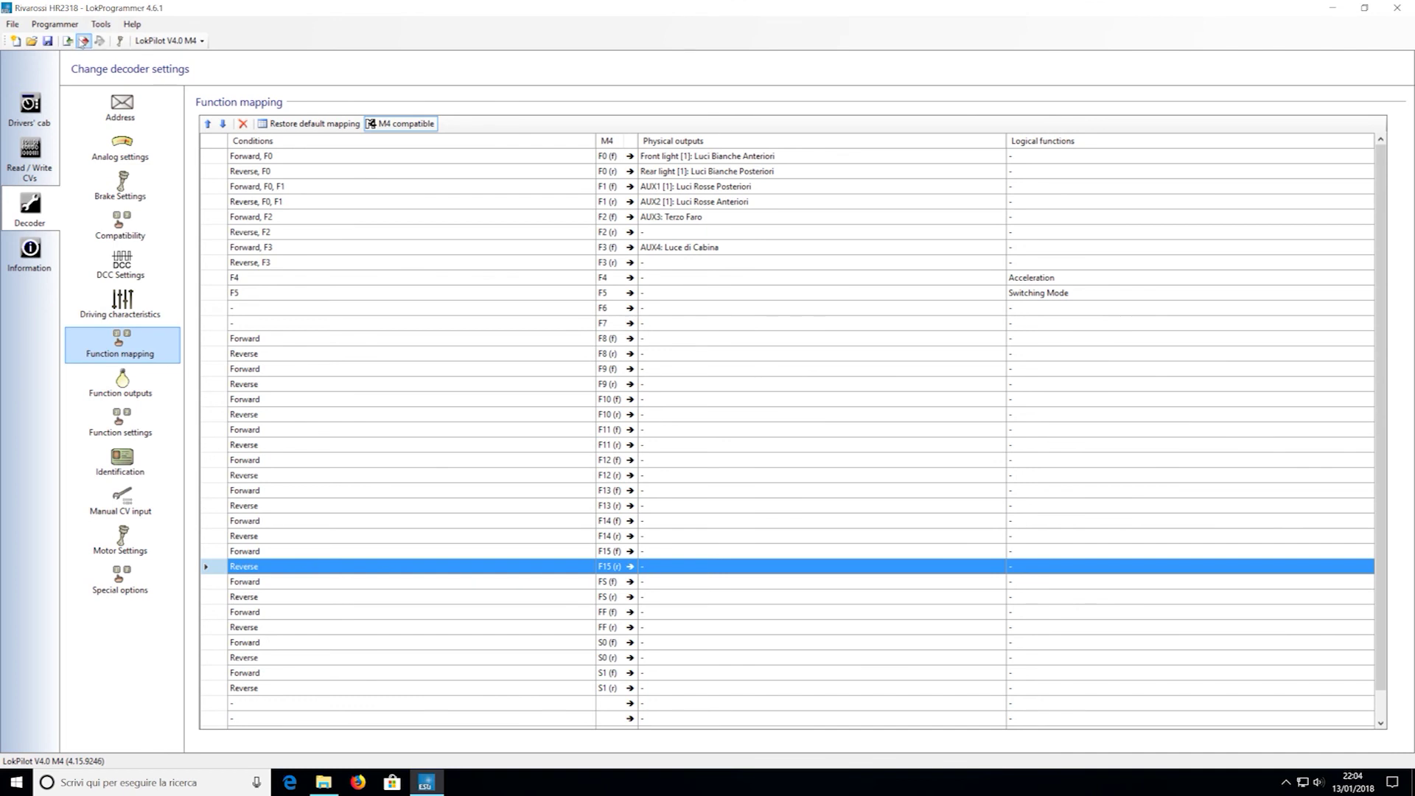
Write the modified project settings to the decoder and confirm the transfer.
{"action": "left_click", "coordinate": [84, 41]}
{"action": "left_click", "coordinate": [739, 436]}
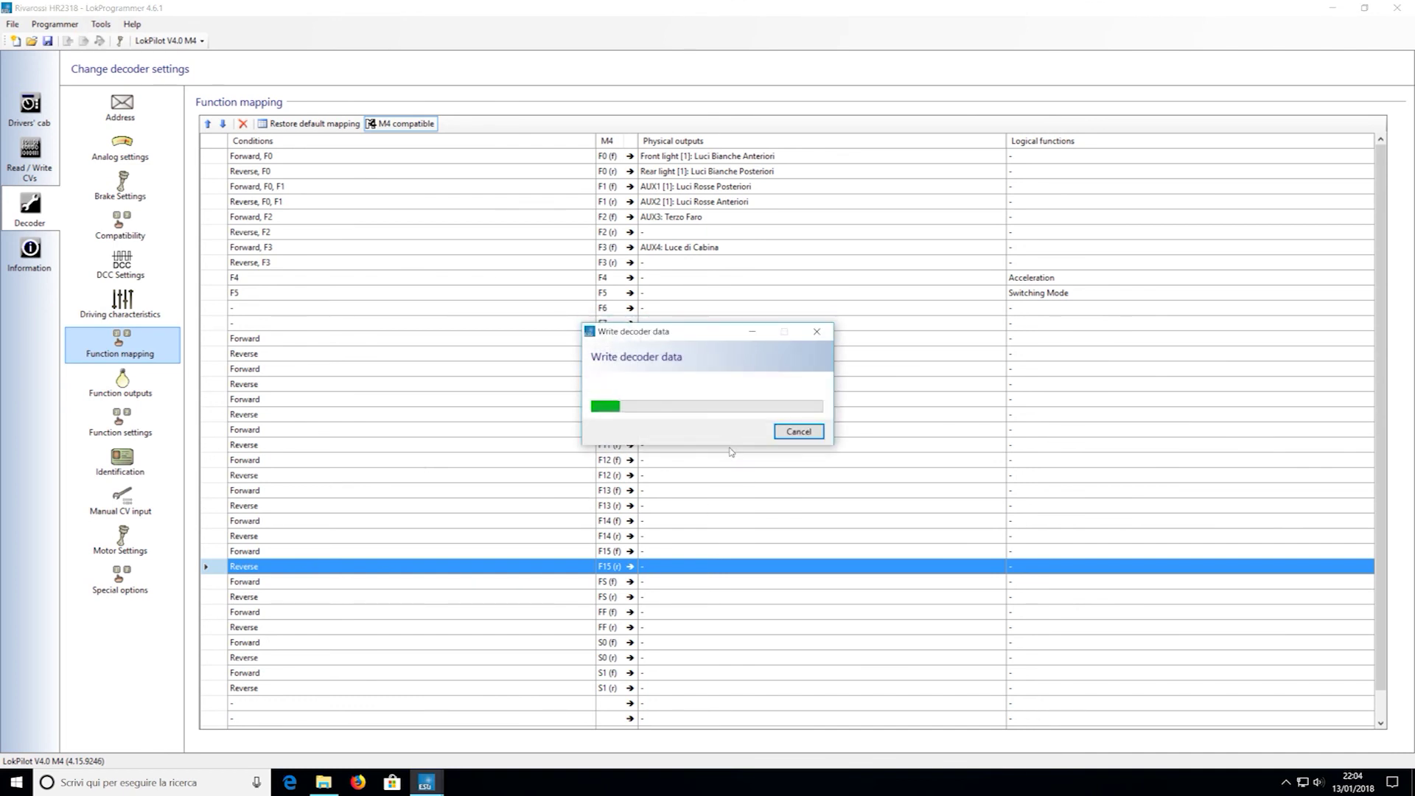